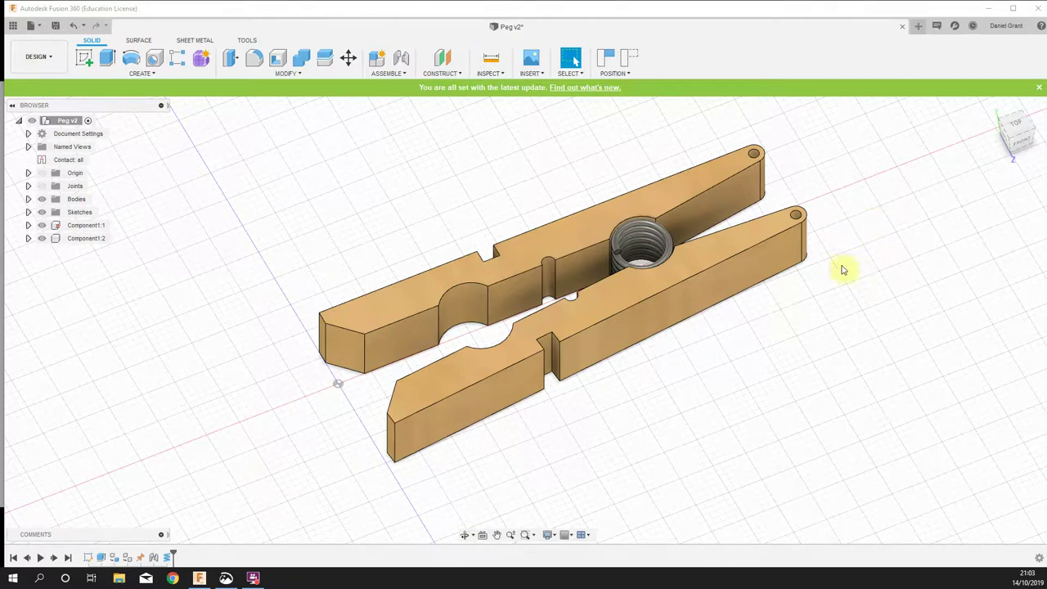
# Orbit the Peg v2 model to a side view and swing the lower peg open and closed on its hinge
pyautogui.moveTo(843, 322)
pyautogui.keyDown('shift'); pyautogui.mouseDown(button='middle')
pyautogui.moveTo(855, 332)
pyautogui.moveTo(845, 319)
pyautogui.mouseUp(button='middle'); pyautogui.keyUp('shift')
pyautogui.keyDown('shift'); pyautogui.moveTo(788, 234); pyautogui.dragTo(777, 262, button='middle'); pyautogui.keyUp('shift')
pyautogui.moveTo(777, 262); pyautogui.dragTo(746, 270)
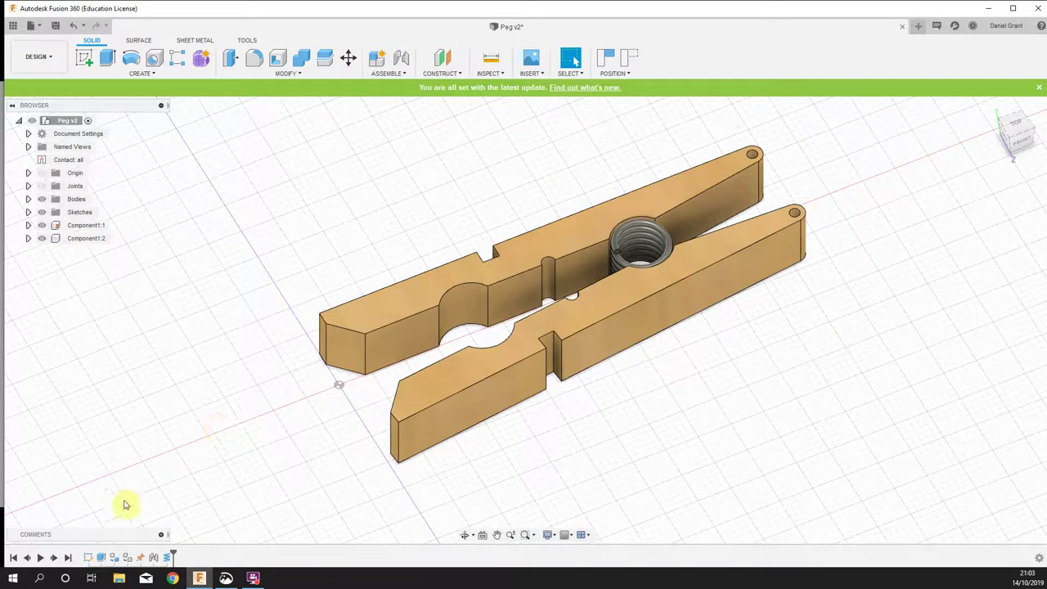
pyautogui.rightClick(88, 557)
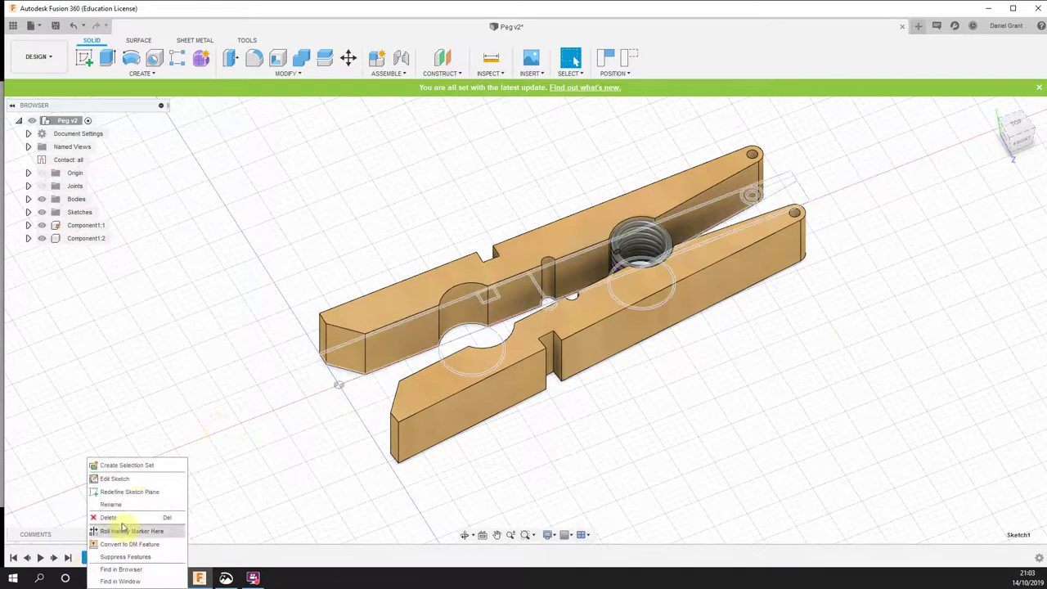
pyautogui.click(123, 480)
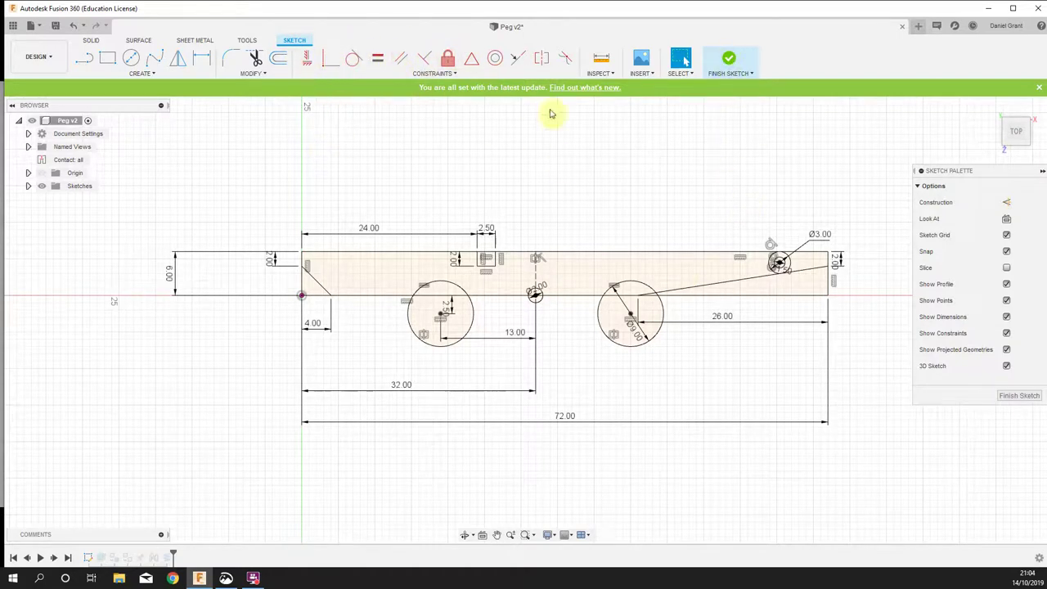
pyautogui.click(724, 62)
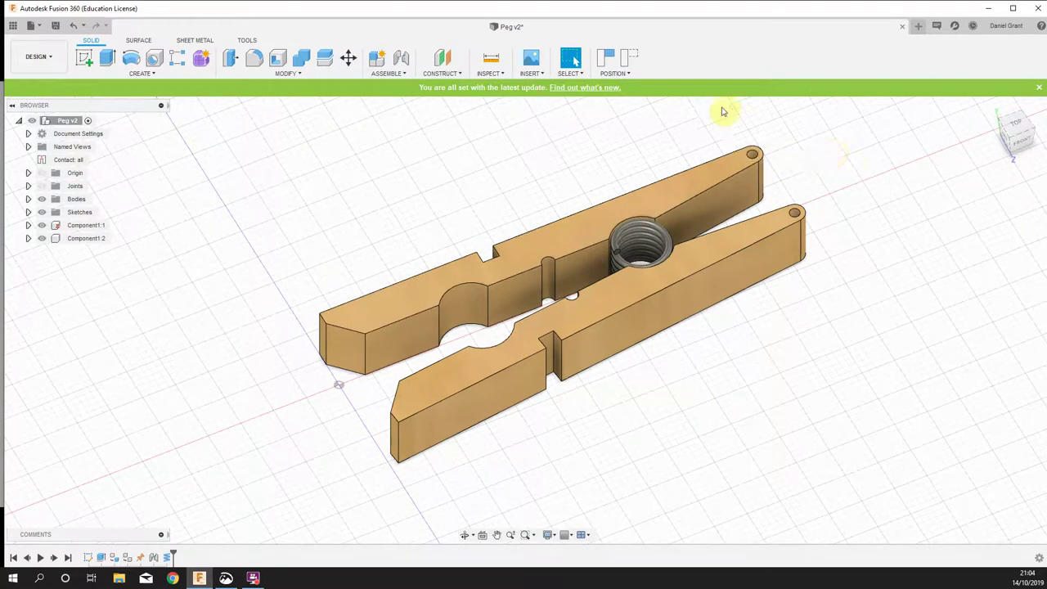
# Close the Peg v2 design and save the new blank design as 'Peg' in School work
pyautogui.moveTo(774, 236); pyautogui.dragTo(774, 188)
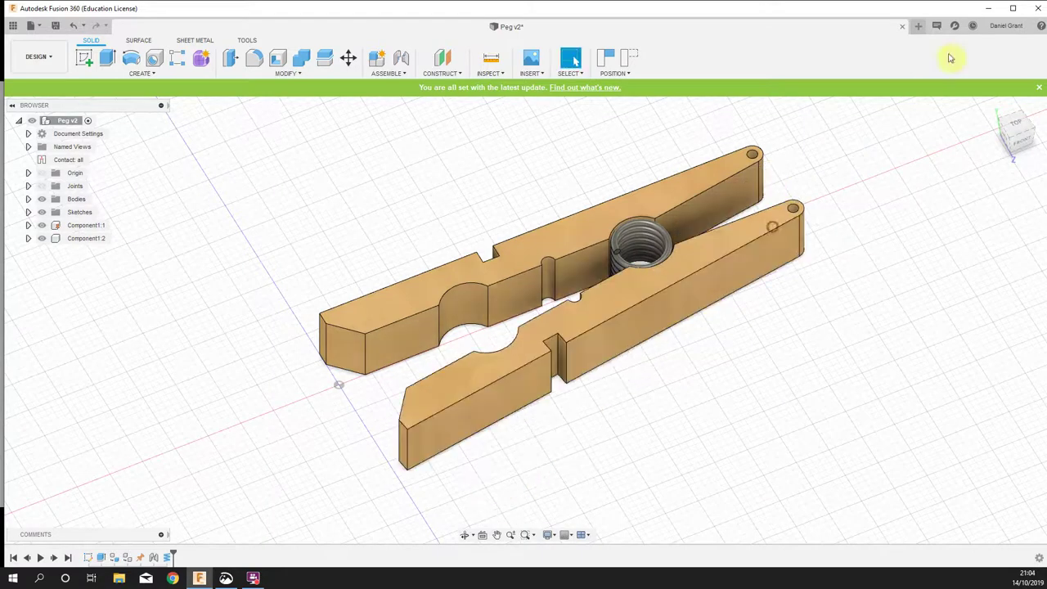
pyautogui.click(902, 27)
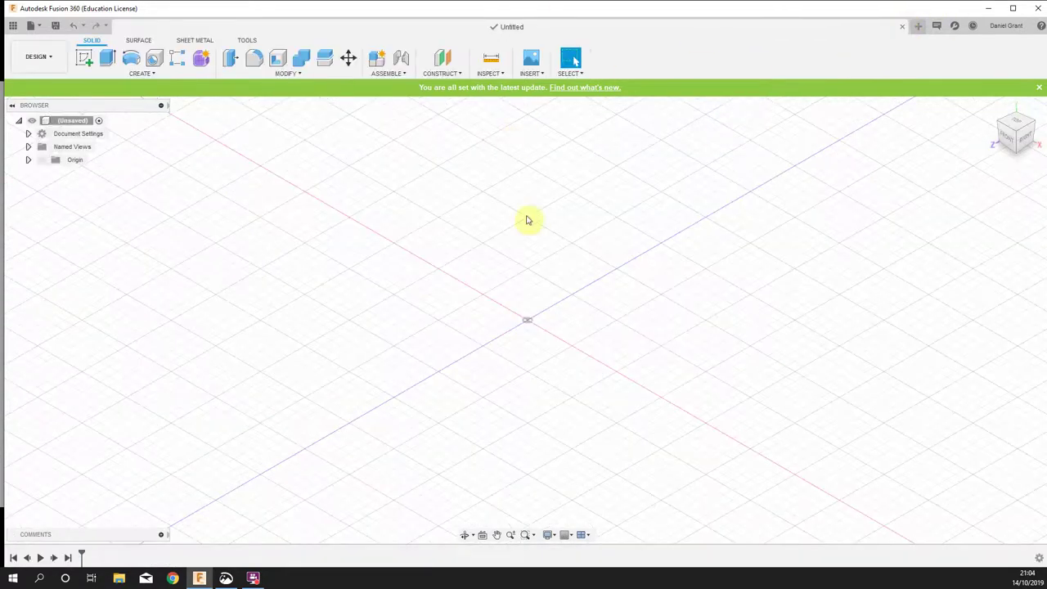
pyautogui.click(55, 25)
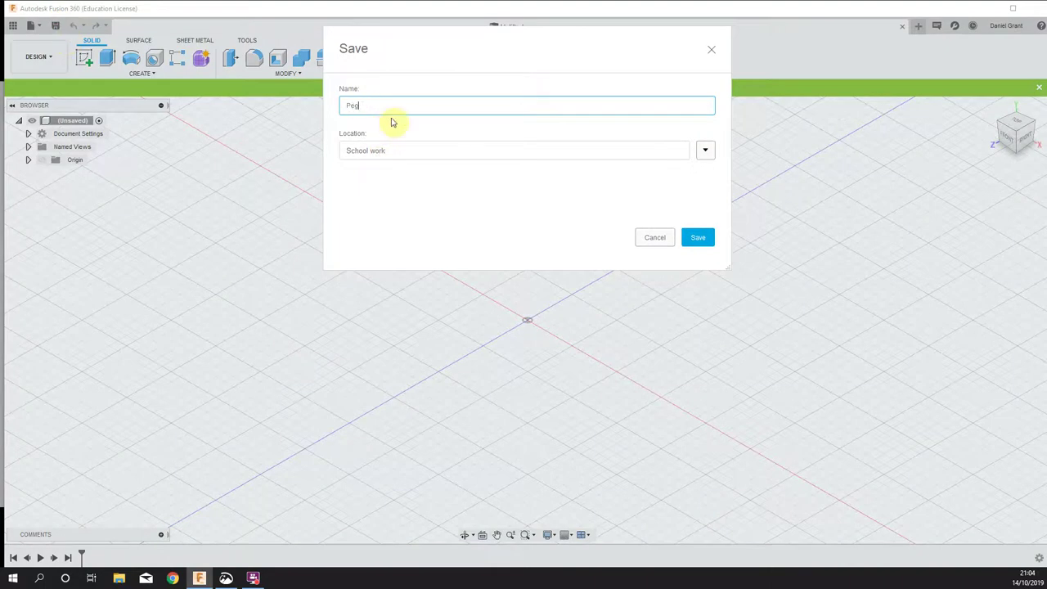
pyautogui.click(698, 237)
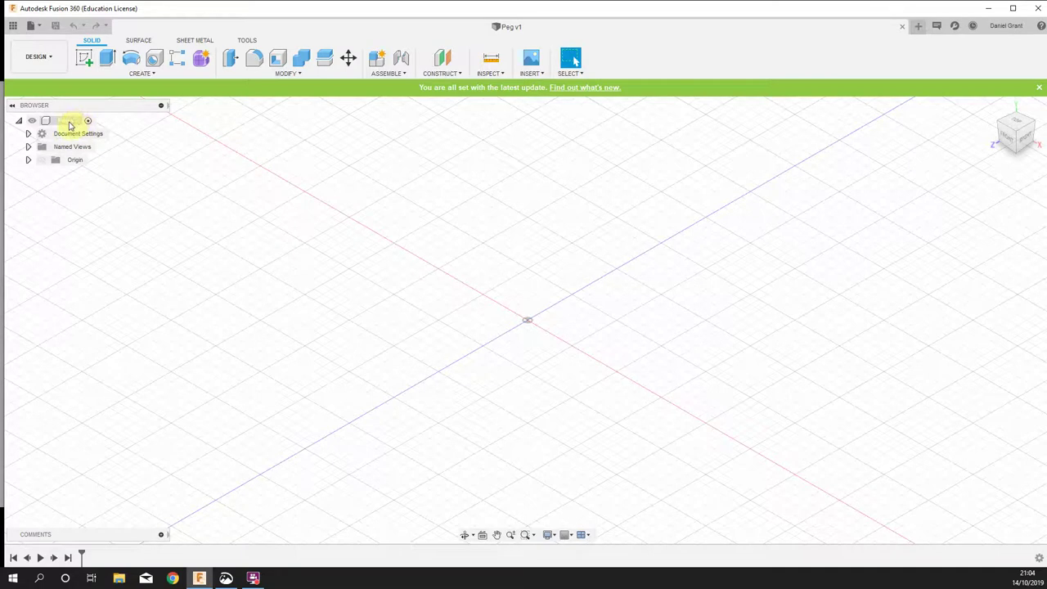
# Add a new component under the Peg v1 root and name it 'Upper peg'
pyautogui.rightClick(70, 123)
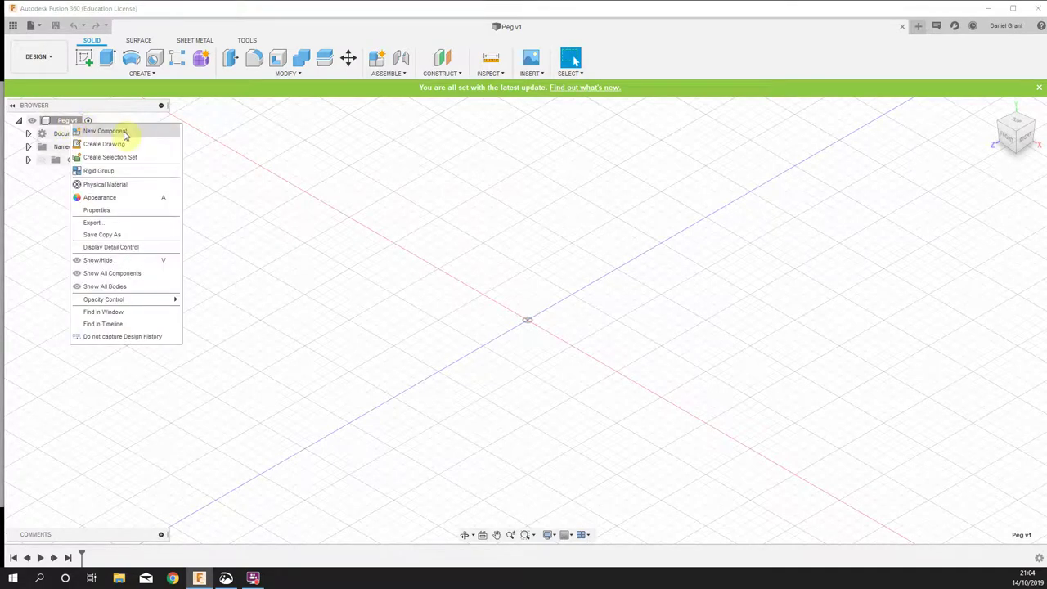
pyautogui.click(125, 133)
pyautogui.click(94, 173)
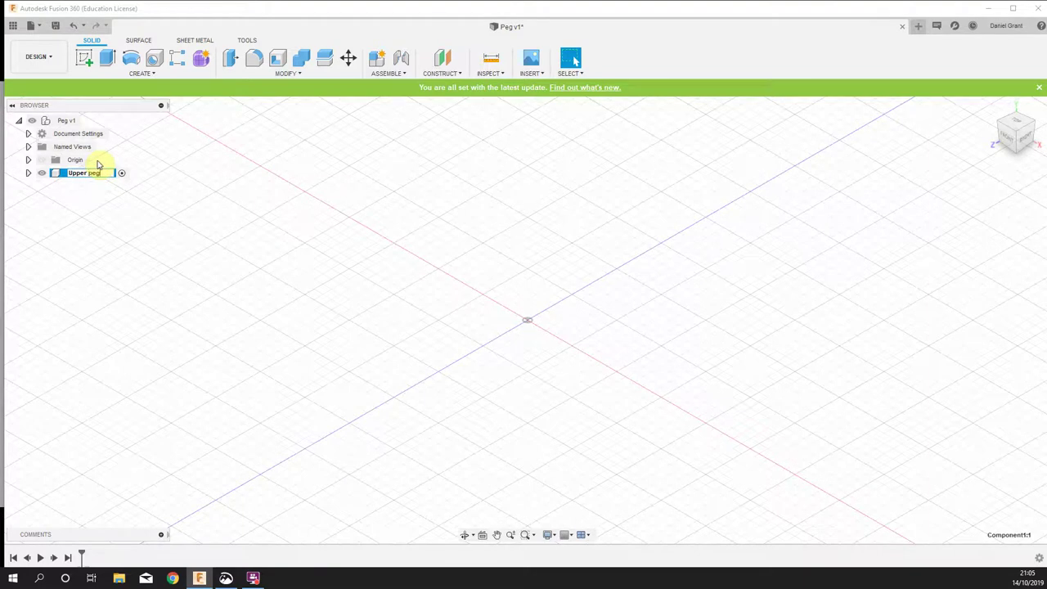
pyautogui.press('Return')
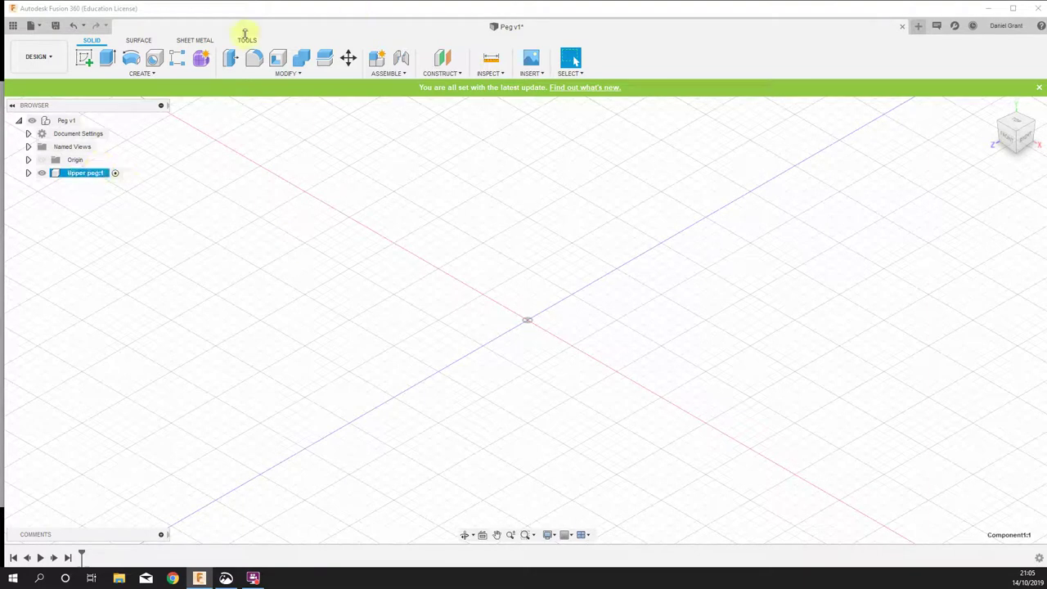
# Create a new sketch on the horizontal origin plane
pyautogui.click(84, 60)
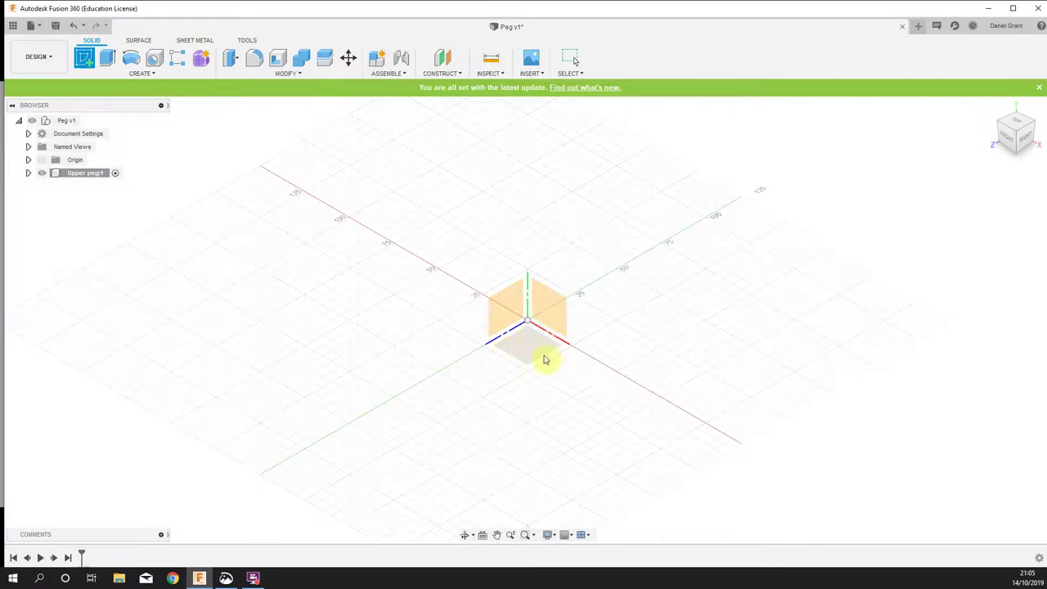
pyautogui.keyDown('shift'); pyautogui.moveTo(549, 386); pyautogui.dragTo(650, 356, button='middle'); pyautogui.keyUp('shift')
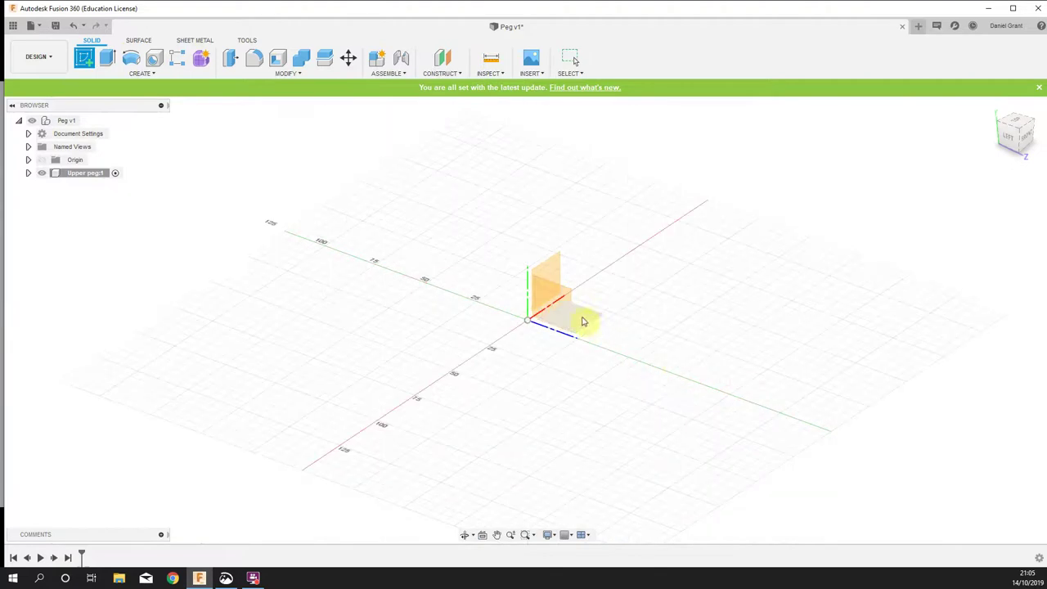
pyautogui.keyDown('shift'); pyautogui.moveTo(663, 346); pyautogui.dragTo(553, 363, button='middle'); pyautogui.keyUp('shift')
pyautogui.click(528, 352)
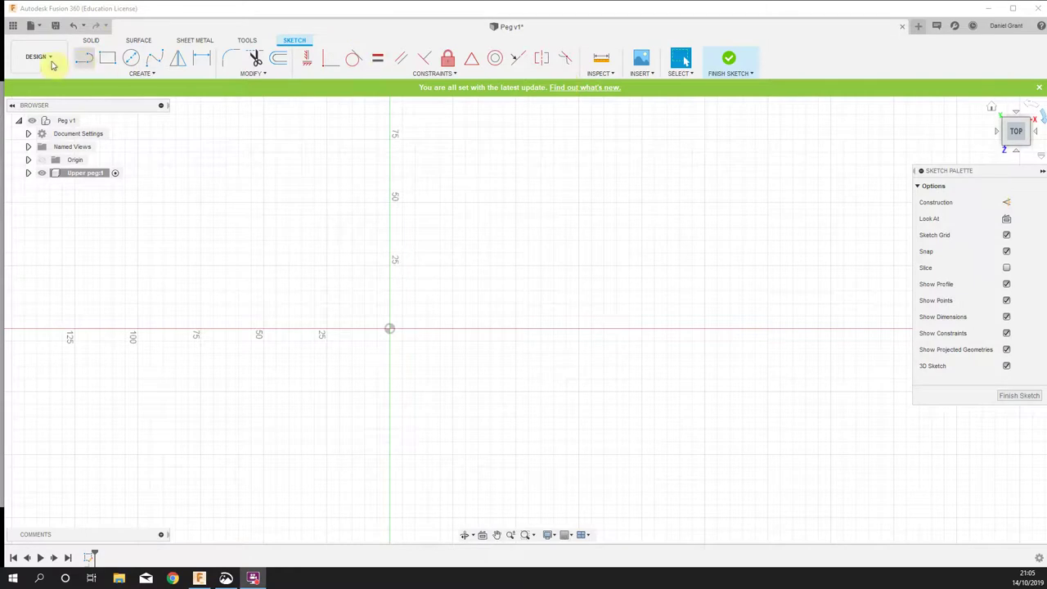
# Start a 2-point rectangle at the origin with width 72, then cancel it
pyautogui.click(102, 59)
pyautogui.click(389, 328)
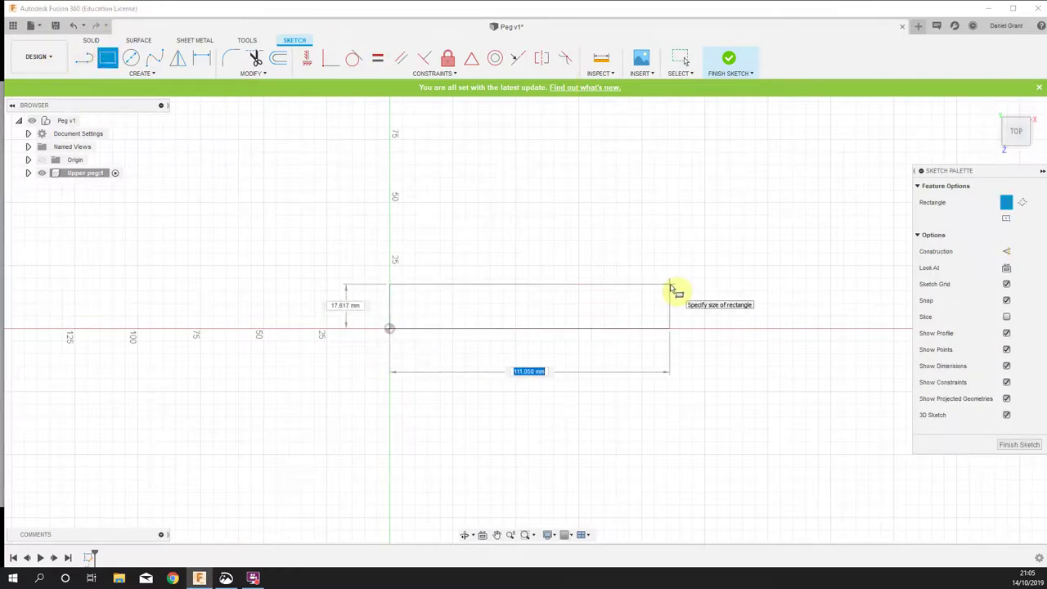
pyautogui.write('72')
pyautogui.press('Tab')
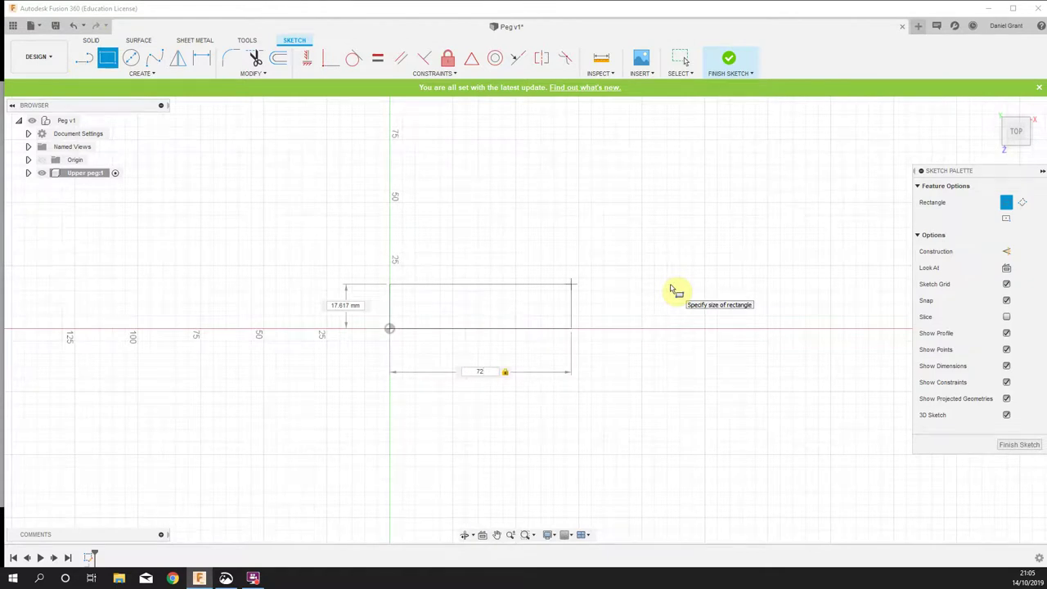
pyautogui.press('Tab')
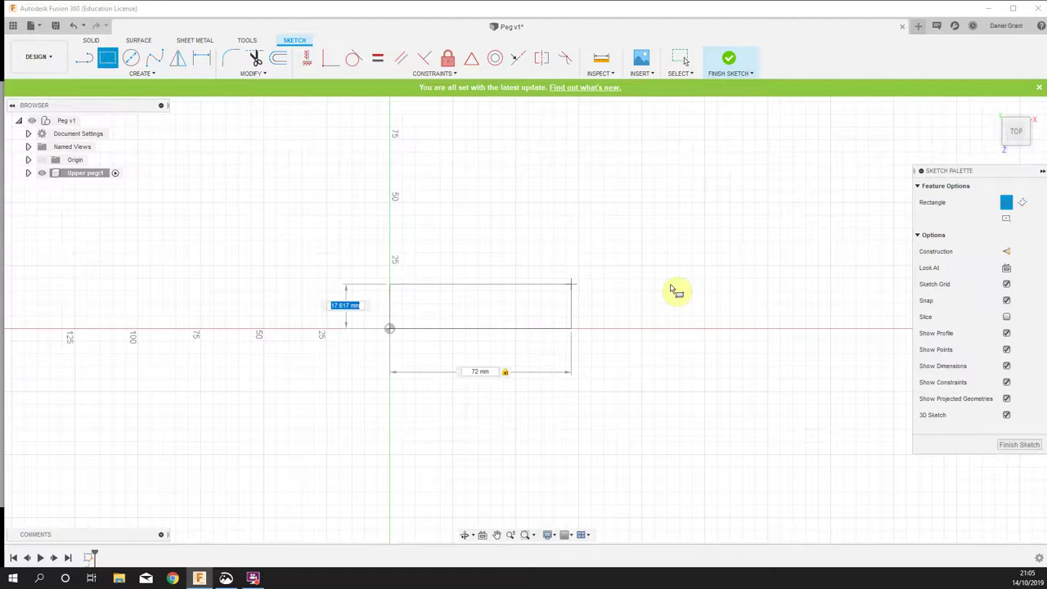
pyautogui.press('Escape')
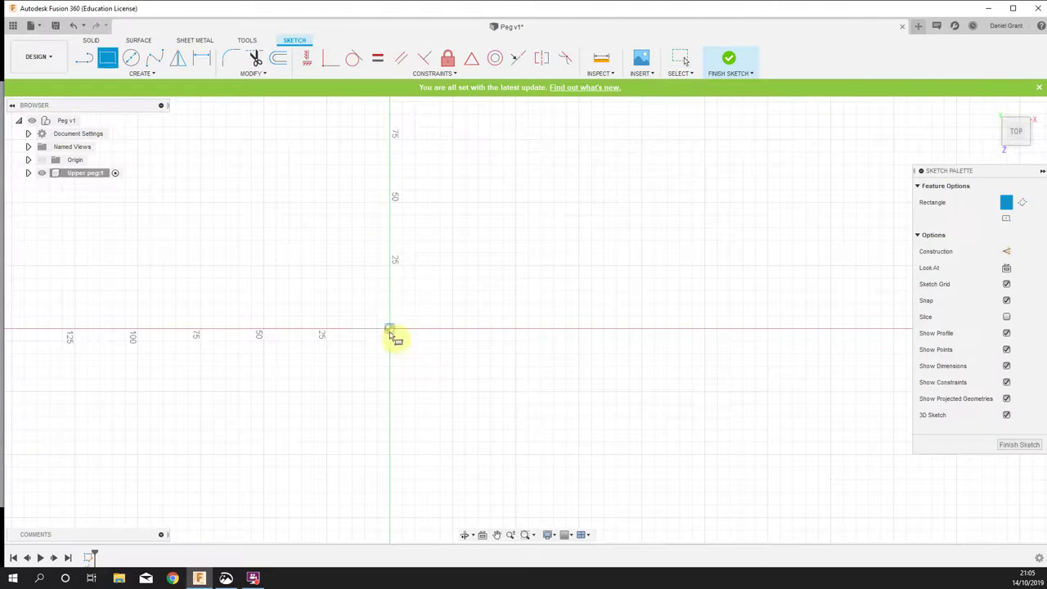
# Redraw the rectangle from the origin to a free opposite corner, without dimensions
pyautogui.click(389, 329)
pyautogui.click(646, 272)
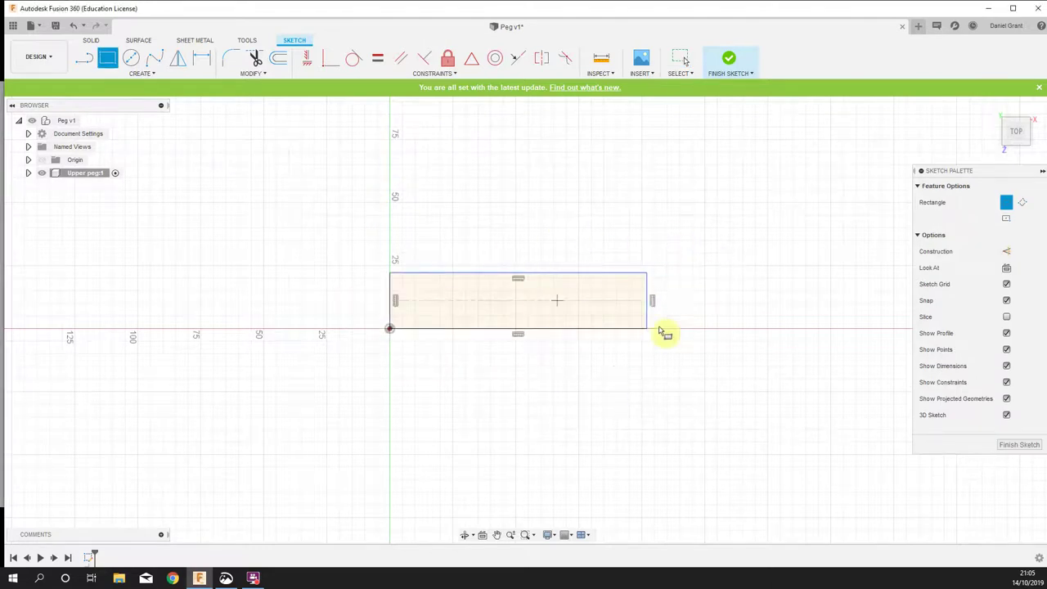
pyautogui.press('Escape')
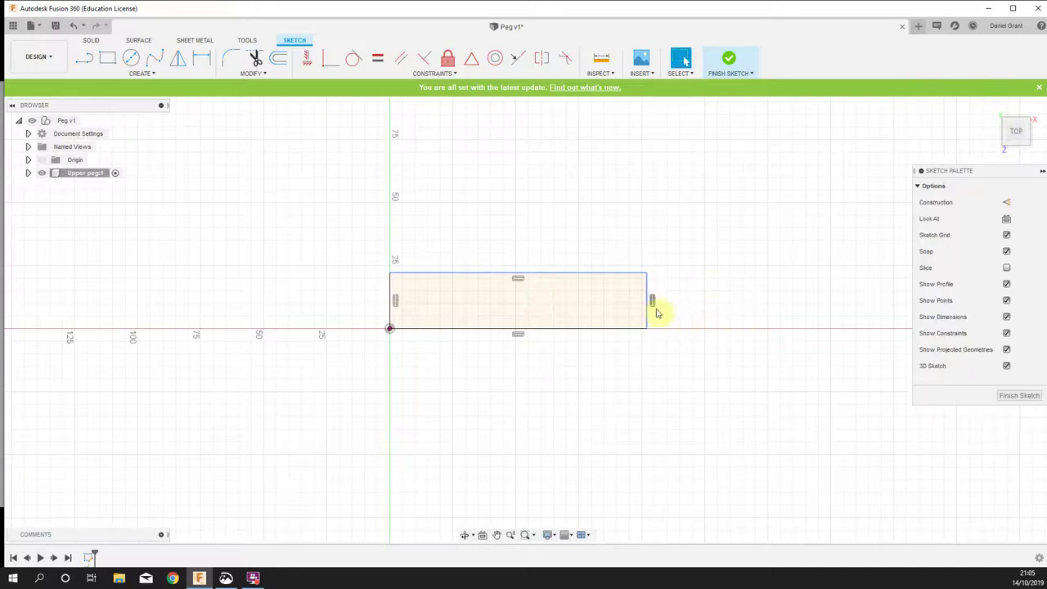
pyautogui.press('d')
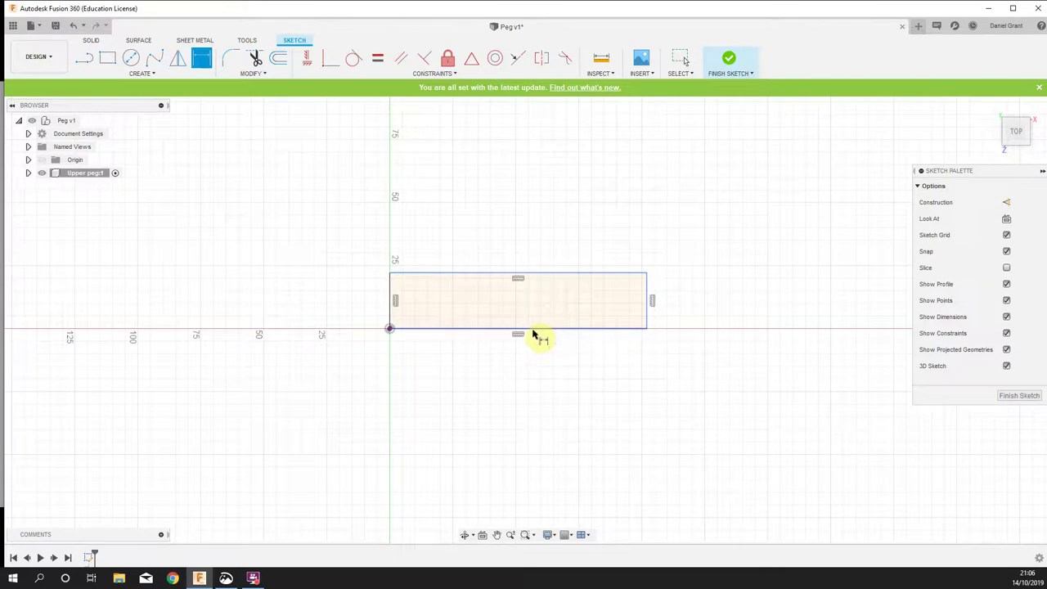
# Dimension the rectangle's bottom edge to 72 mm
pyautogui.click(532, 330)
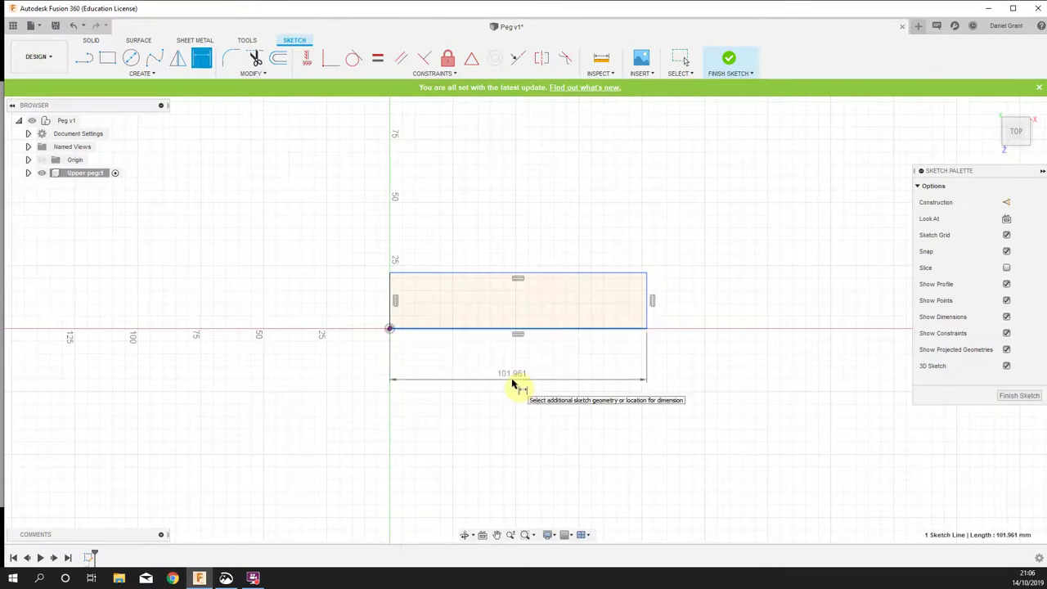
pyautogui.click(520, 411)
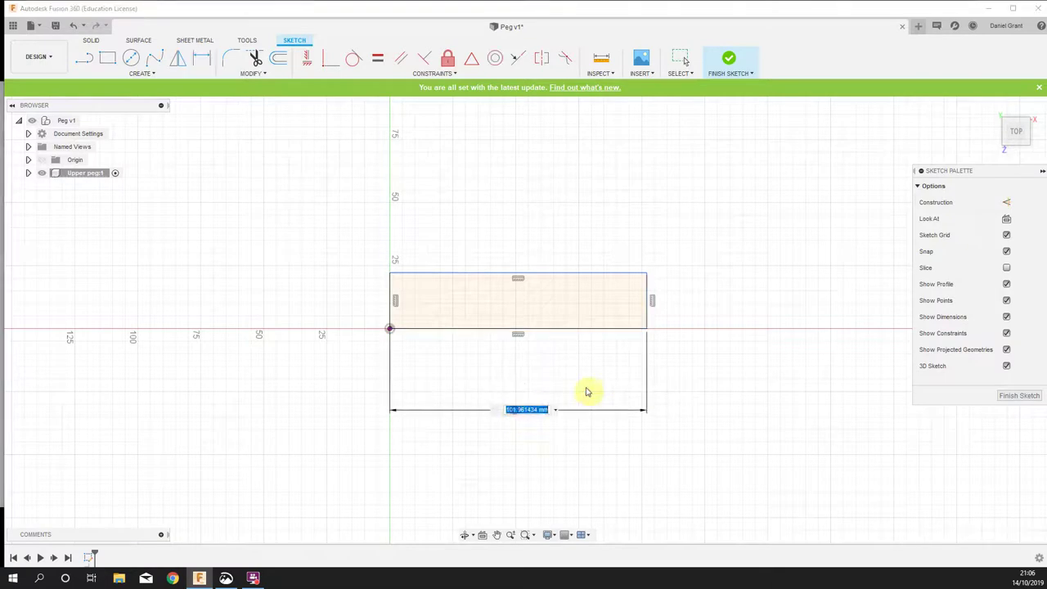
pyautogui.write('72')
pyautogui.press('Return')
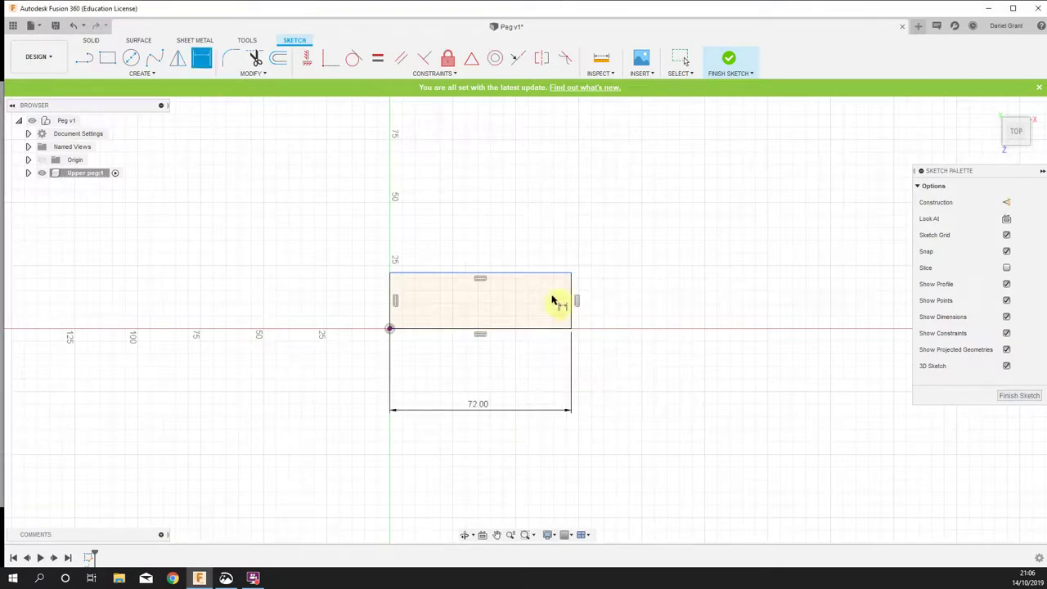
pyautogui.scroll(3, 526, 287)
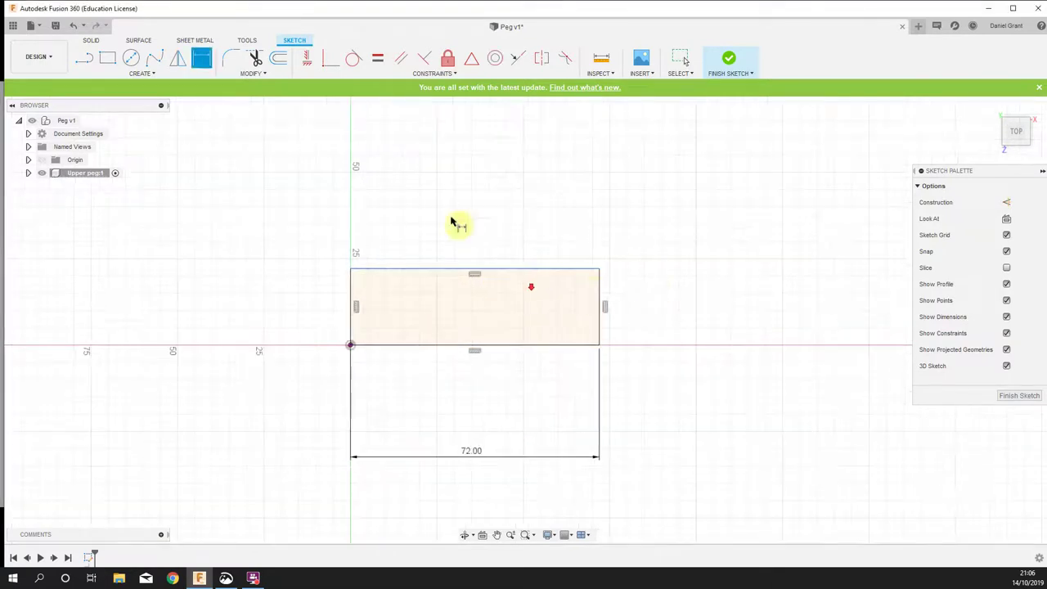
pyautogui.press('Escape')
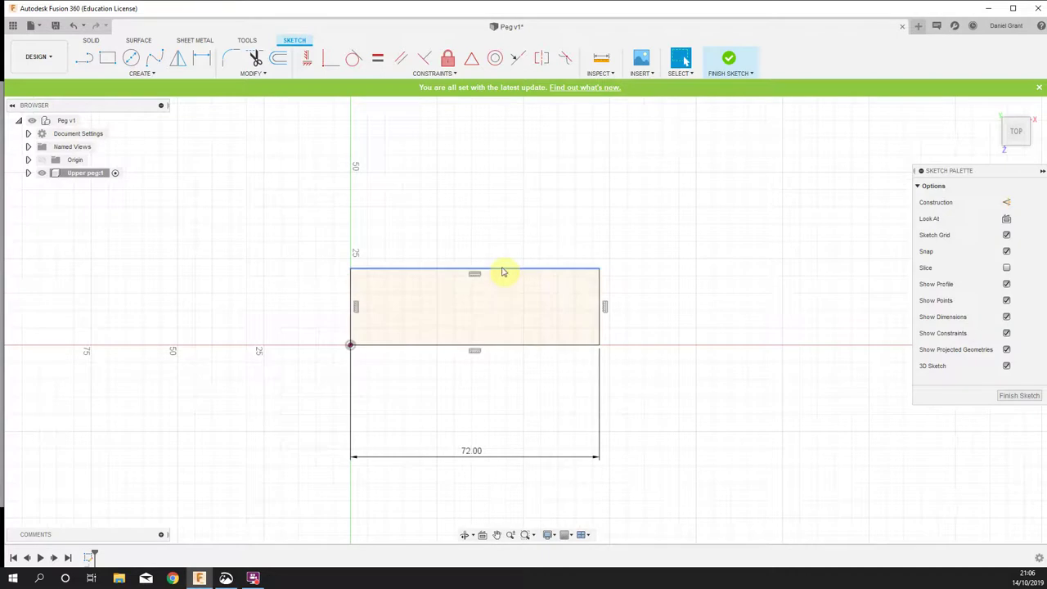
# Raise the top edge and dimension the left edge to 6 mm
pyautogui.moveTo(502, 270)
pyautogui.mouseDown()
pyautogui.moveTo(528, 131)
pyautogui.moveTo(507, 308)
pyautogui.moveTo(507, 210)
pyautogui.moveTo(489, 300)
pyautogui.moveTo(495, 233)
pyautogui.mouseUp()
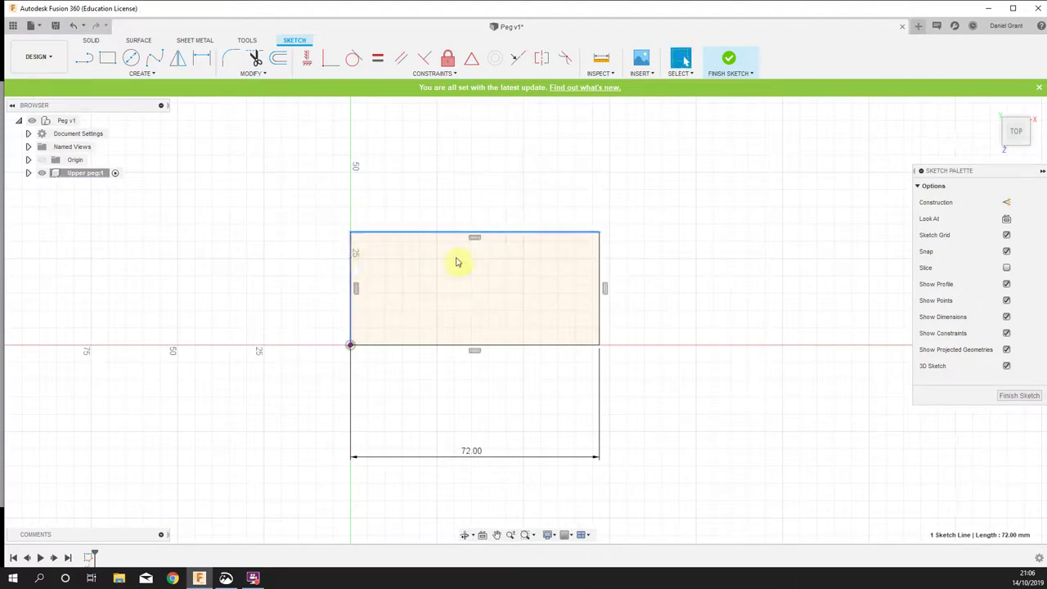
pyautogui.click(234, 223)
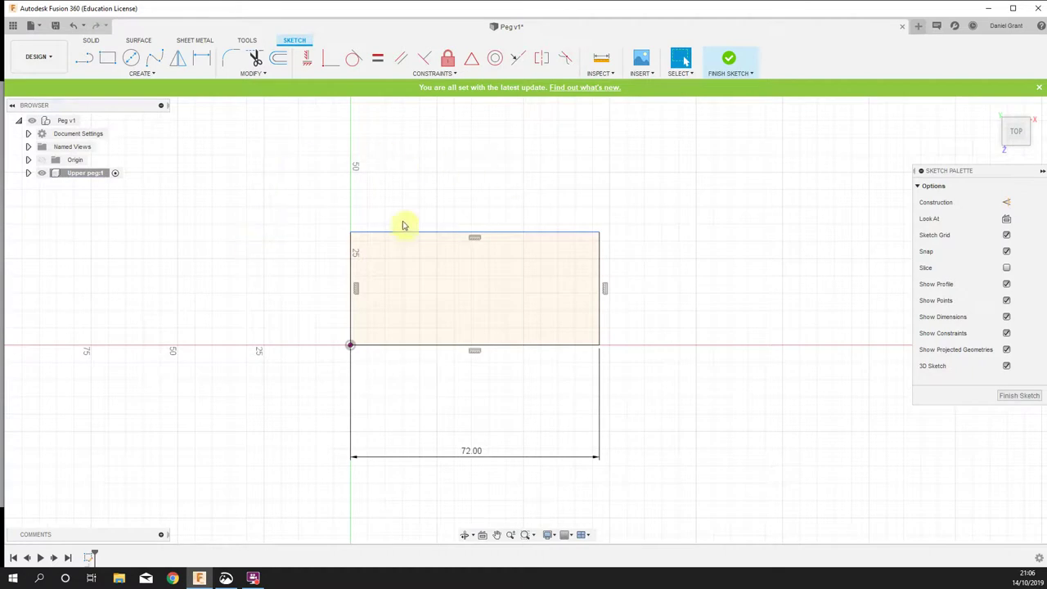
pyautogui.click(464, 235)
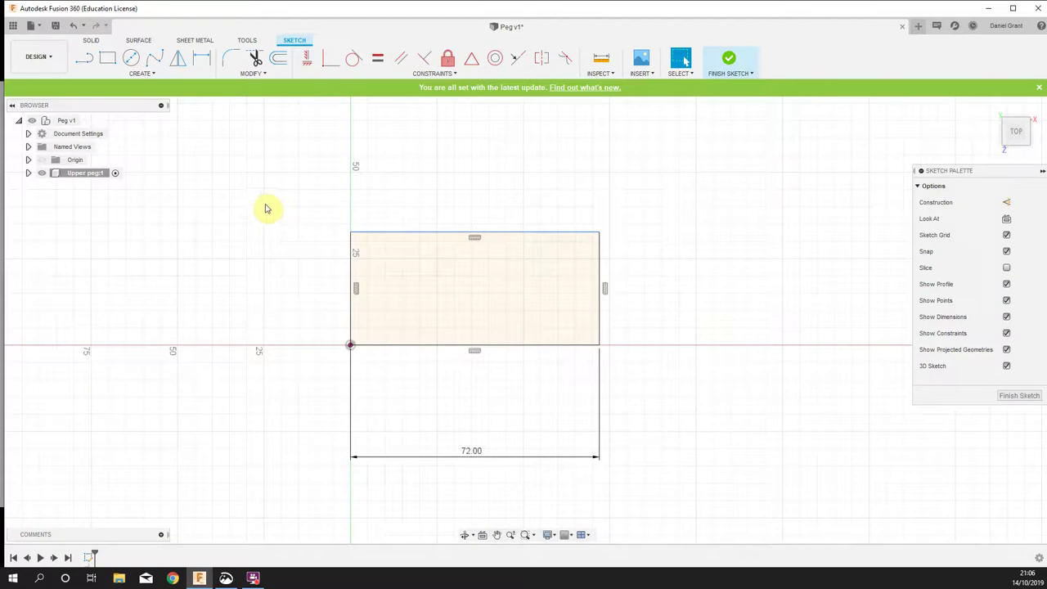
pyautogui.press('d')
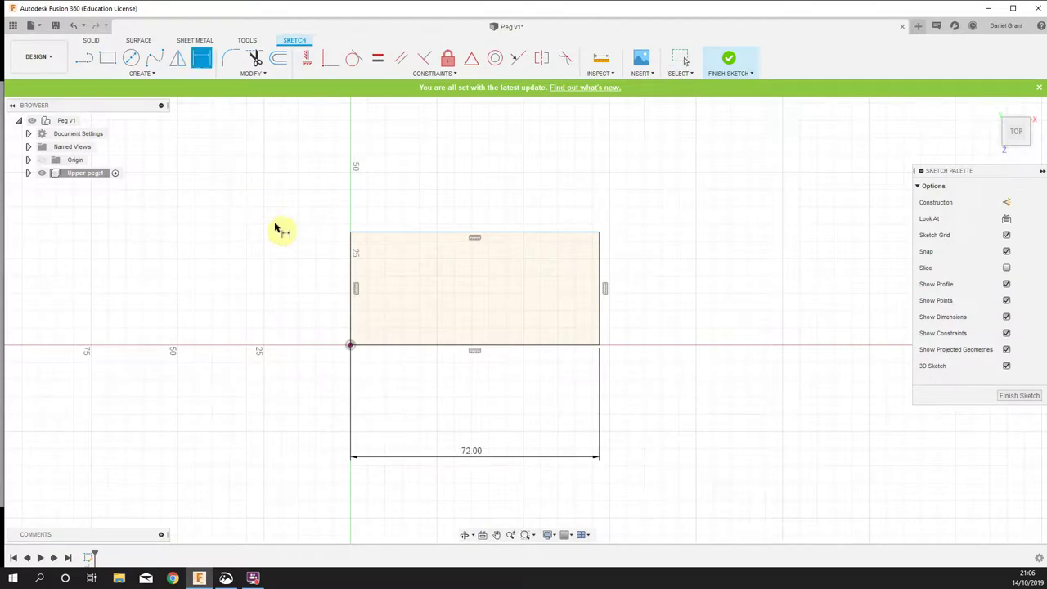
pyautogui.click(350, 281)
pyautogui.click(244, 279)
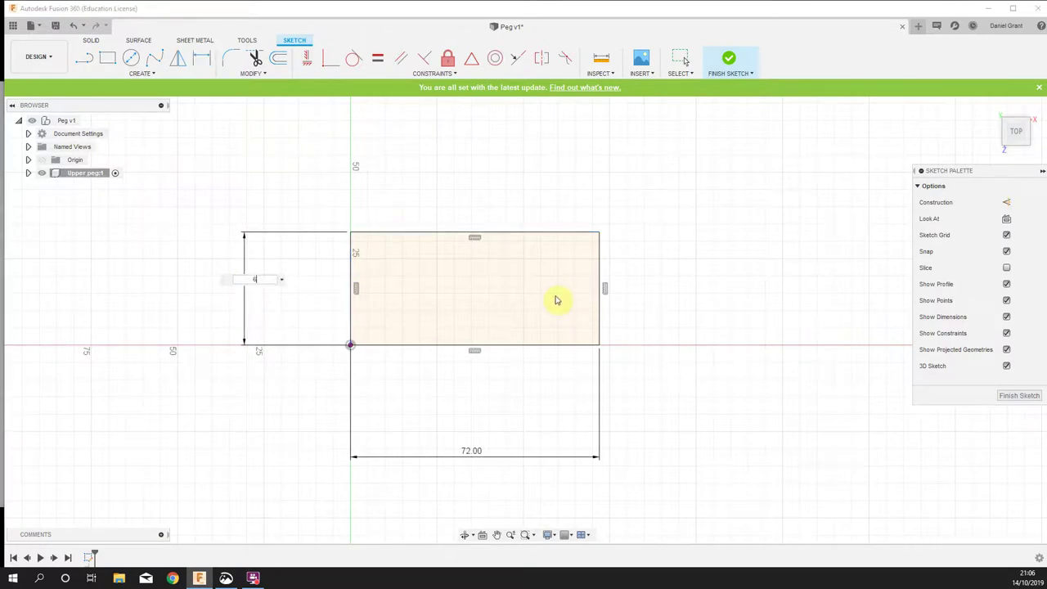
pyautogui.write('6')
pyautogui.press('Return')
pyautogui.scroll(2, 449, 363)
pyautogui.scroll(3, 450, 364)
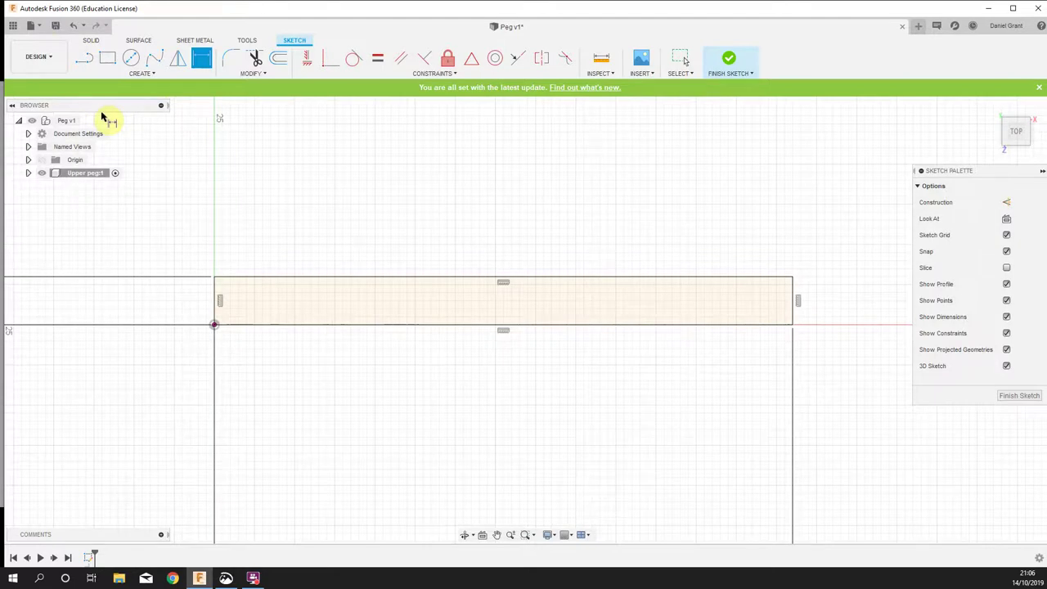
# Draw a sloped line across the lower-left corner, adjust its ends, then delete it
pyautogui.click(87, 58)
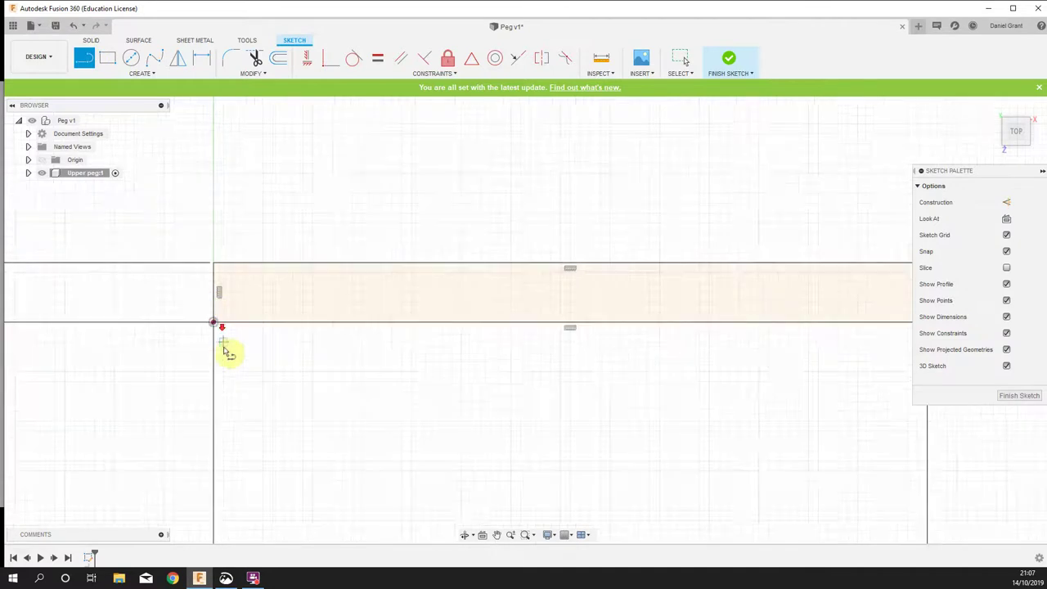
pyautogui.scroll(3, 229, 348)
pyautogui.scroll(1, 256, 372)
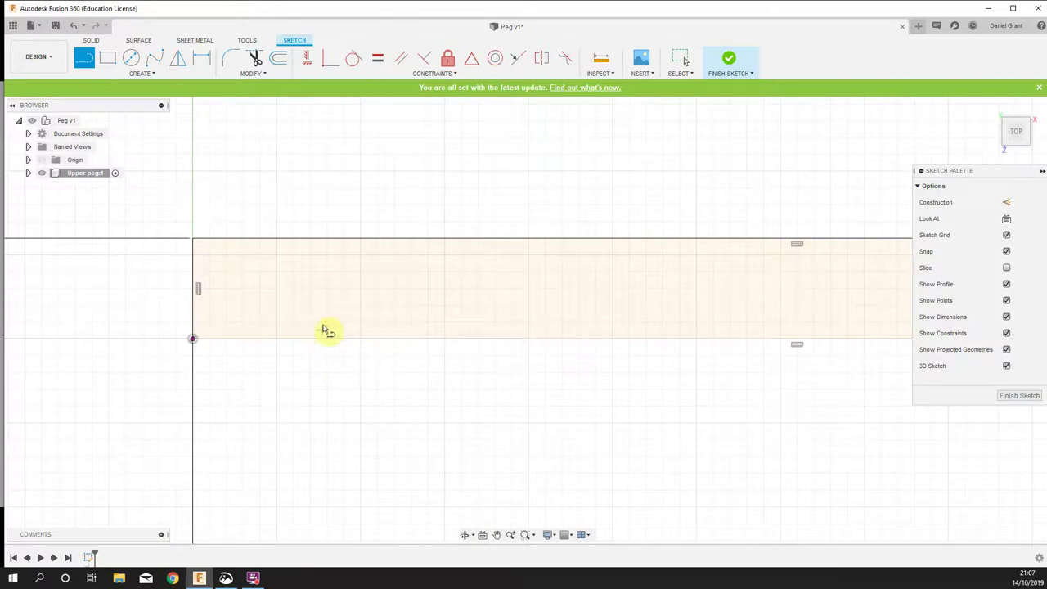
pyautogui.moveTo(337, 342); pyautogui.dragTo(197, 293)
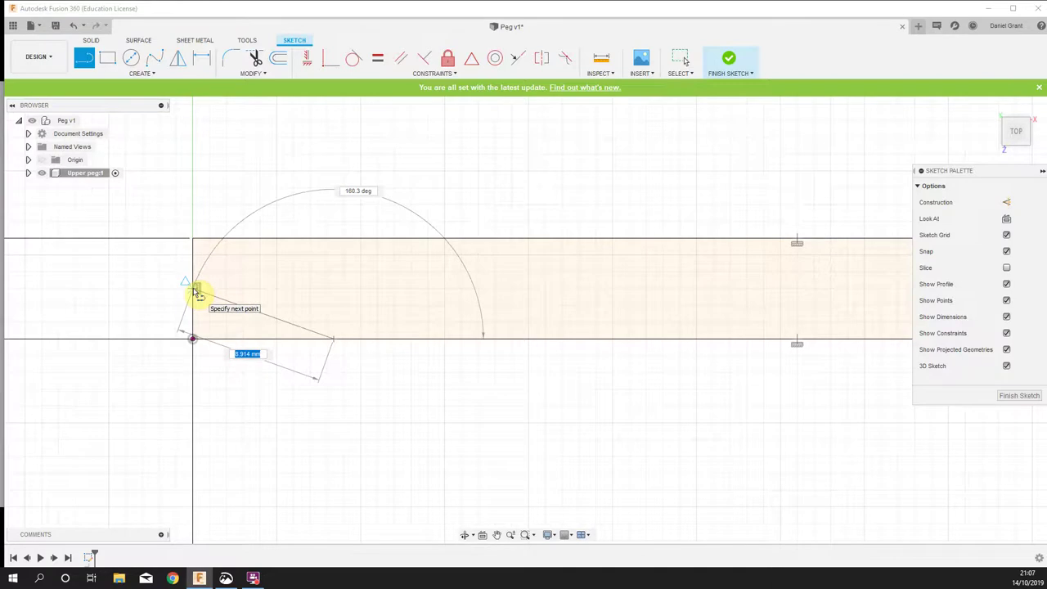
pyautogui.moveTo(198, 289); pyautogui.dragTo(200, 293)
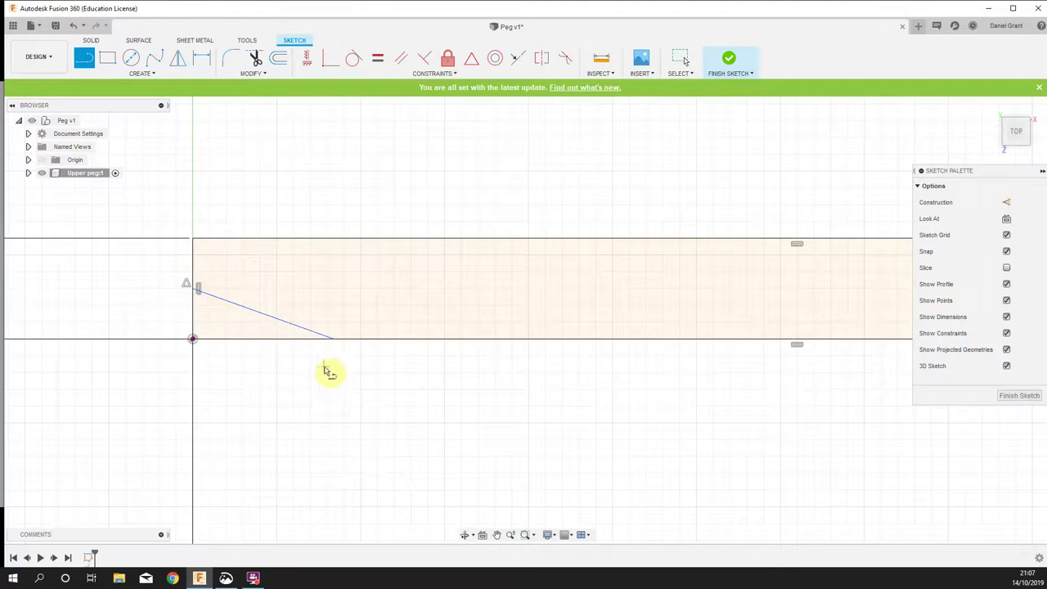
pyautogui.press('Escape')
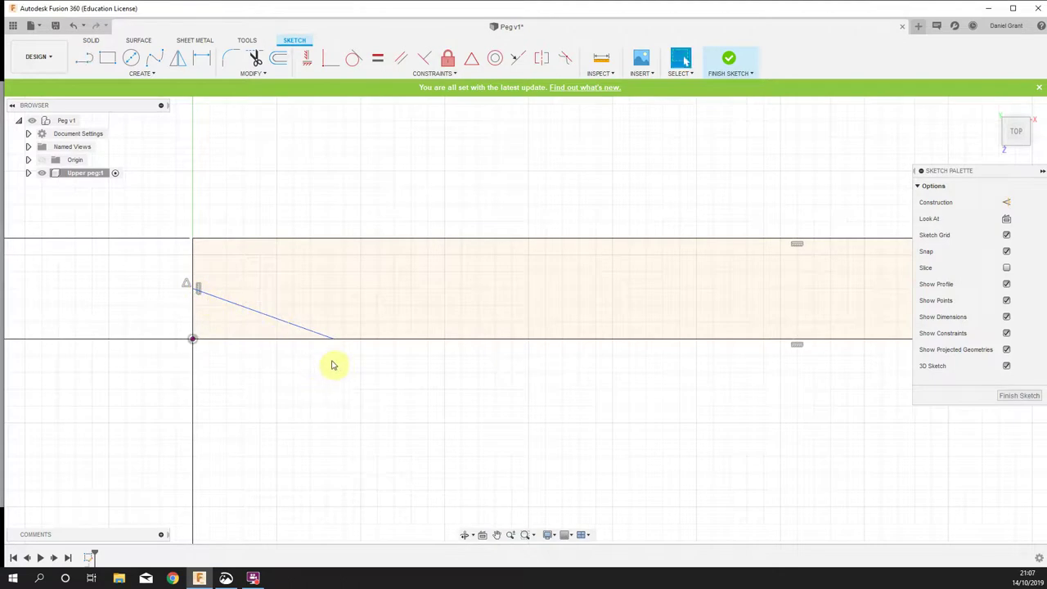
pyautogui.click(244, 308)
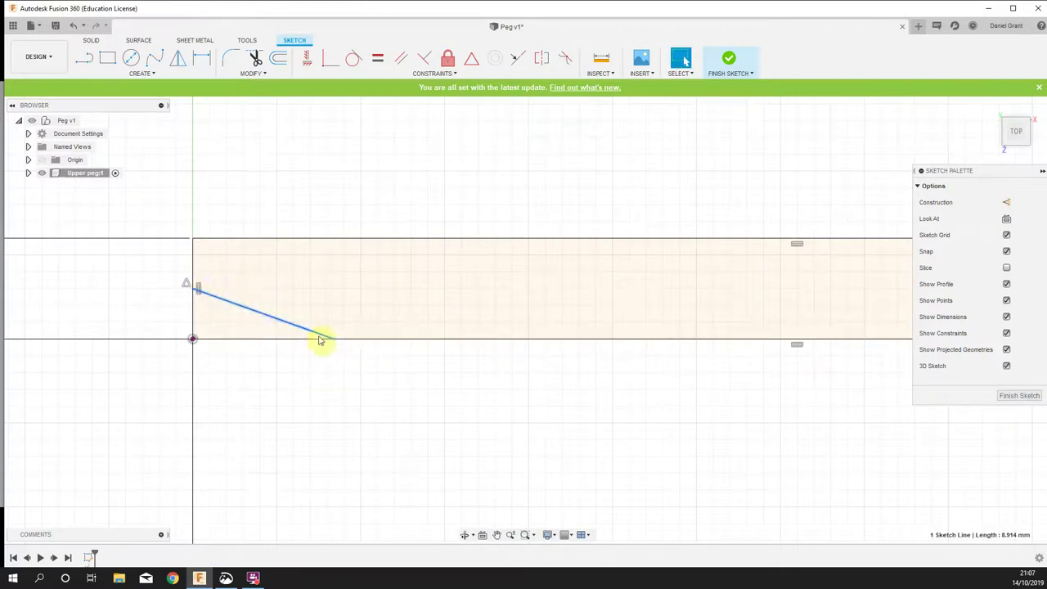
pyautogui.moveTo(334, 344); pyautogui.dragTo(309, 340)
pyautogui.click(195, 290)
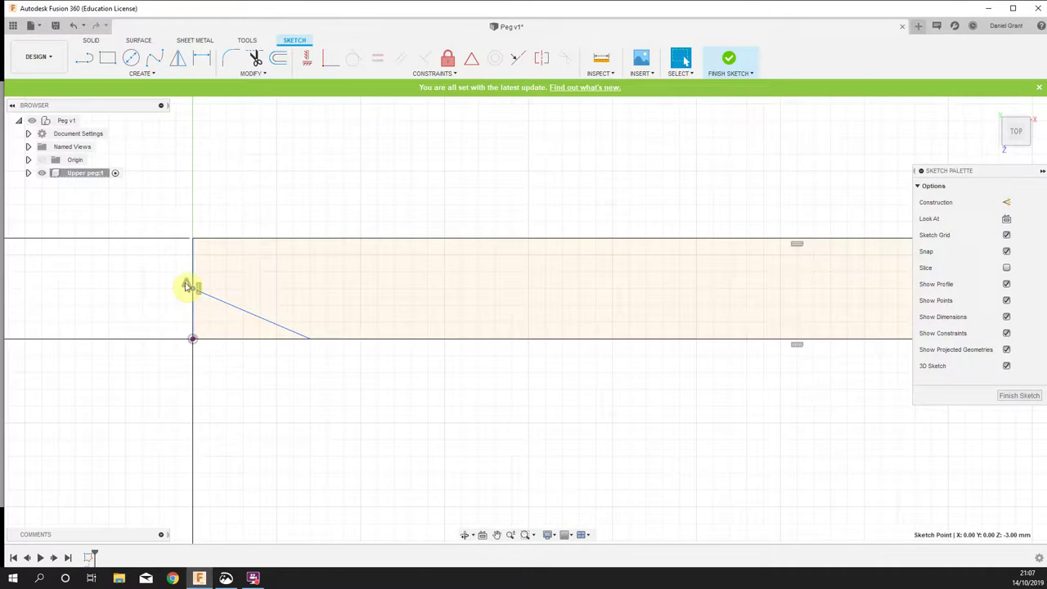
pyautogui.click(187, 284)
pyautogui.moveTo(196, 291)
pyautogui.mouseDown()
pyautogui.moveTo(194, 264)
pyautogui.moveTo(309, 318)
pyautogui.moveTo(311, 337)
pyautogui.moveTo(273, 297)
pyautogui.moveTo(190, 268)
pyautogui.mouseUp()
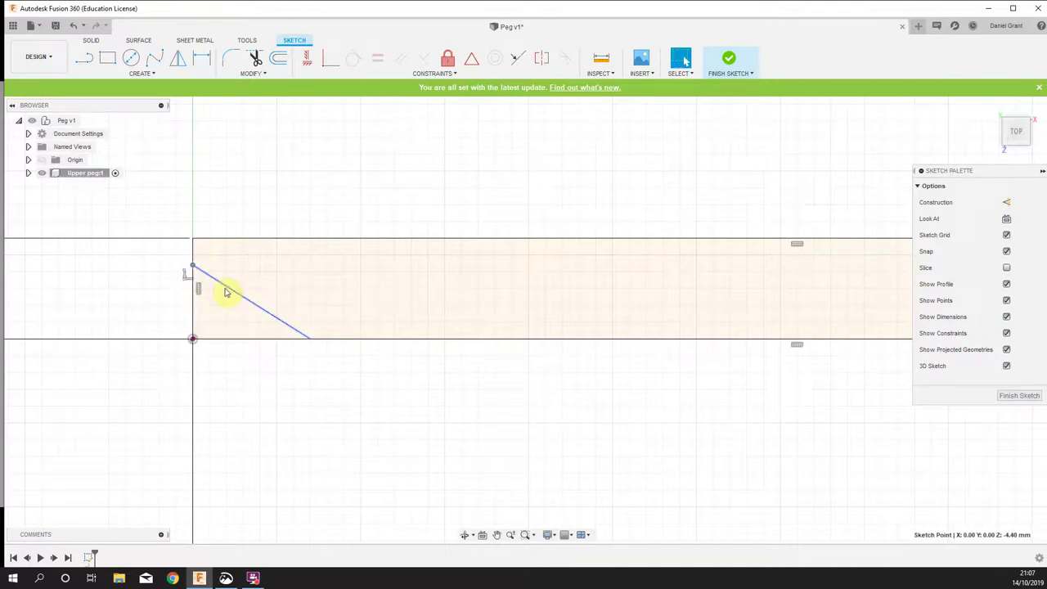
pyautogui.click(236, 294)
pyautogui.press('Delete')
# Redraw the corner line from bottom edge to left edge and dimension its distance below the top-left corner
pyautogui.press('l')
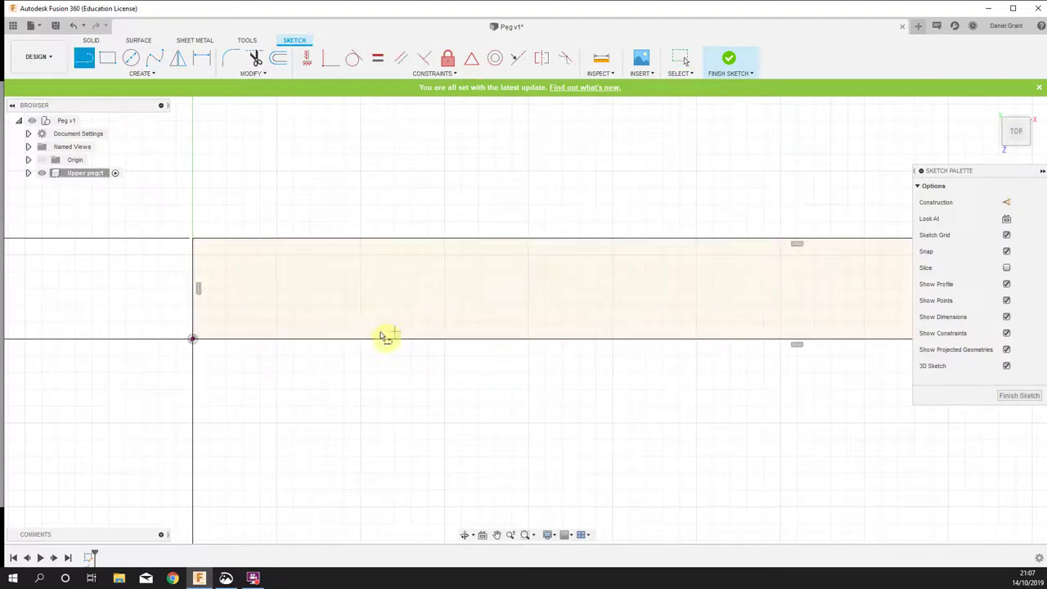
pyautogui.click(351, 338)
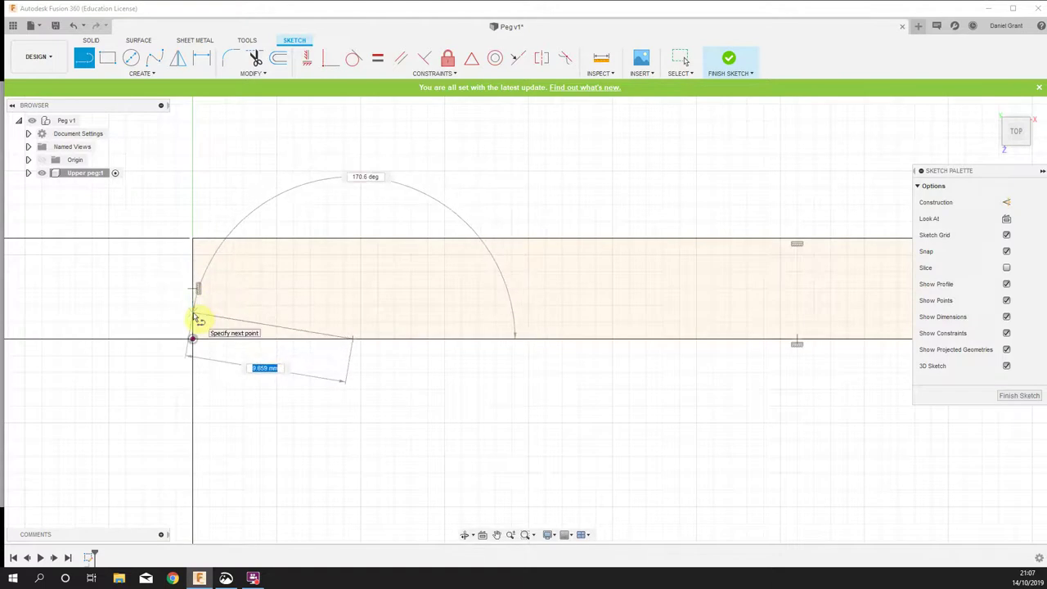
pyautogui.click(194, 272)
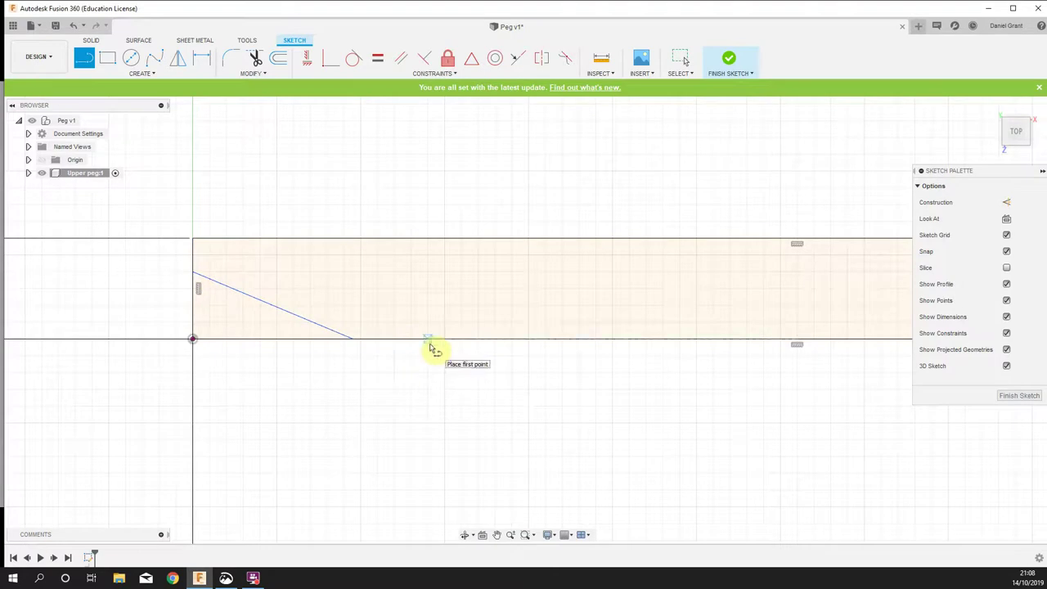
pyautogui.press('d')
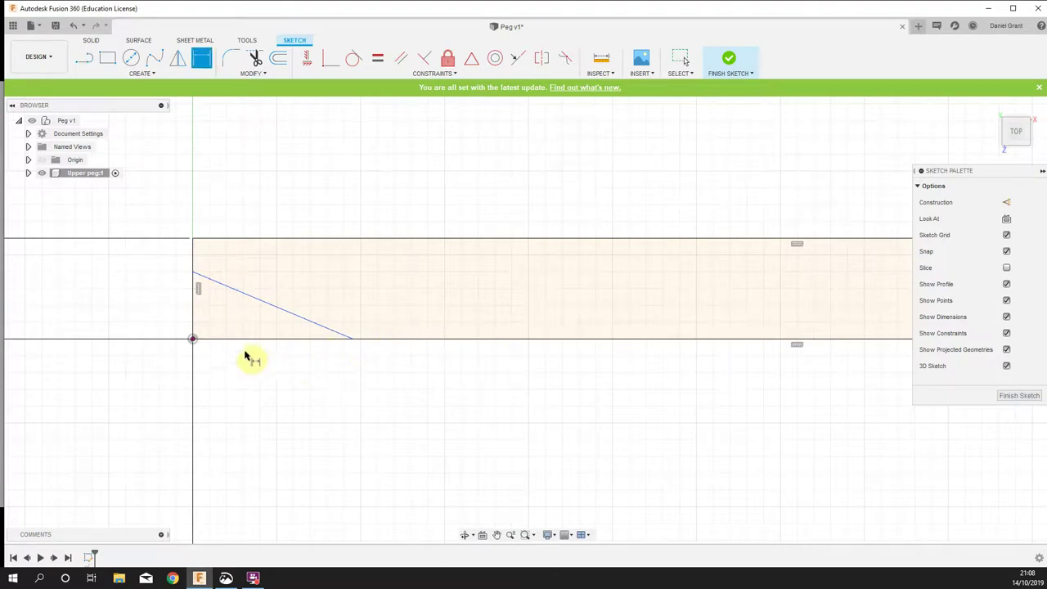
pyautogui.click(193, 240)
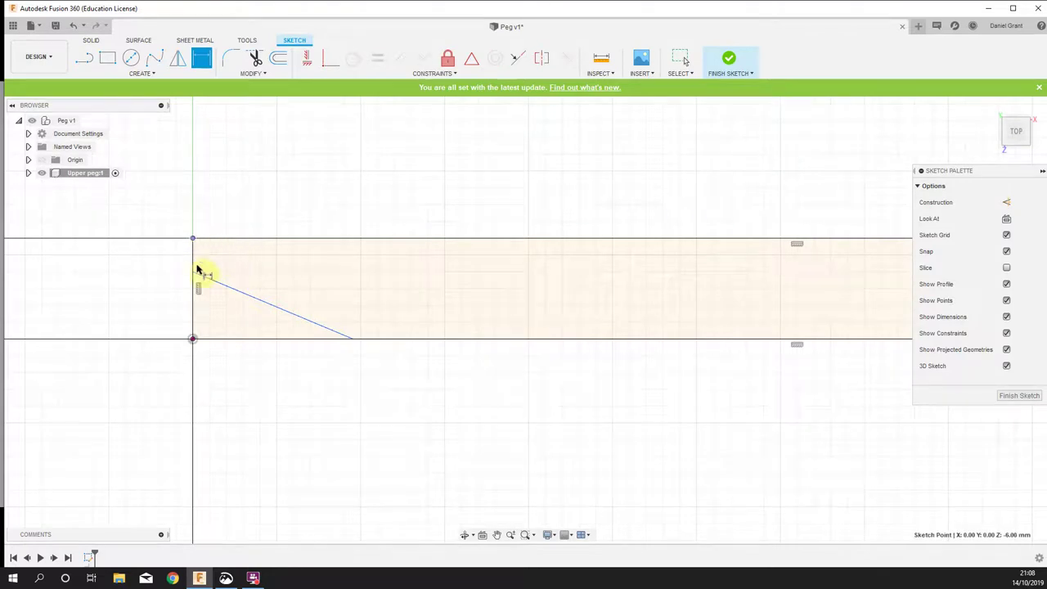
pyautogui.click(194, 273)
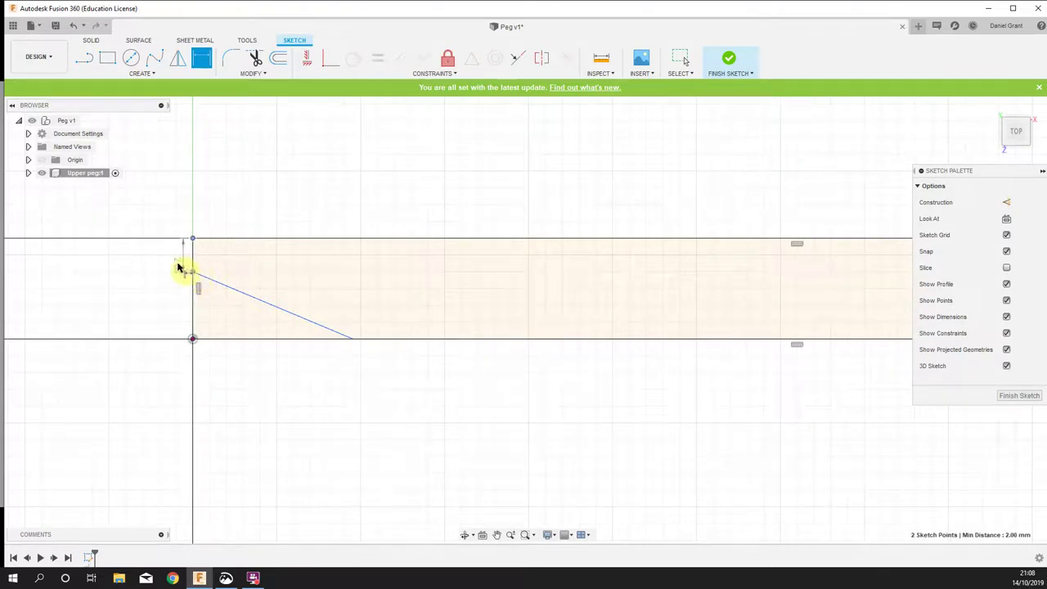
pyautogui.click(133, 268)
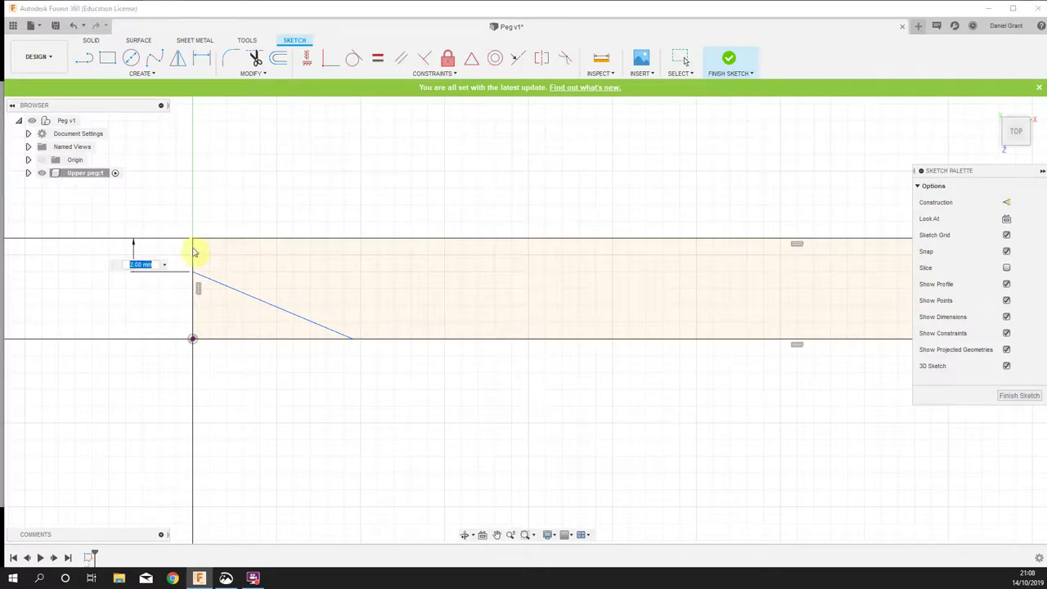
# Fix the corner line 2.00 mm below the top-left corner and 4.00 mm along the bottom edge
pyautogui.press('Return')
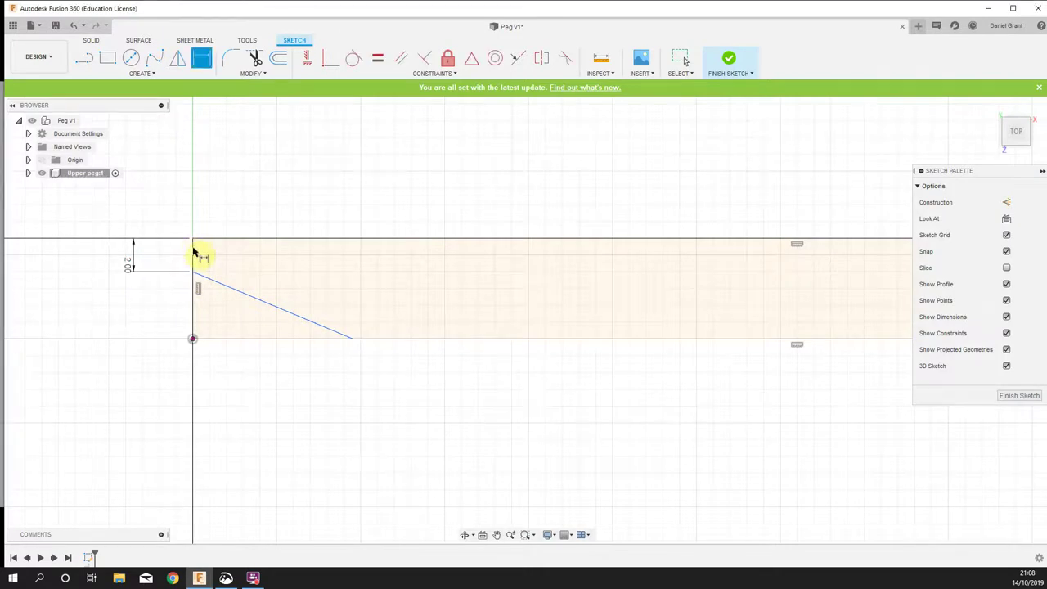
pyautogui.click(192, 339)
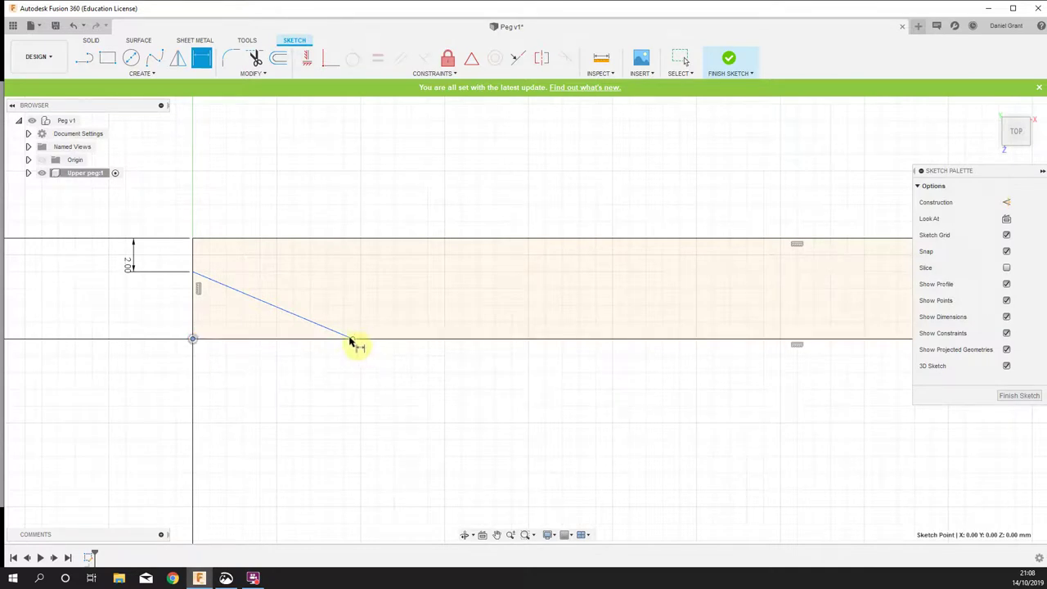
pyautogui.click(352, 338)
pyautogui.click(263, 375)
pyautogui.write('4')
pyautogui.press('Return')
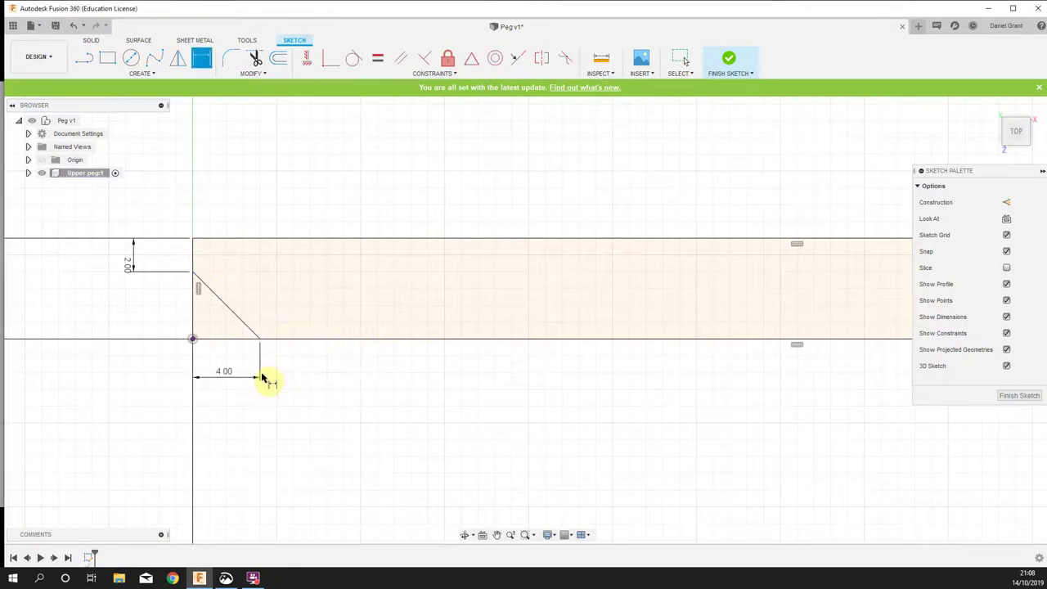
pyautogui.scroll(-3, 377, 334)
pyautogui.scroll(3, 258, 360)
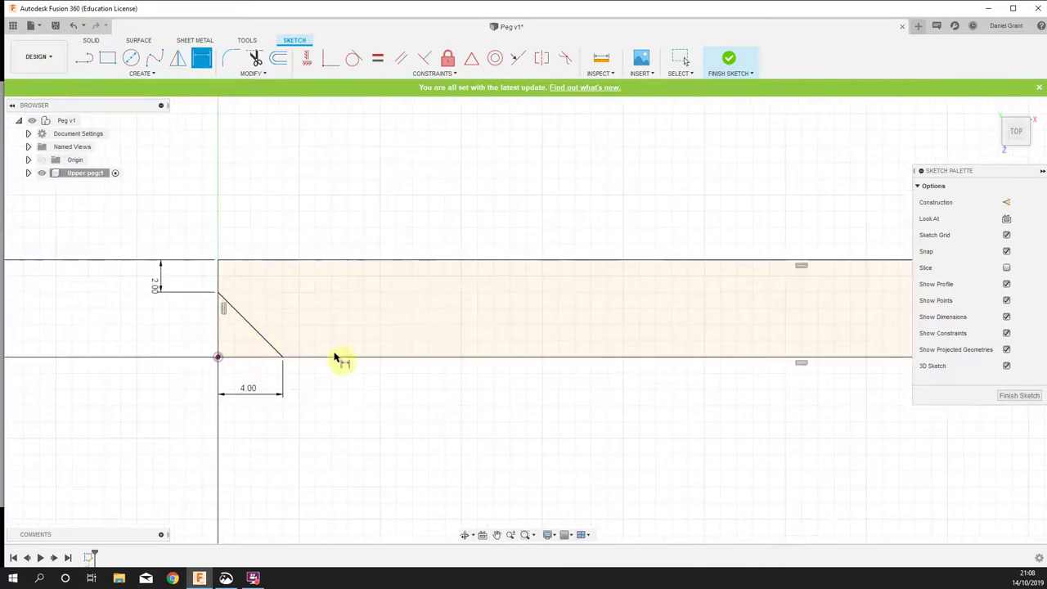
pyautogui.press('Escape')
pyautogui.click(270, 345)
pyautogui.press('Escape')
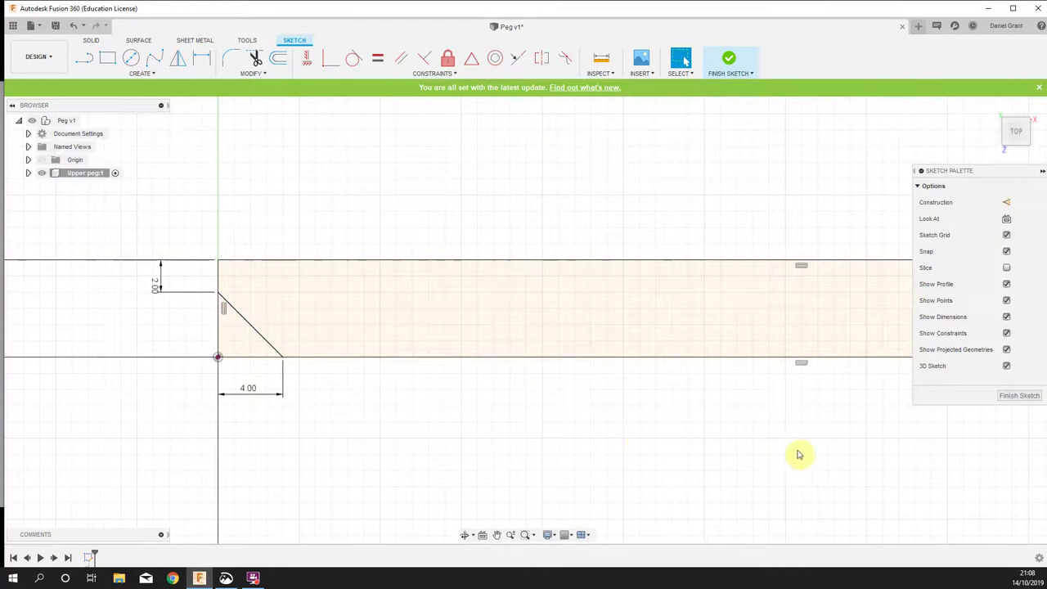
# Pan along the 72 mm strip to its right-hand end and call up the sketch Create tools
pyautogui.moveTo(801, 451); pyautogui.dragTo(564, 463, button='middle')
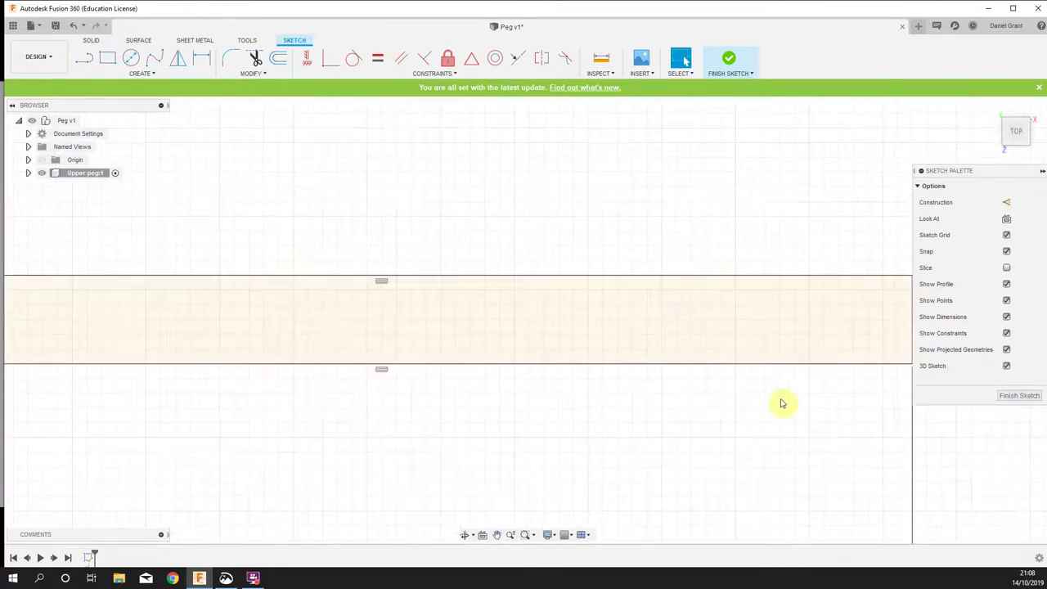
pyautogui.moveTo(855, 396); pyautogui.dragTo(657, 375, button='middle')
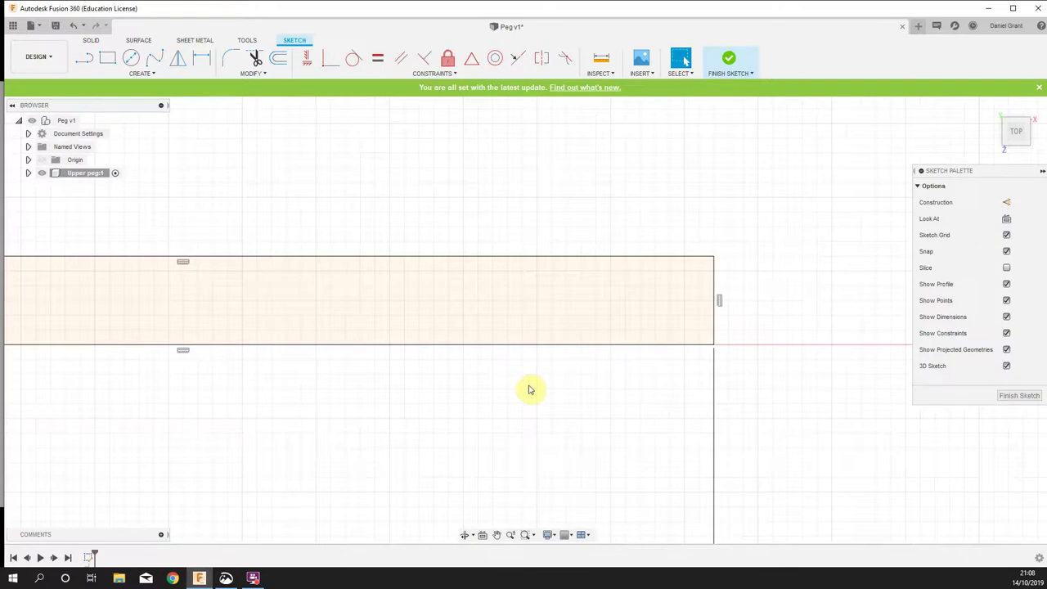
pyautogui.moveTo(527, 383)
pyautogui.mouseDown(button='middle')
pyautogui.moveTo(727, 382)
pyautogui.moveTo(496, 372)
pyautogui.mouseUp(button='middle')
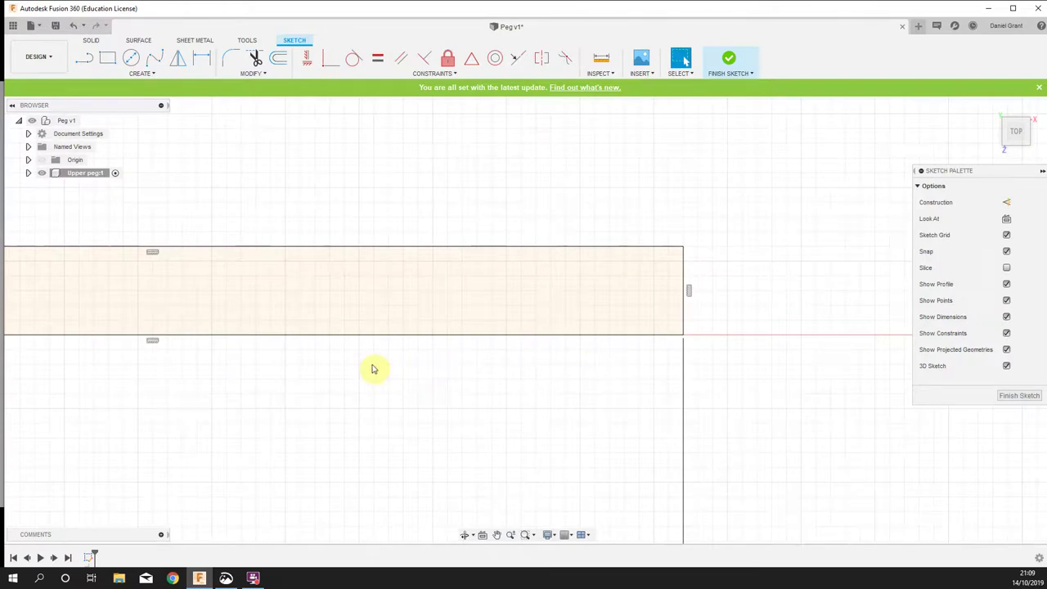
pyautogui.press('l')
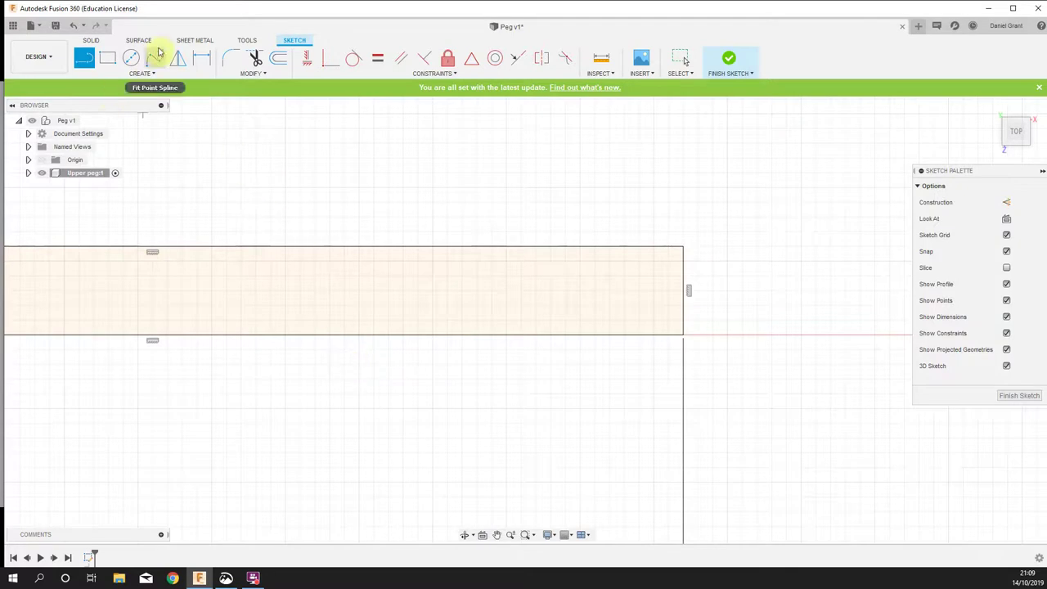
pyautogui.click(147, 75)
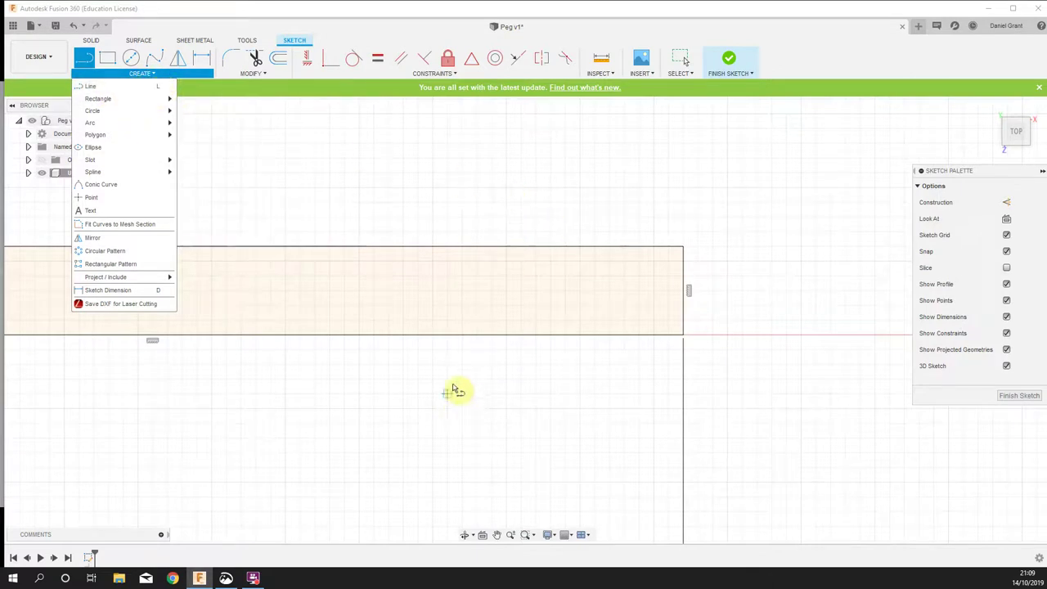
# Draw a long shallow line from the bottom edge rising to just inside the strip's right end
pyautogui.click(409, 344)
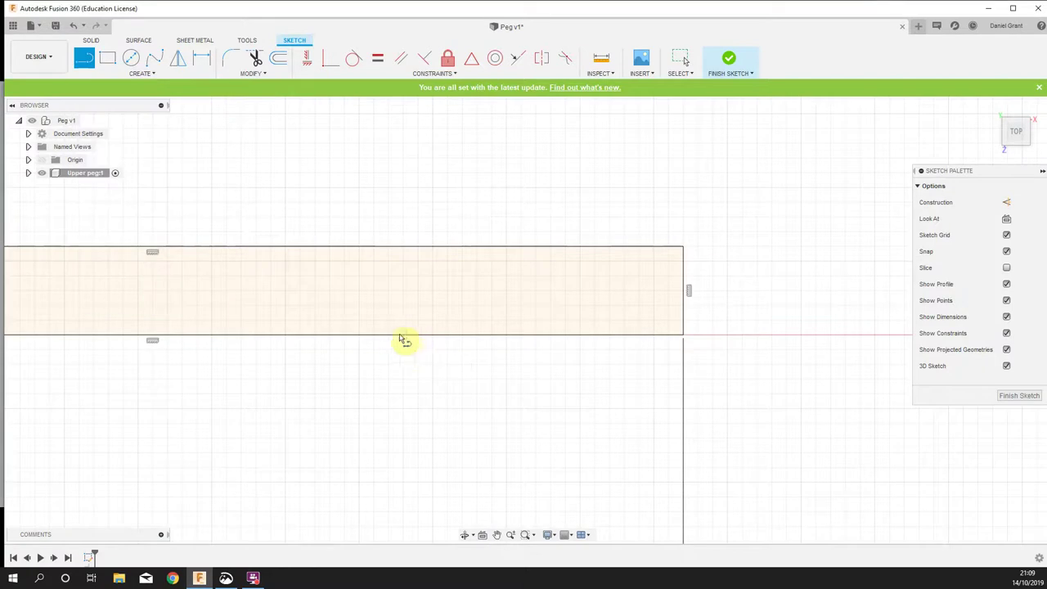
pyautogui.click(388, 335)
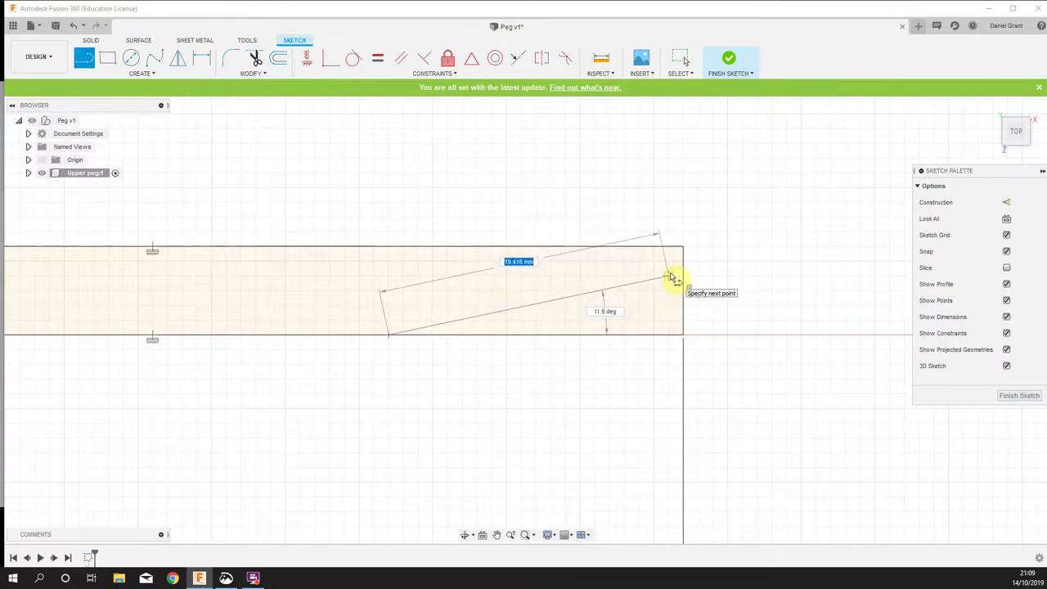
pyautogui.click(670, 278)
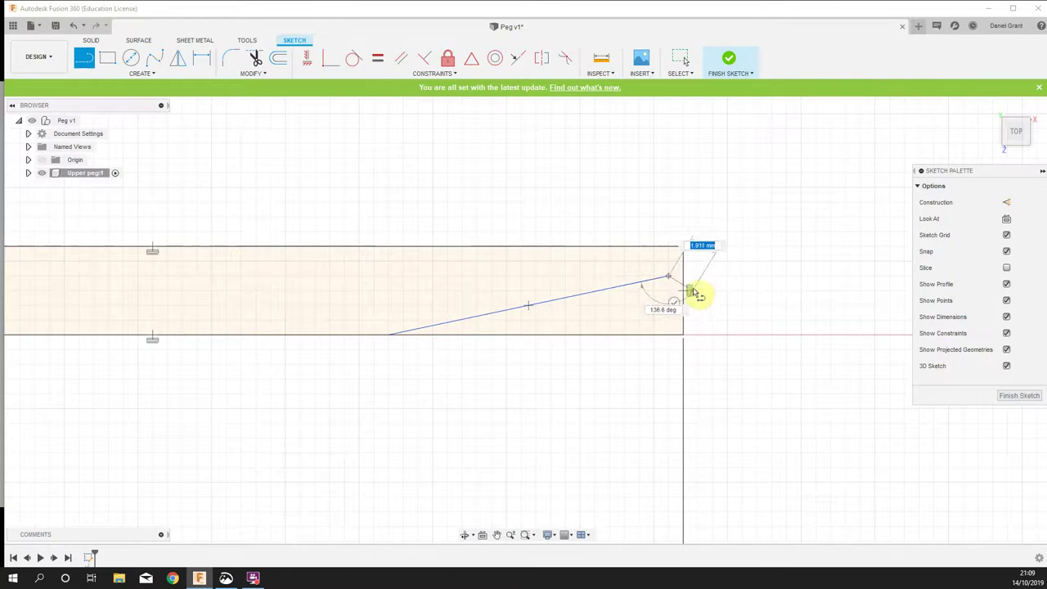
pyautogui.scroll(1, 701, 286)
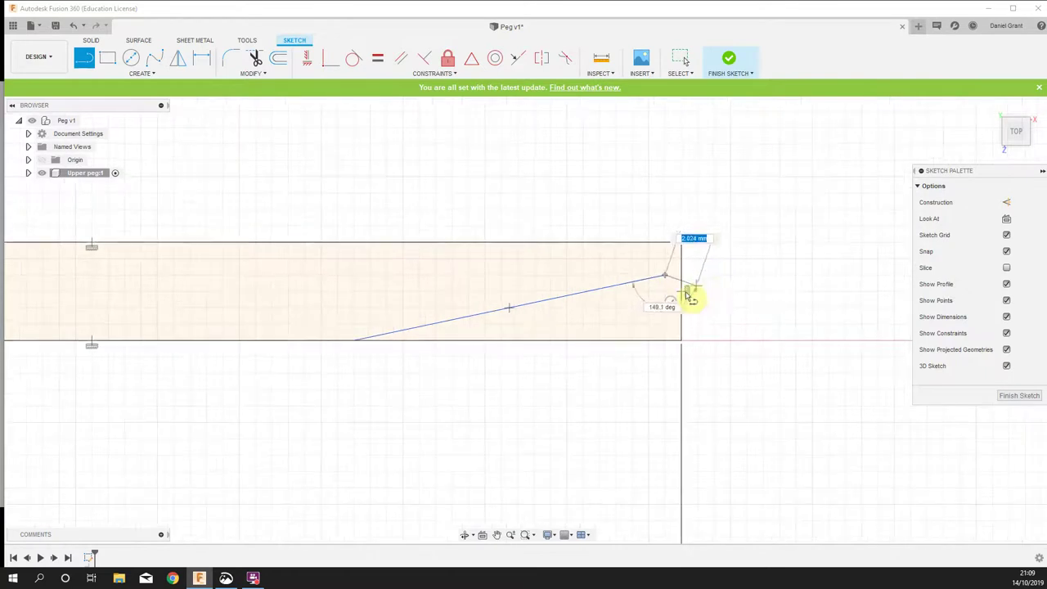
pyautogui.press('Escape')
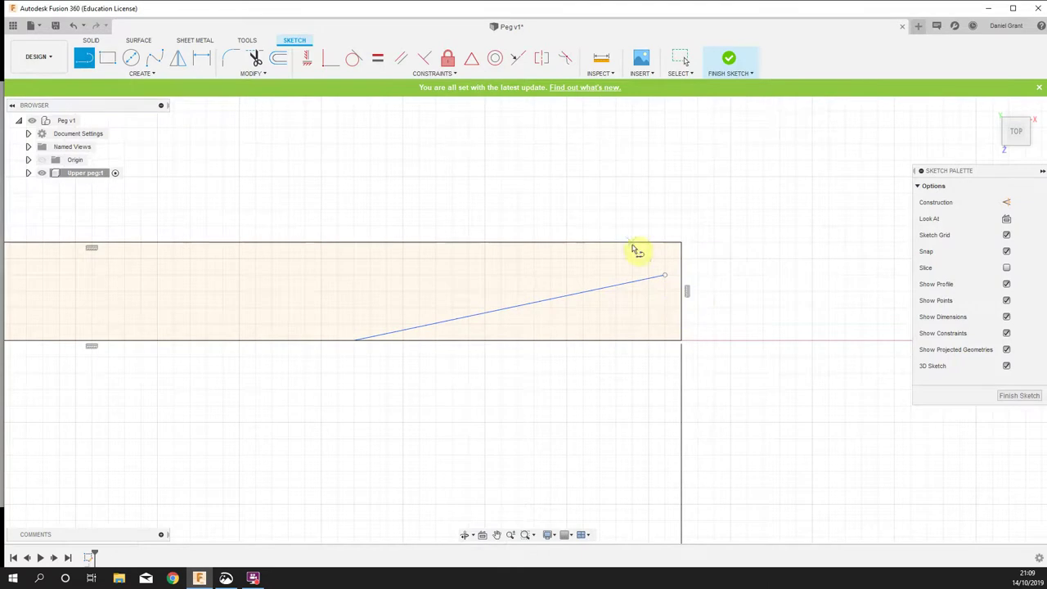
pyautogui.scroll(3, 717, 271)
pyautogui.scroll(-2, 642, 279)
pyautogui.moveTo(668, 296); pyautogui.dragTo(714, 290, button='middle')
pyautogui.click(690, 272)
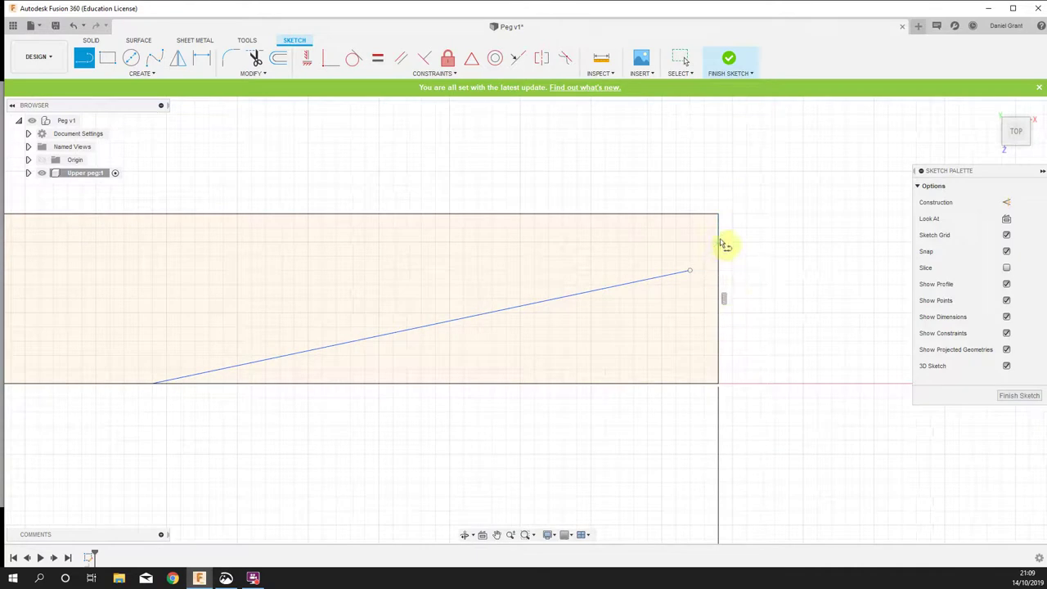
# Make the taper line's upper endpoint coincident with the strip's right edge, sliding it up the edge
pyautogui.click(330, 59)
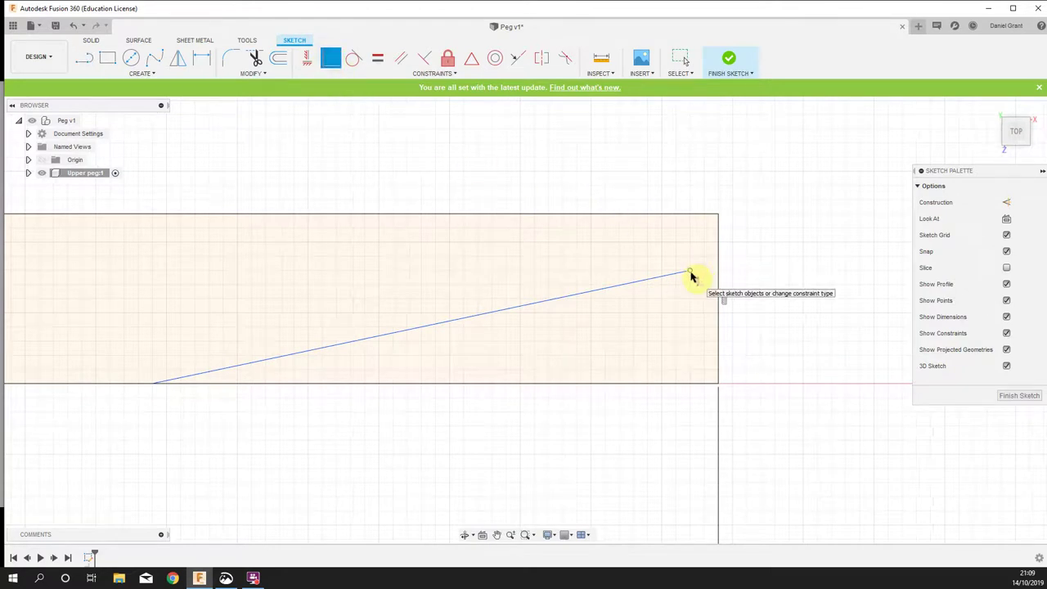
pyautogui.click(690, 273)
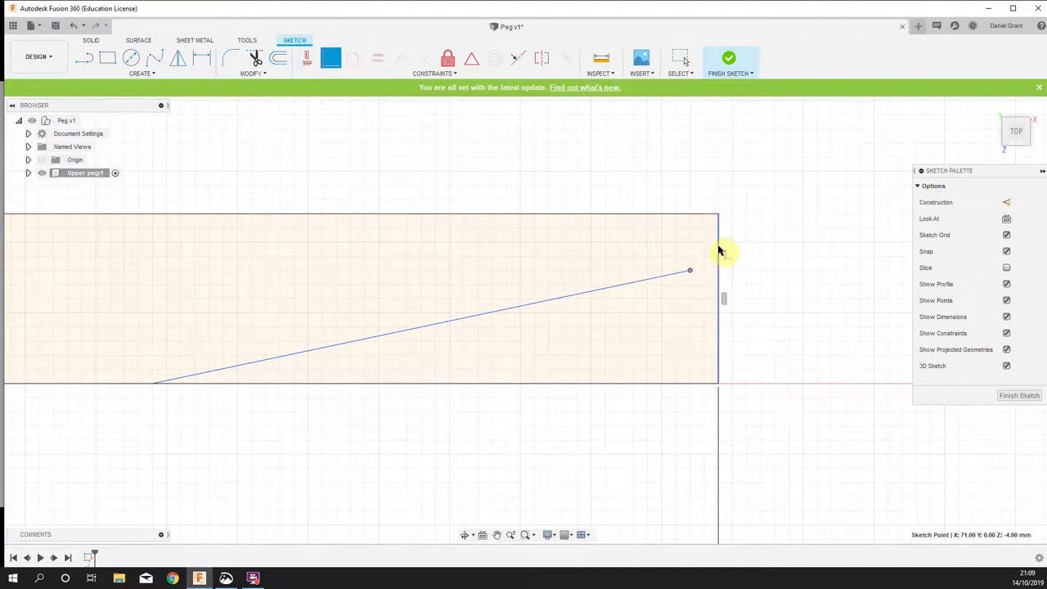
pyautogui.click(718, 251)
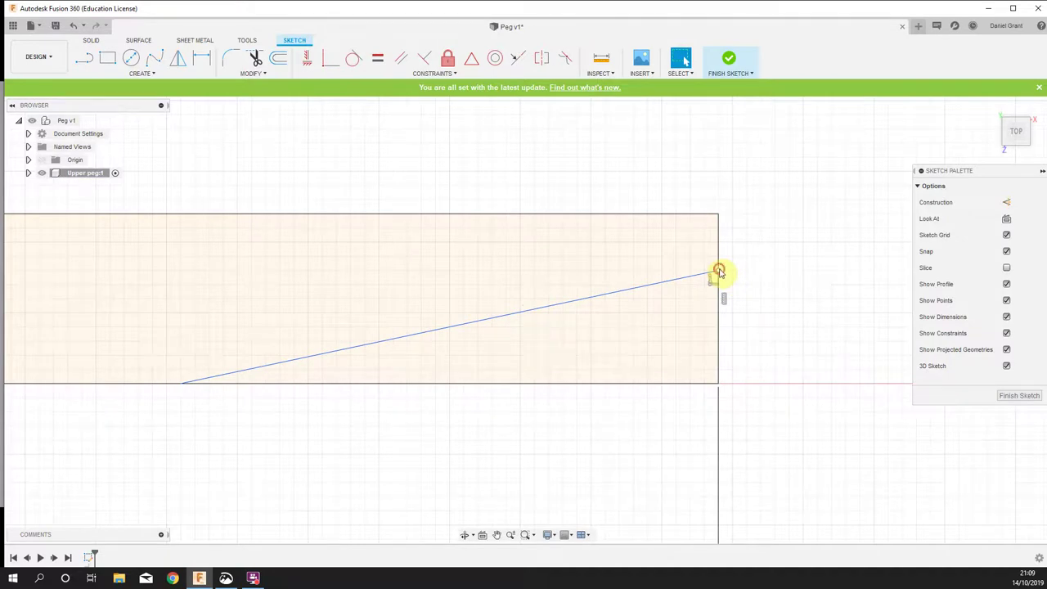
pyautogui.click(213, 377)
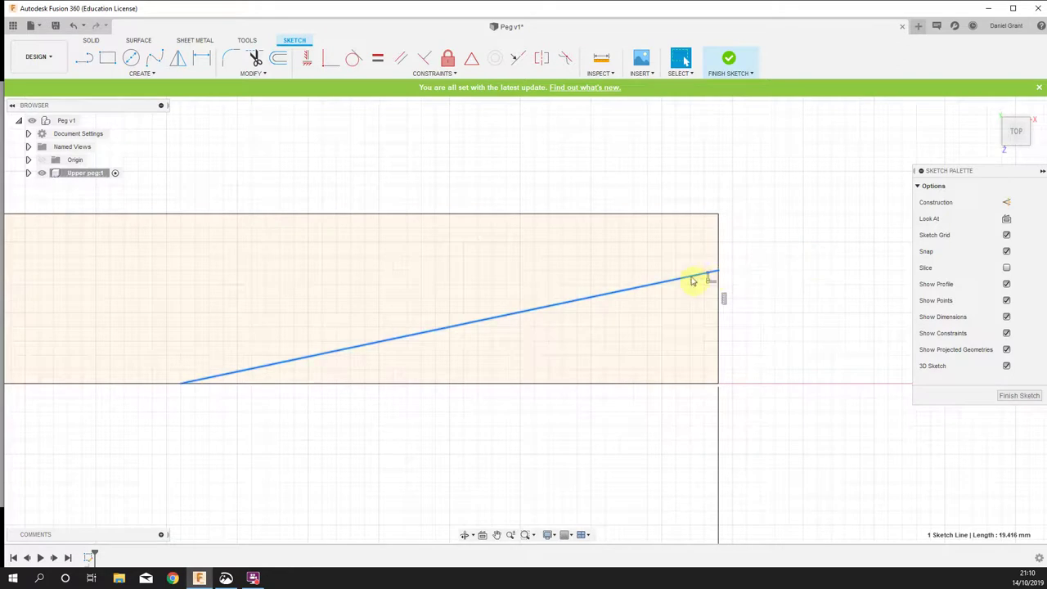
pyautogui.moveTo(718, 276)
pyautogui.mouseDown()
pyautogui.moveTo(719, 318)
pyautogui.moveTo(731, 197)
pyautogui.moveTo(729, 219)
pyautogui.mouseUp()
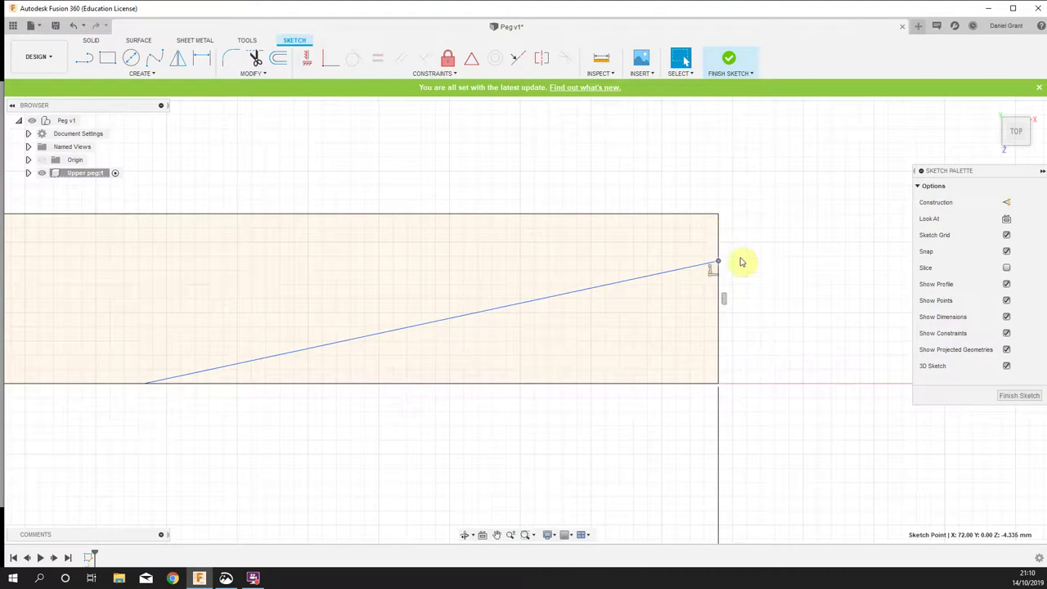
pyautogui.click(799, 224)
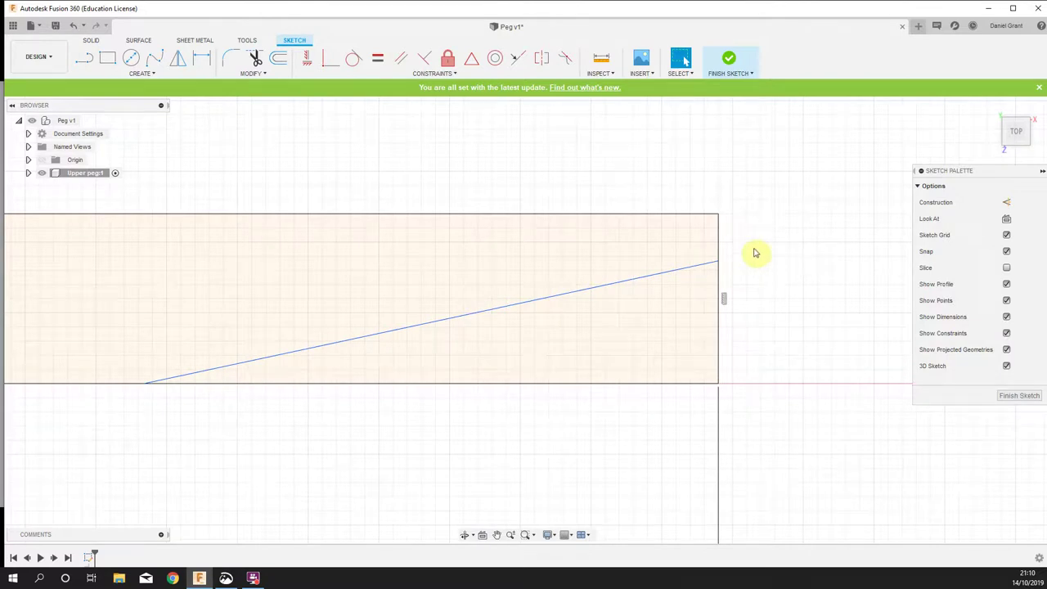
# Dimension the taper line's upper end 2 mm below the rectangle's top-right corner
pyautogui.press('d')
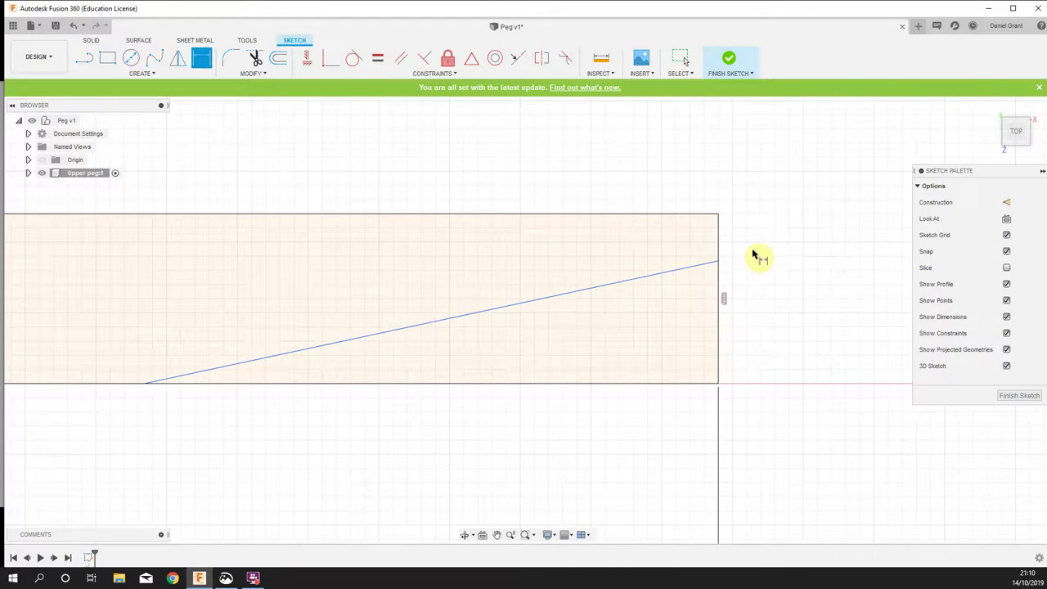
pyautogui.click(718, 214)
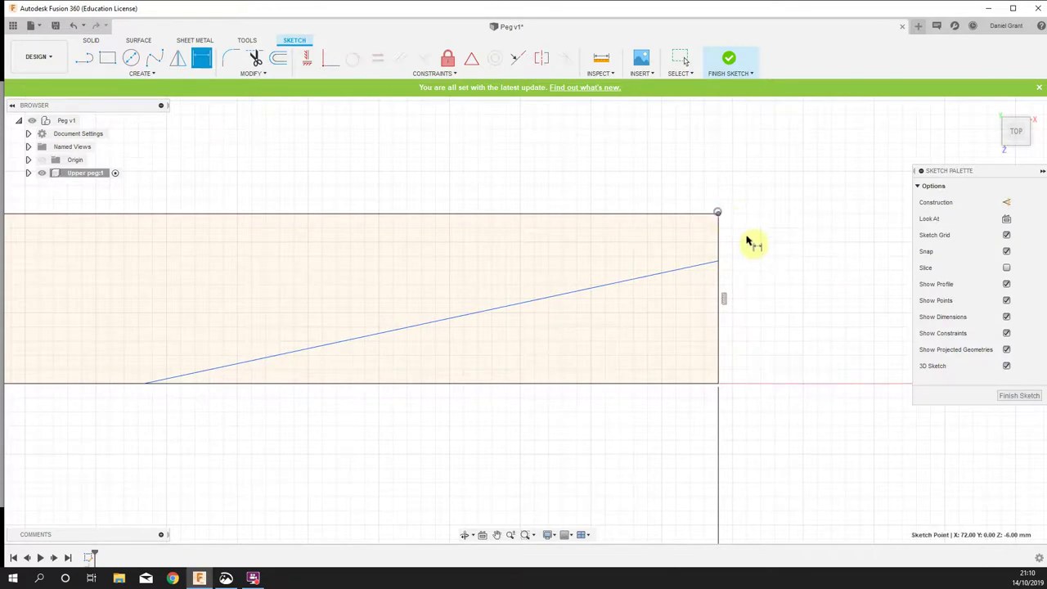
pyautogui.click(718, 264)
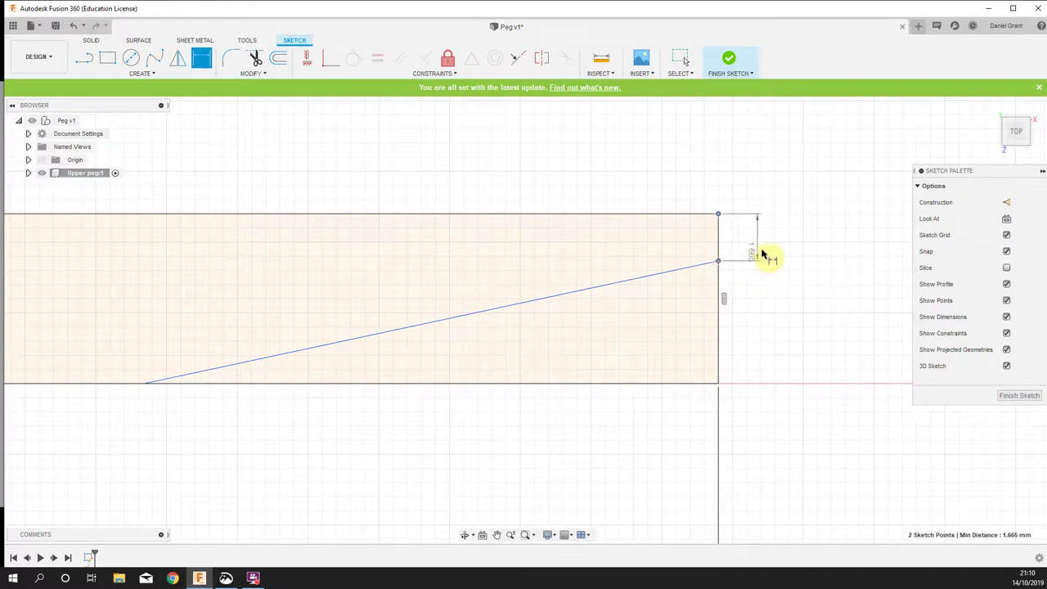
pyautogui.click(777, 236)
pyautogui.write('2')
pyautogui.press('Return')
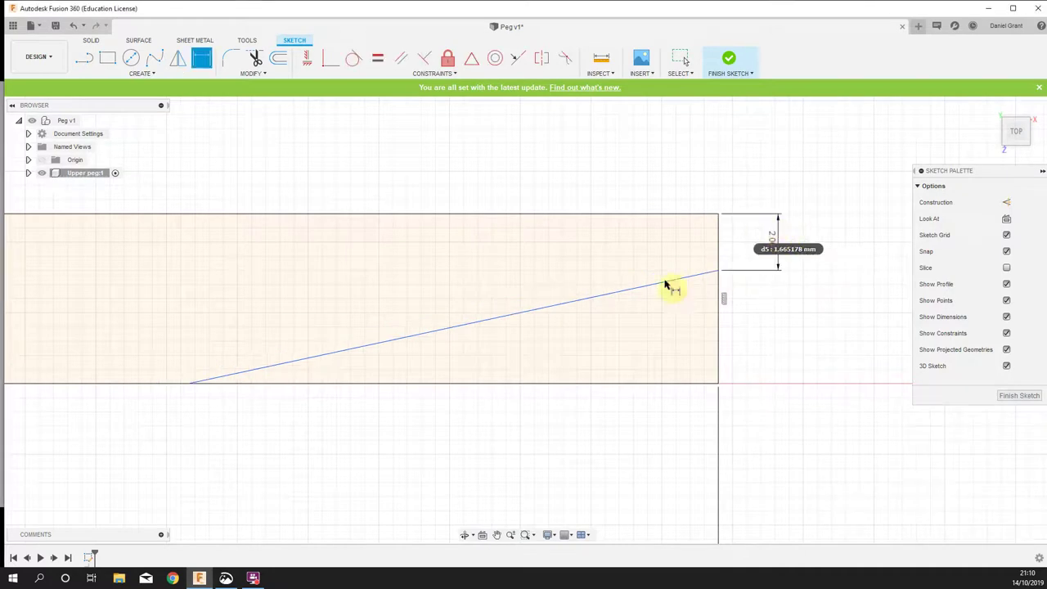
# Dimension the taper line's lower end 26 mm from the rectangle's lower-right corner
pyautogui.click(191, 385)
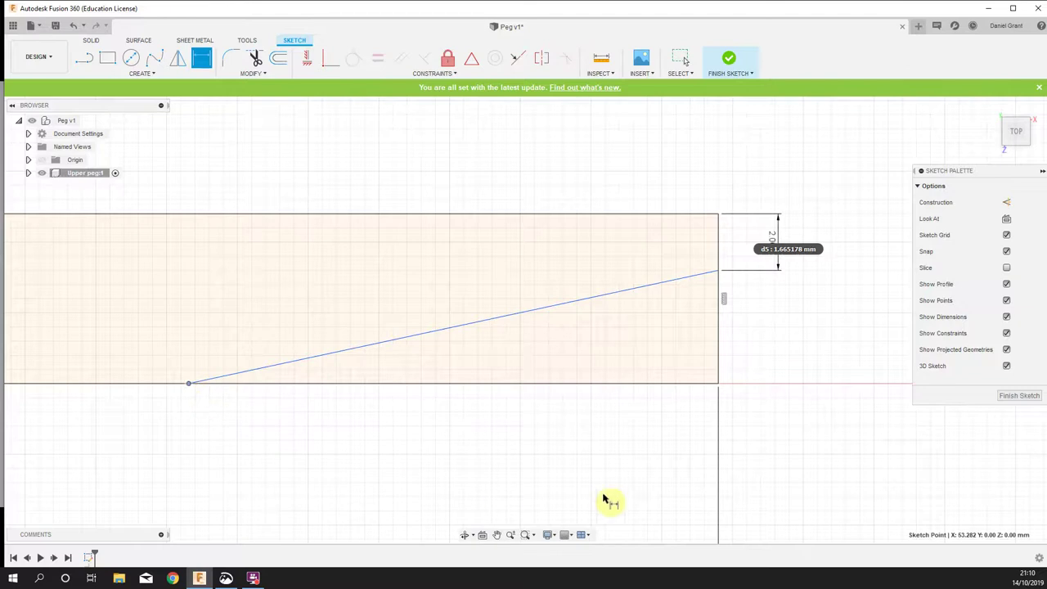
pyautogui.click(720, 385)
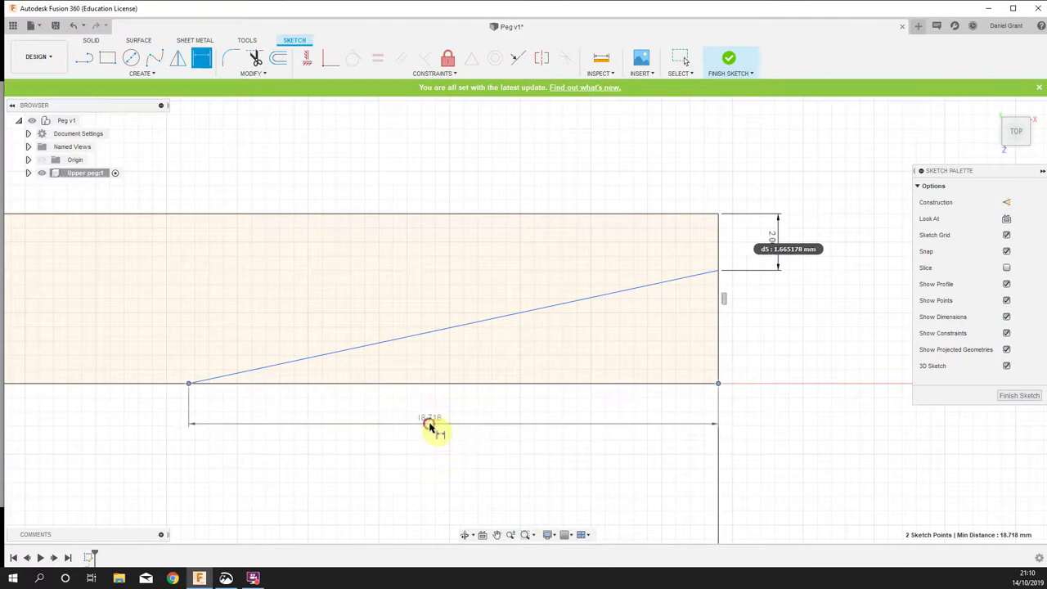
pyautogui.click(430, 426)
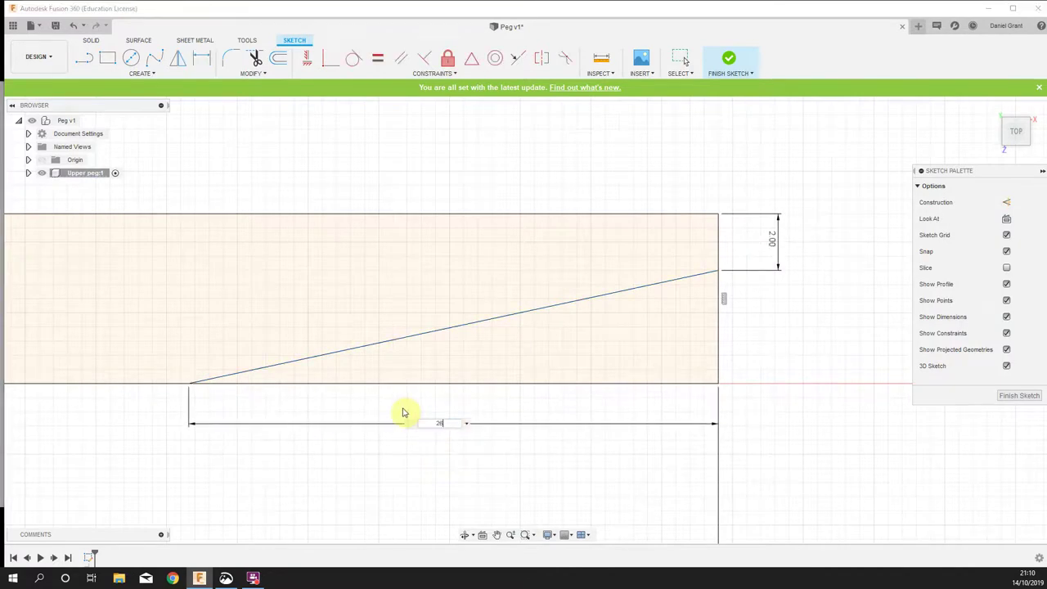
pyautogui.press('Return')
pyautogui.scroll(-2, 428, 357)
pyautogui.moveTo(427, 400)
pyautogui.mouseDown(button='middle')
pyautogui.moveTo(388, 427)
pyautogui.moveTo(479, 411)
pyautogui.mouseUp(button='middle')
pyautogui.moveTo(388, 434); pyautogui.dragTo(511, 429, button='middle')
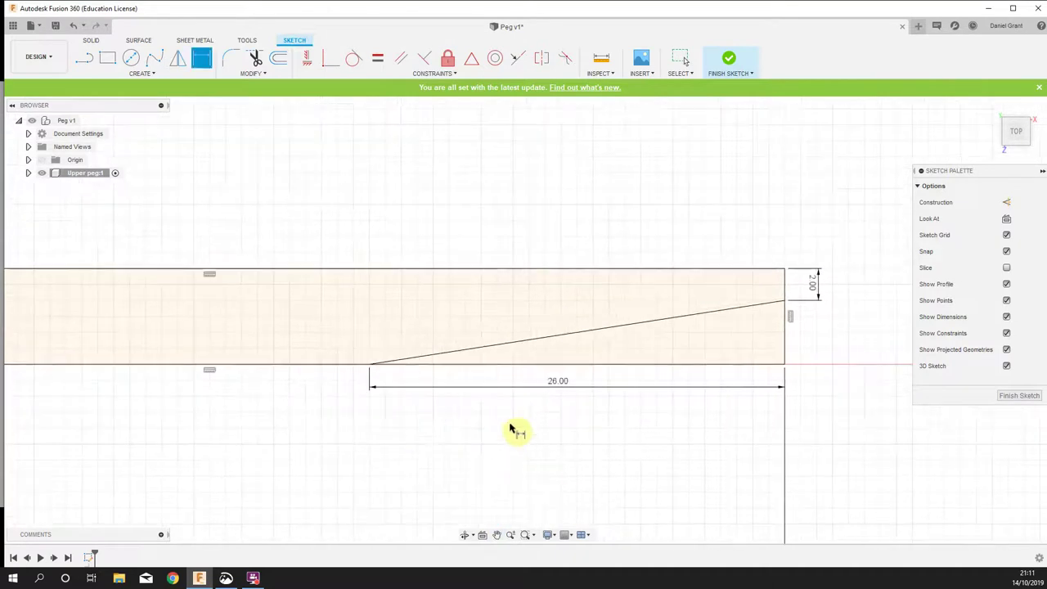
pyautogui.moveTo(346, 451); pyautogui.dragTo(605, 477, button='middle')
pyautogui.scroll(-1, 604, 469)
pyautogui.scroll(-2, 563, 444)
pyautogui.press('Escape')
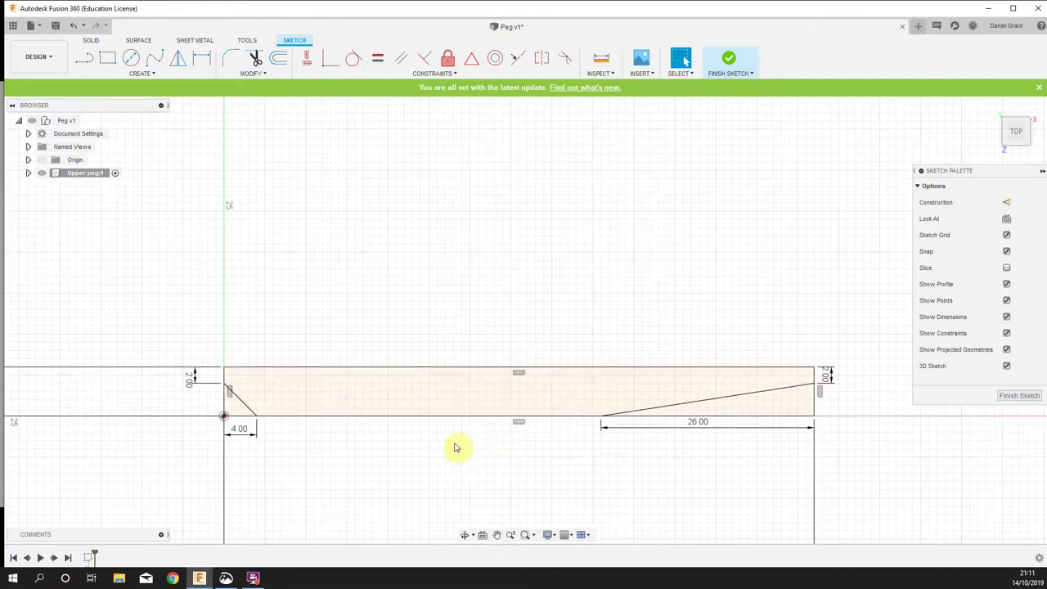
# Draw a dashed construction line diagonally across the strip, from the bottom edge toward the top
pyautogui.scroll(2, 458, 447)
pyautogui.scroll(1, 474, 446)
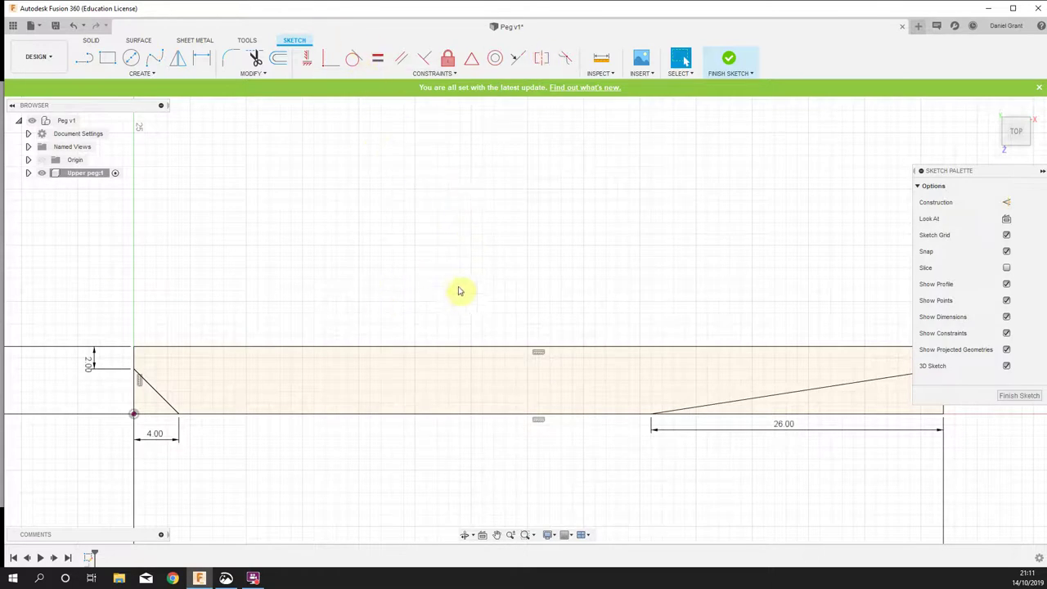
pyautogui.press('l')
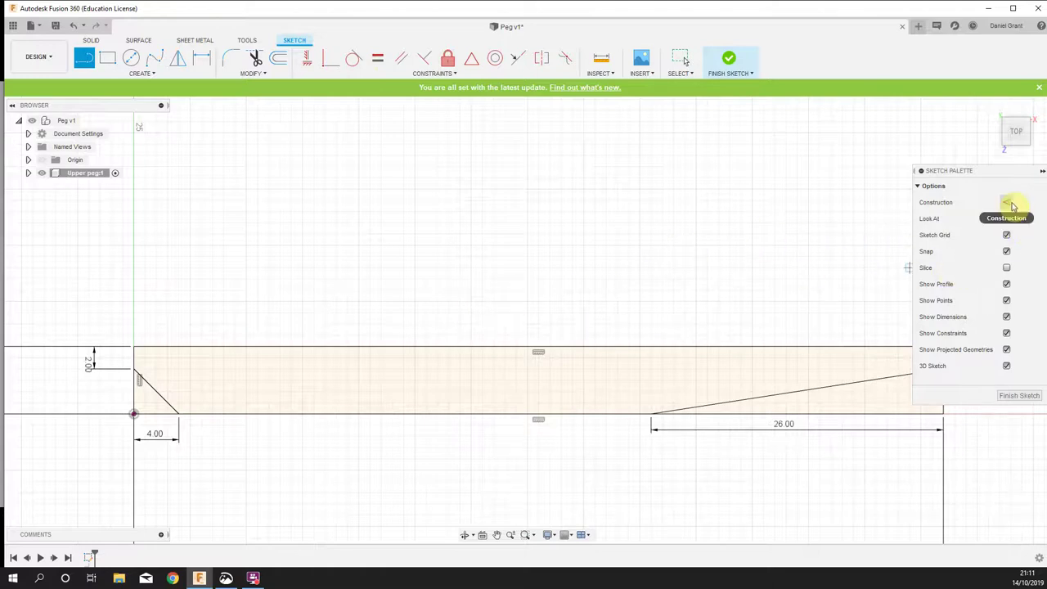
pyautogui.click(1007, 203)
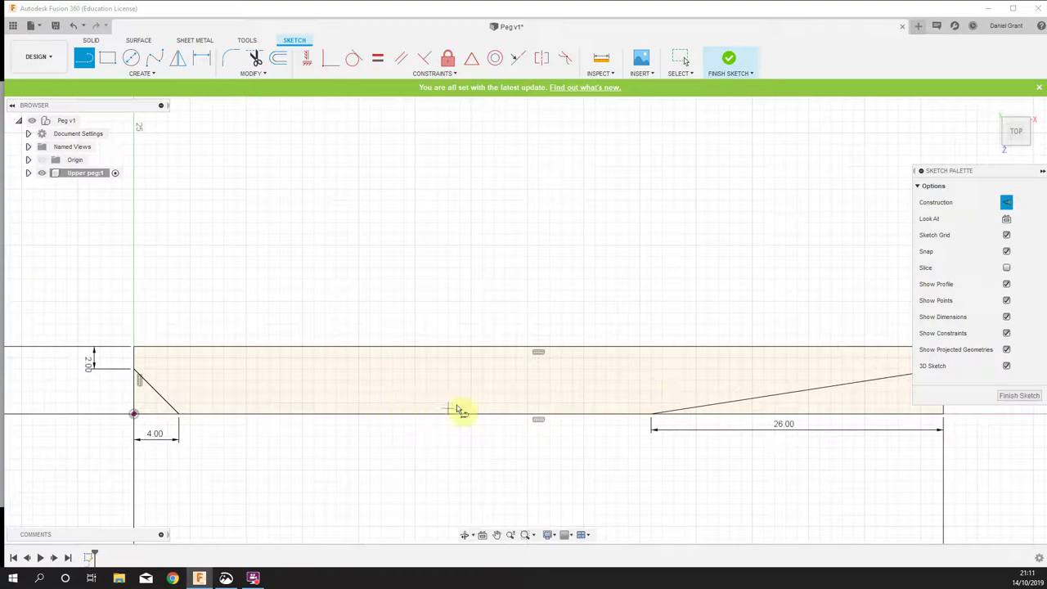
pyautogui.click(537, 414)
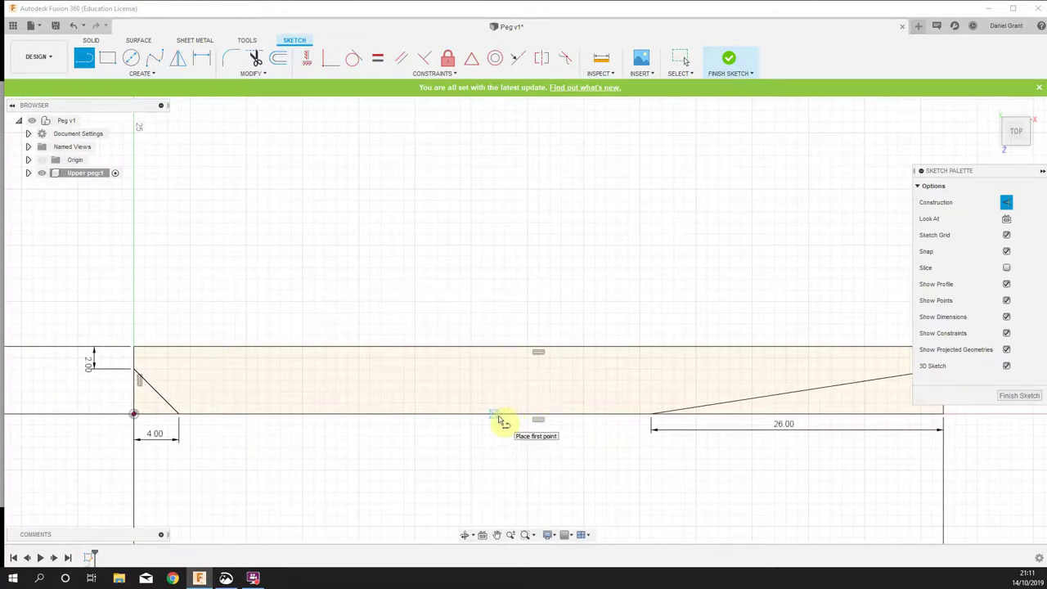
pyautogui.click(494, 414)
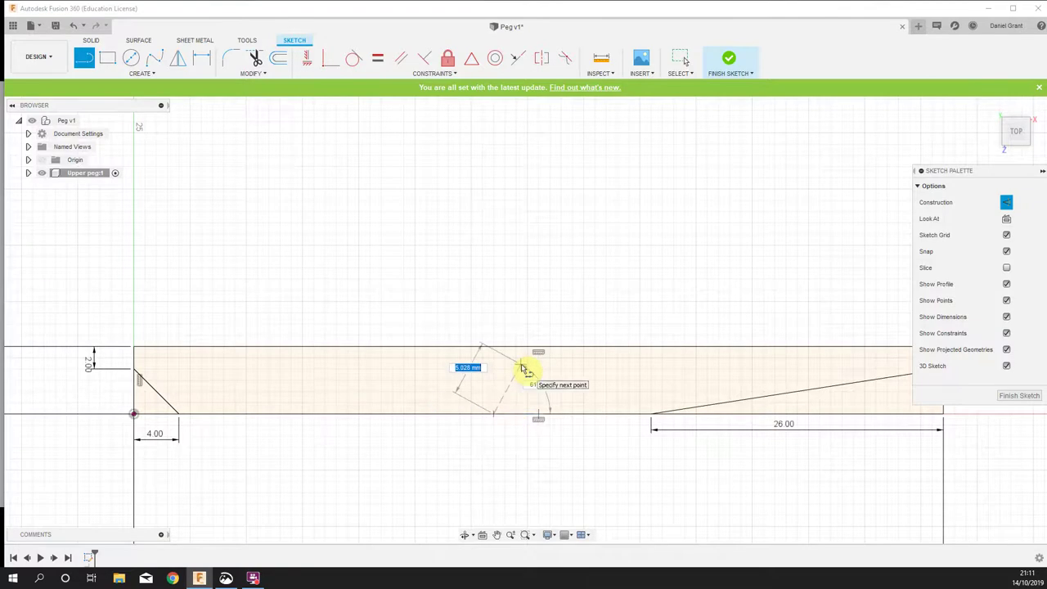
pyautogui.scroll(3, 523, 364)
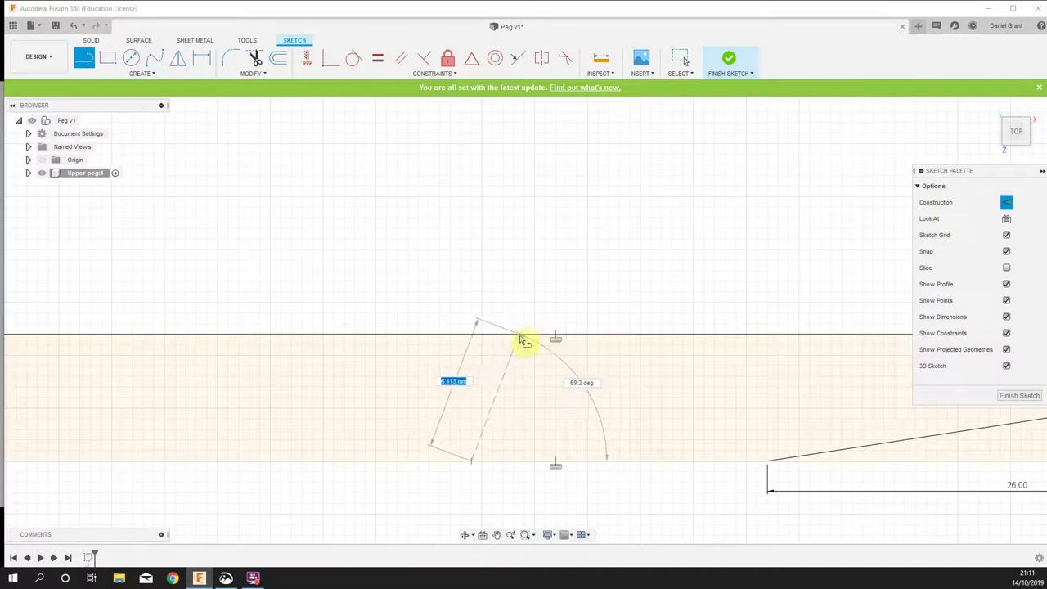
pyautogui.press('Escape')
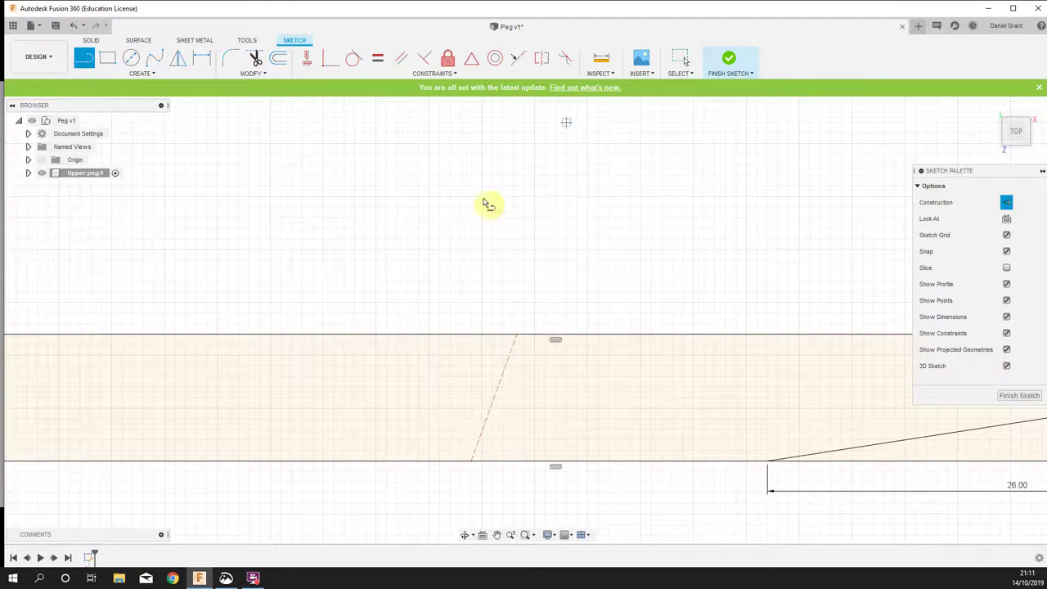
pyautogui.press('Escape')
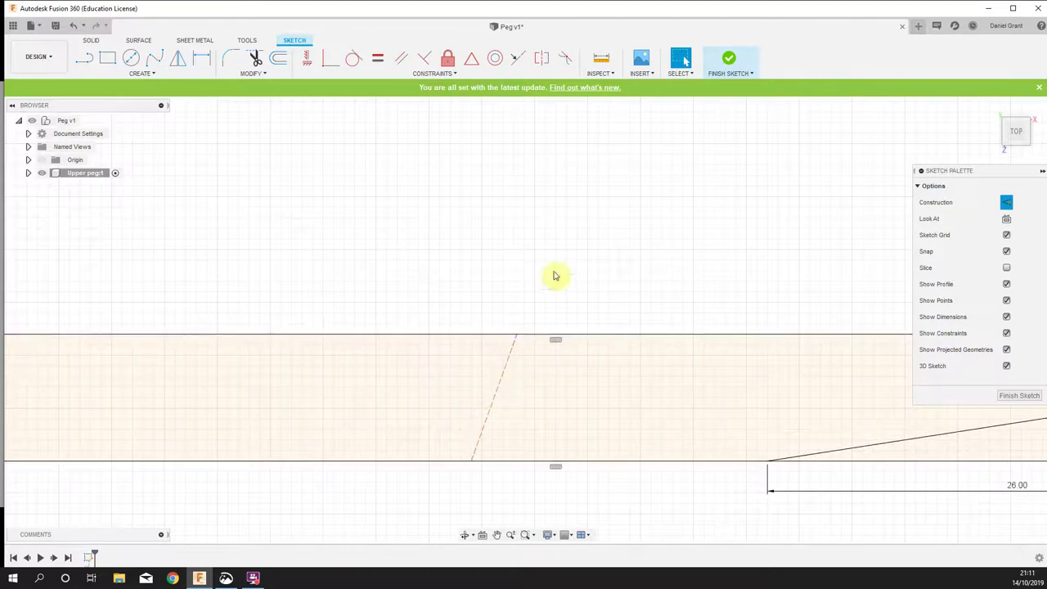
# Constrain the dashed construction line perpendicular to the strip's top edge
pyautogui.click(425, 60)
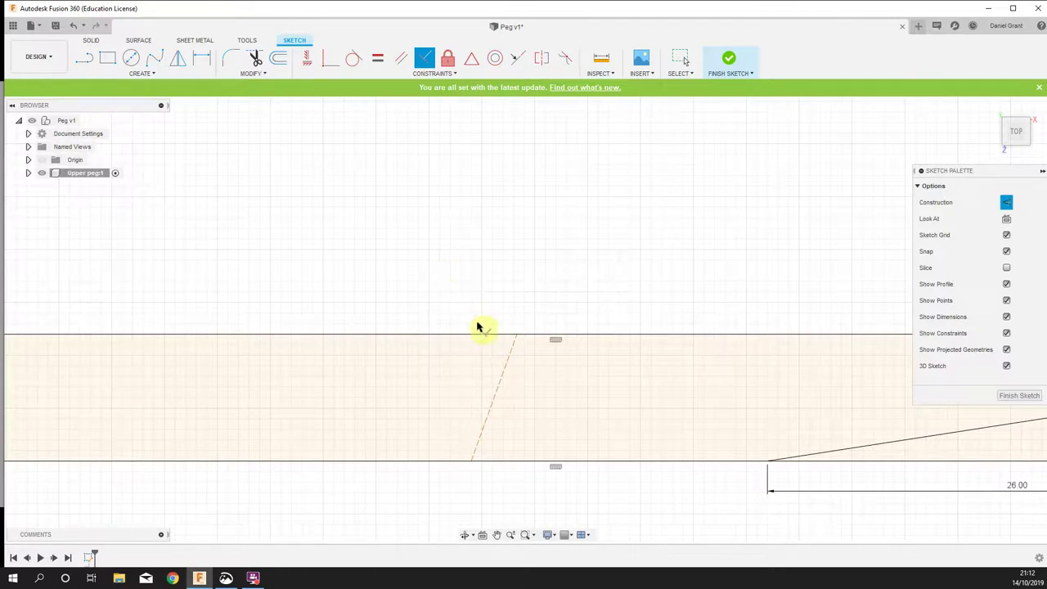
pyautogui.click(471, 335)
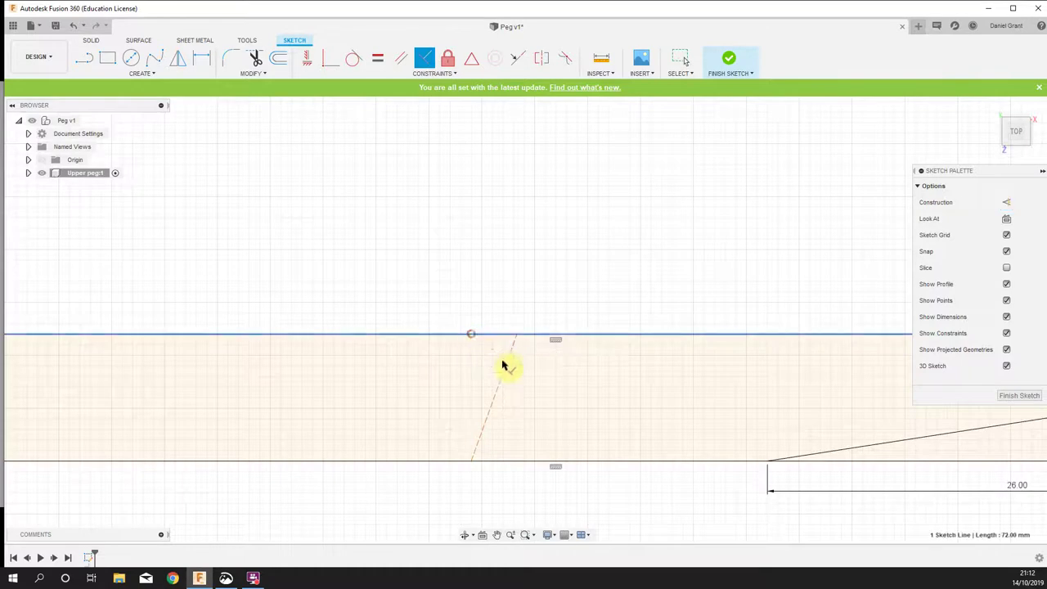
pyautogui.click(507, 370)
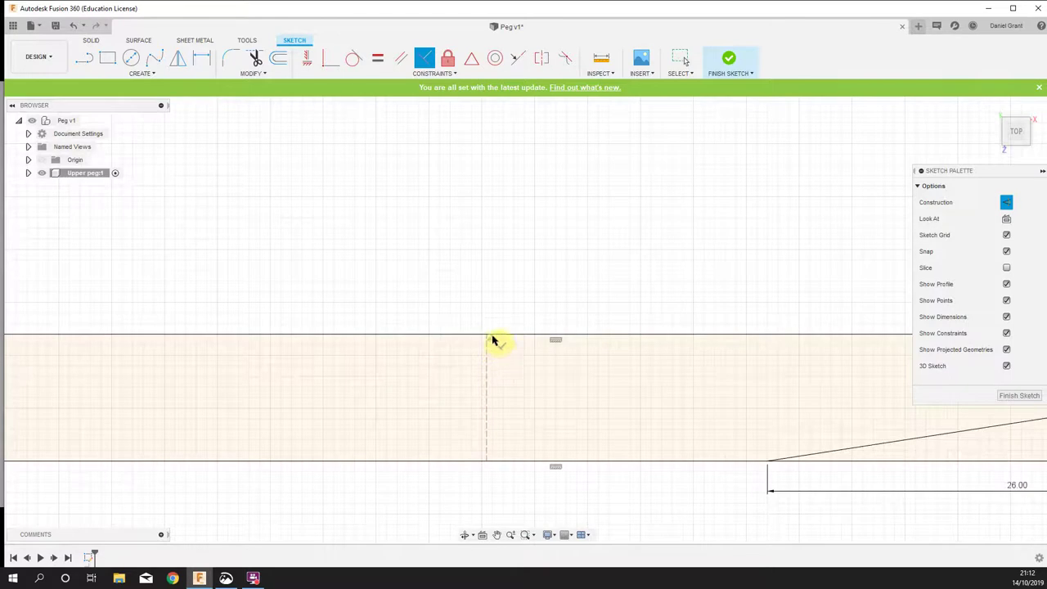
pyautogui.click(492, 340)
pyautogui.press('Escape')
pyautogui.press('Escape')
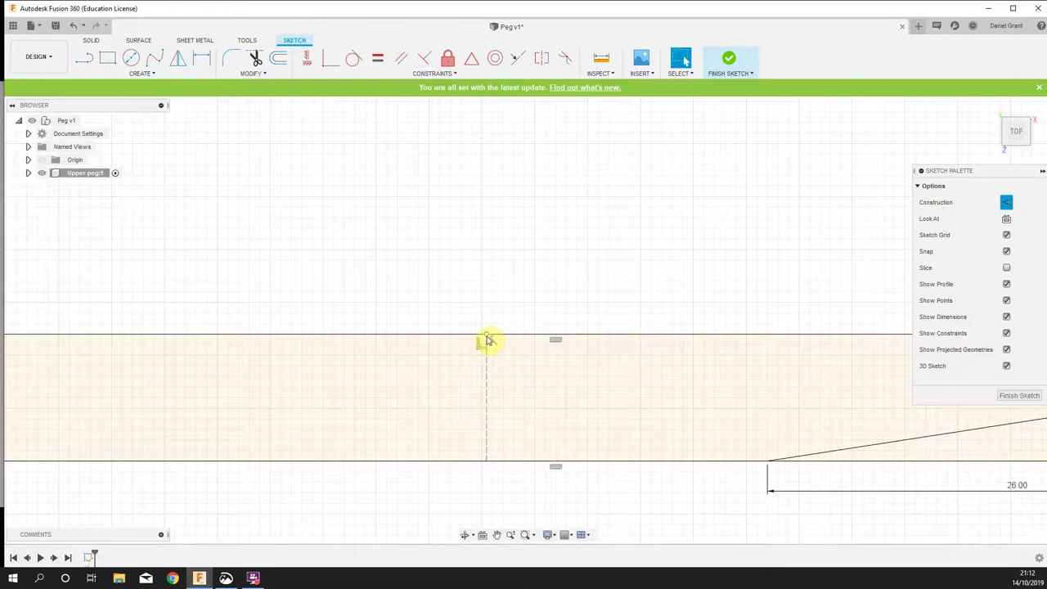
# Move the dashed construction line slightly left and bring the strip's left end into view
pyautogui.click(486, 464)
pyautogui.click(484, 433)
pyautogui.moveTo(488, 416); pyautogui.dragTo(458, 405)
pyautogui.scroll(-4, 540, 233)
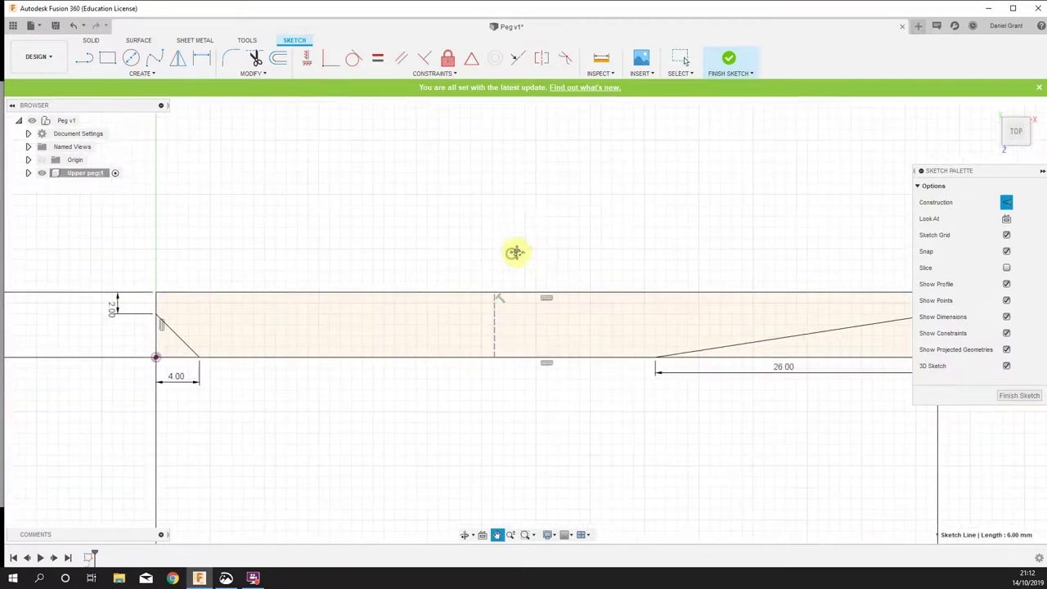
pyautogui.moveTo(352, 404); pyautogui.dragTo(391, 399, button='middle')
pyautogui.scroll(1, 401, 380)
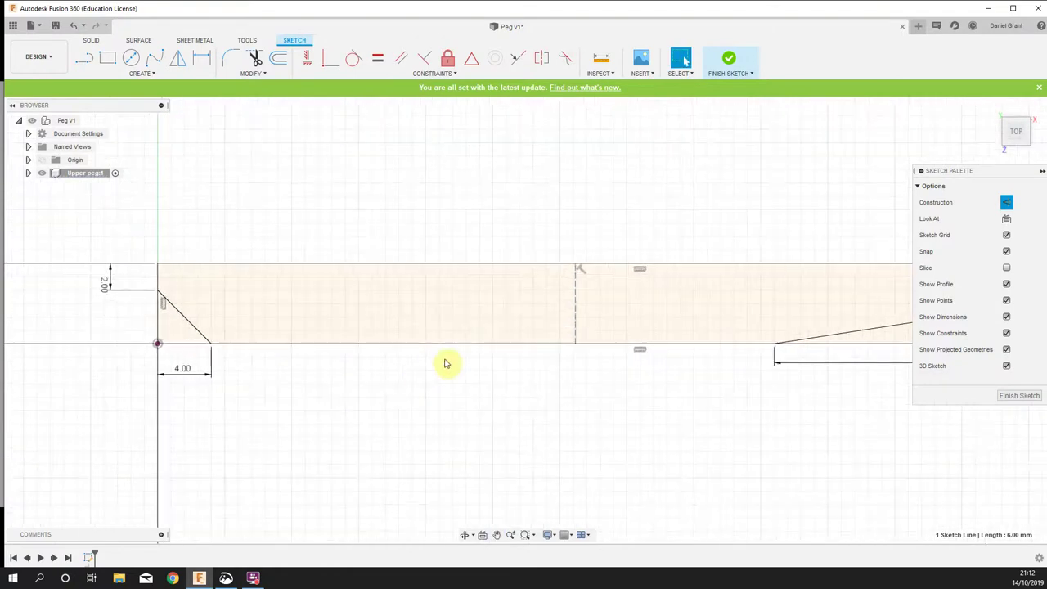
# Dimension the dashed line 32 mm from the sketch origin
pyautogui.press('d')
pyautogui.press('Escape')
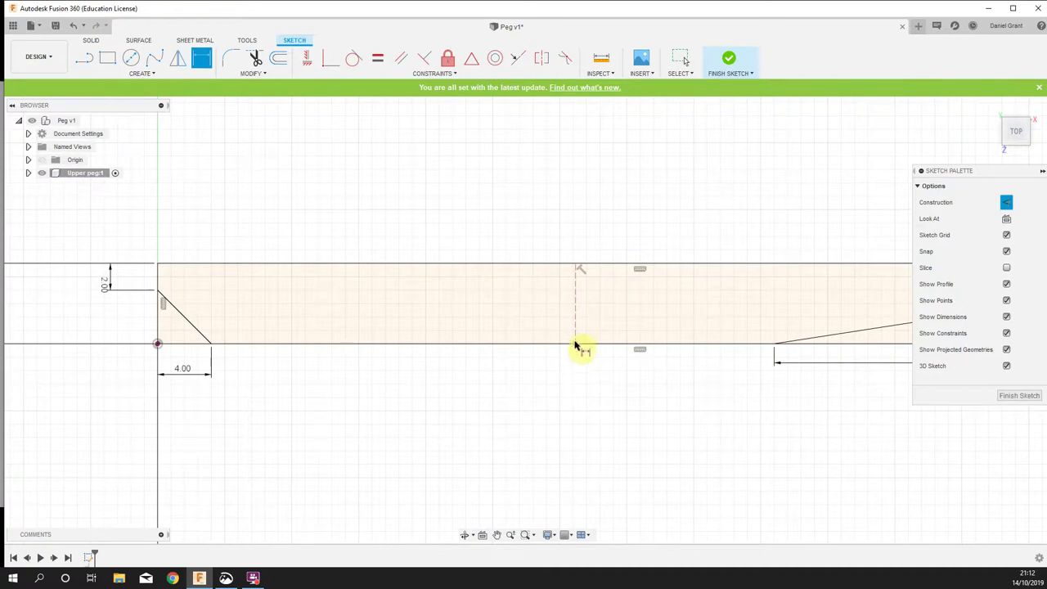
pyautogui.click(576, 345)
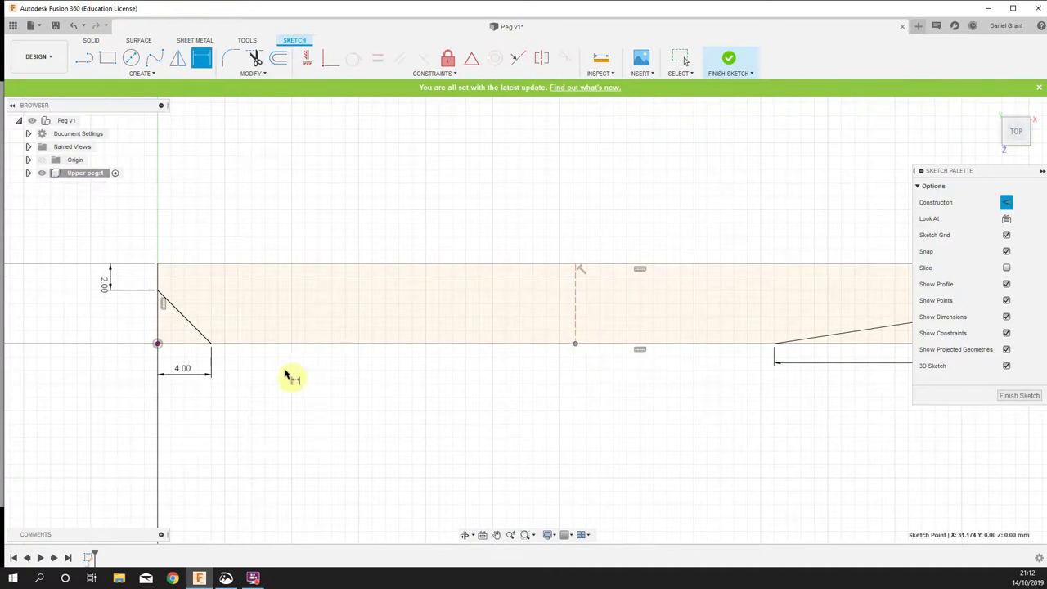
pyautogui.click(166, 349)
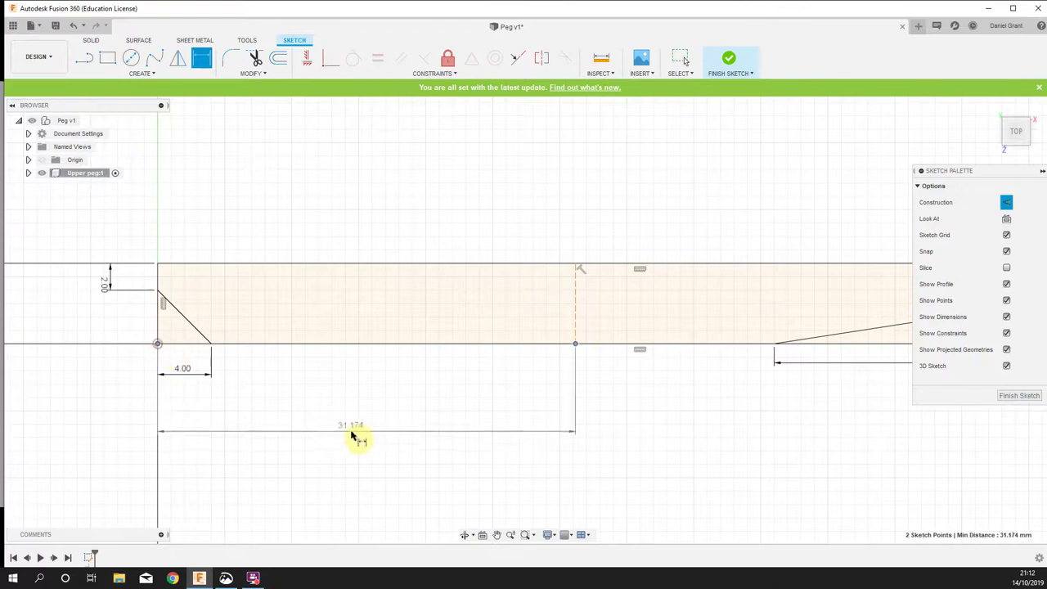
pyautogui.click(343, 427)
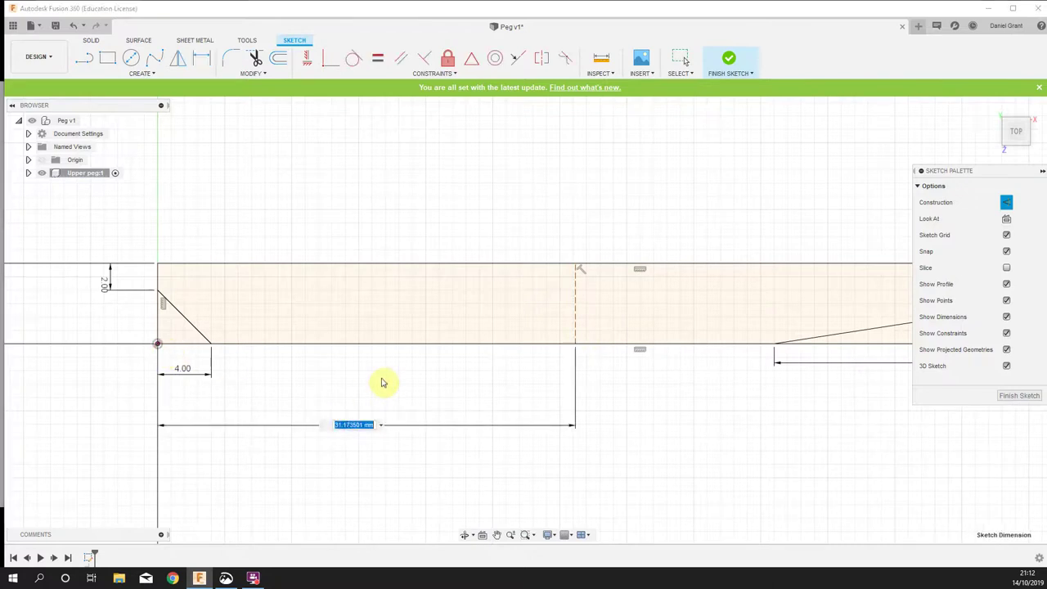
pyautogui.write('32')
pyautogui.press('Return')
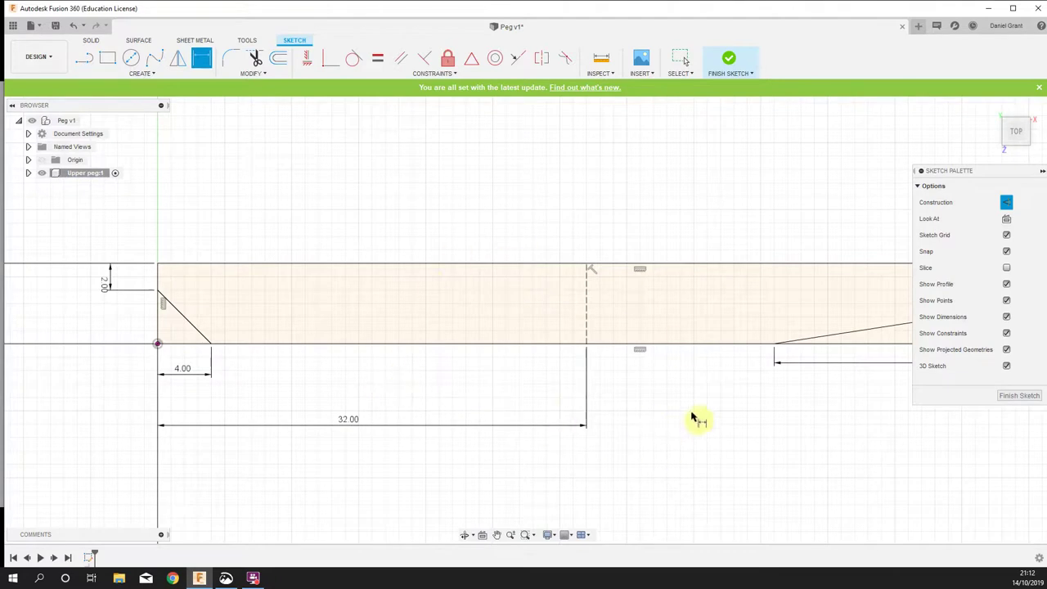
pyautogui.scroll(1, 493, 380)
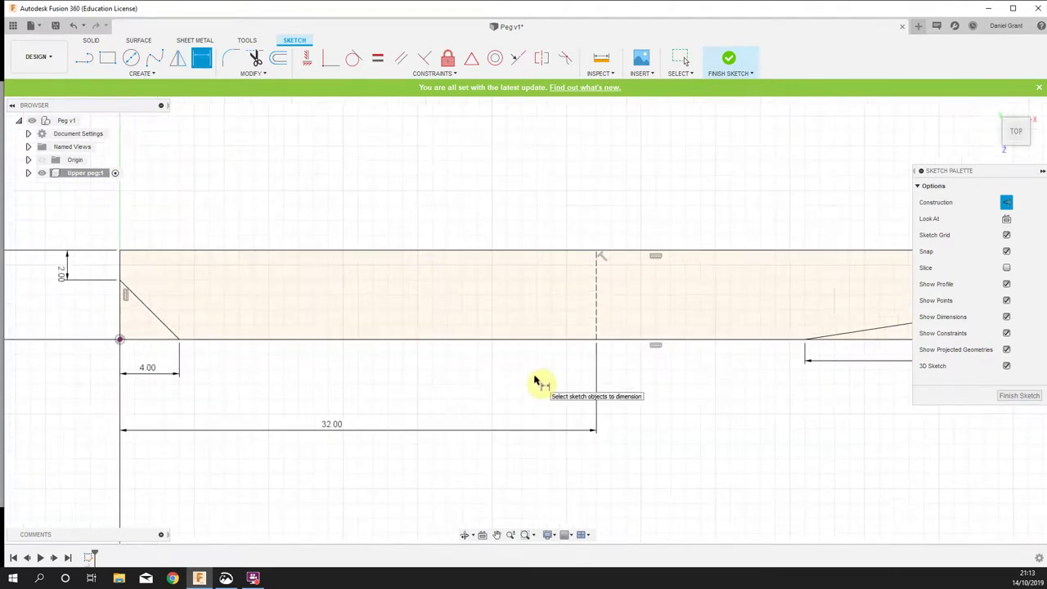
# Draw a 9 mm diameter circle centred below the strip's bottom edge
pyautogui.press('c')
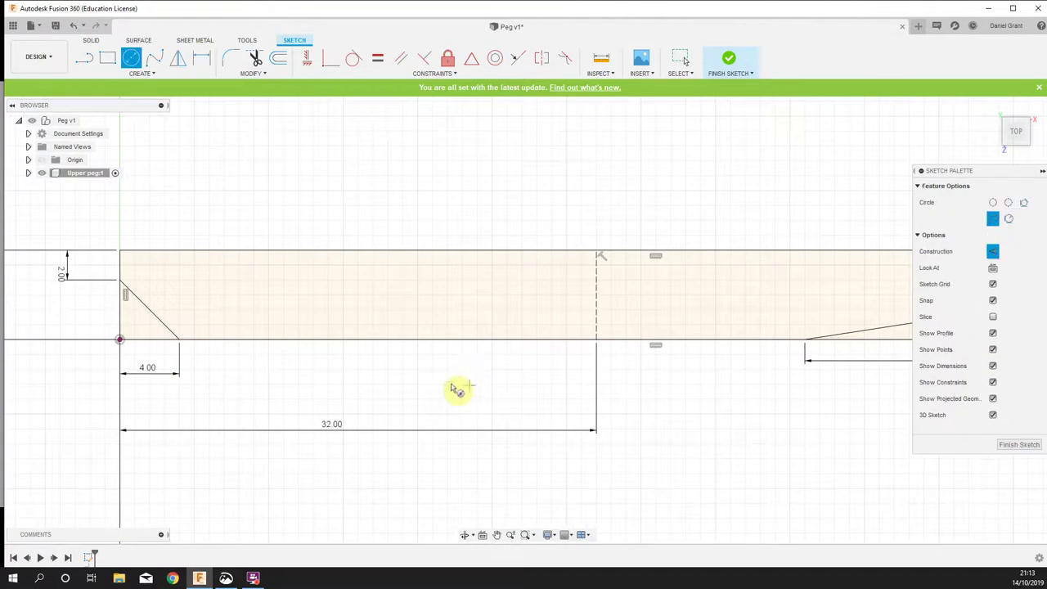
pyautogui.click(439, 396)
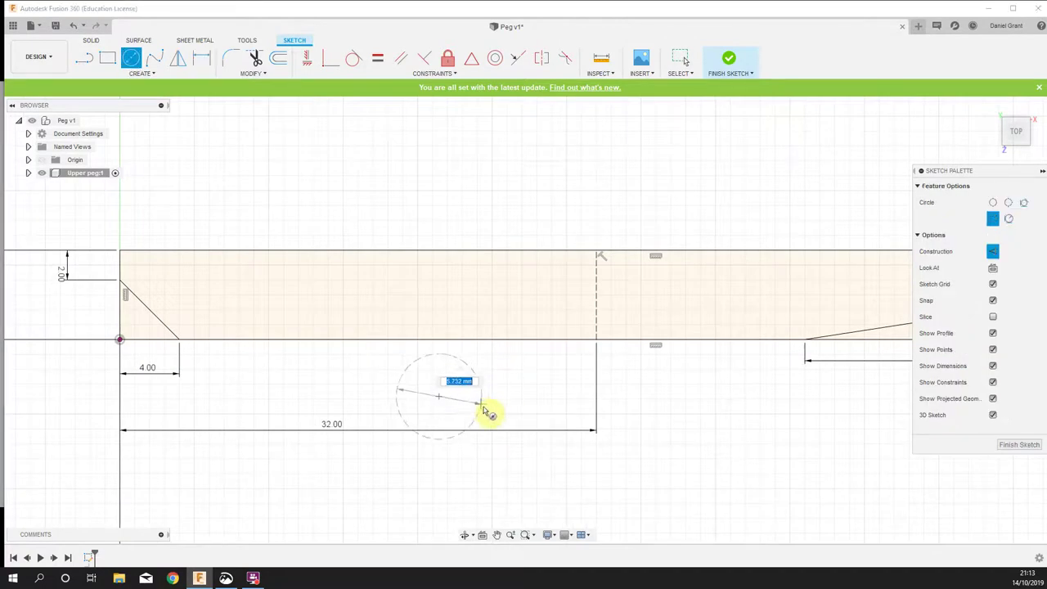
pyautogui.write('9')
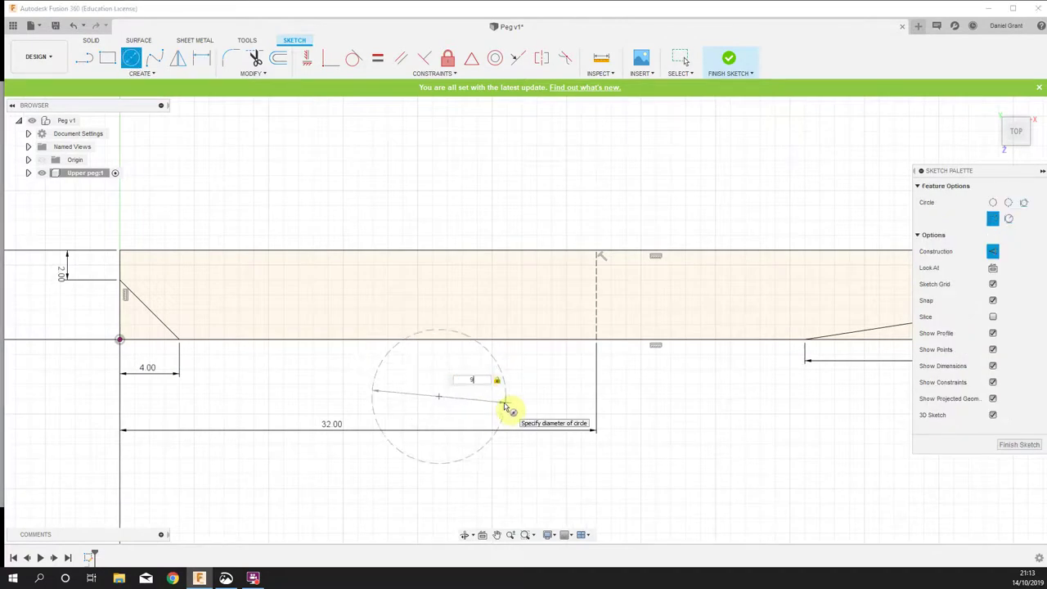
pyautogui.press('Return')
pyautogui.press('Escape')
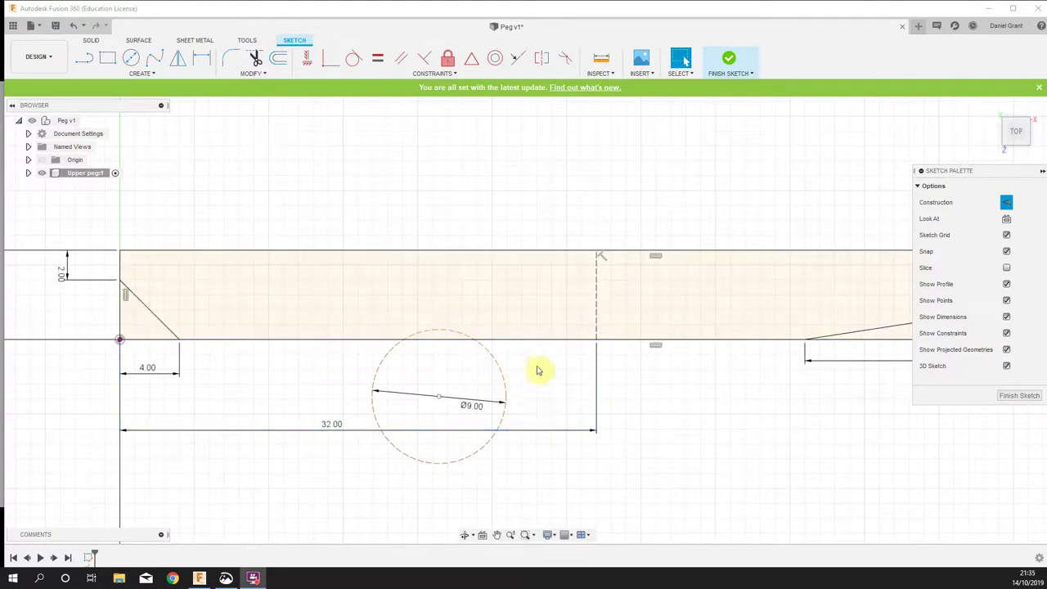
# Convert the 9 mm circle from construction to normal geometry
pyautogui.click(503, 370)
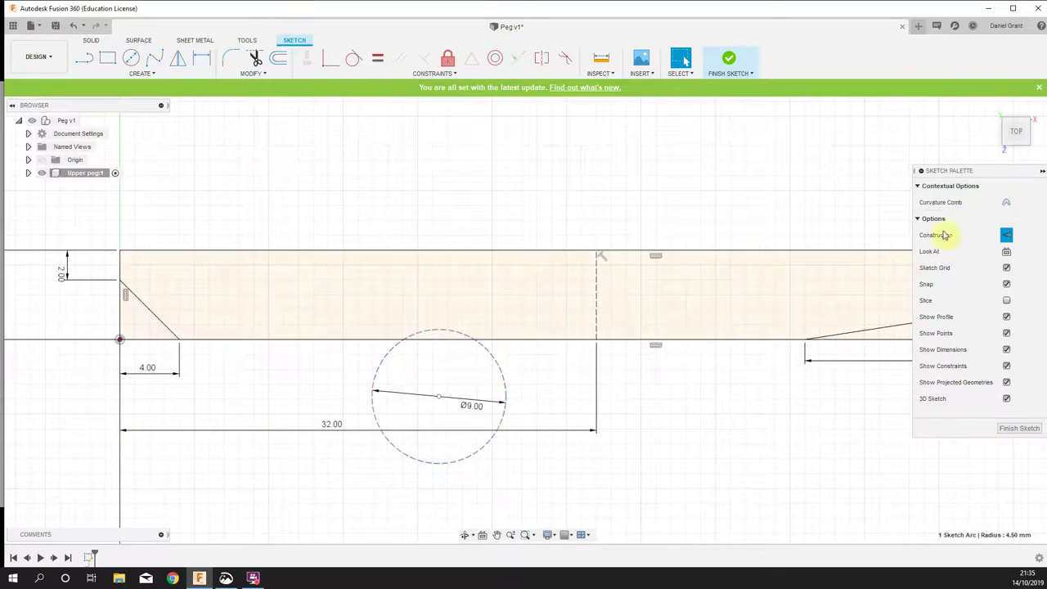
pyautogui.click(1006, 236)
pyautogui.click(855, 435)
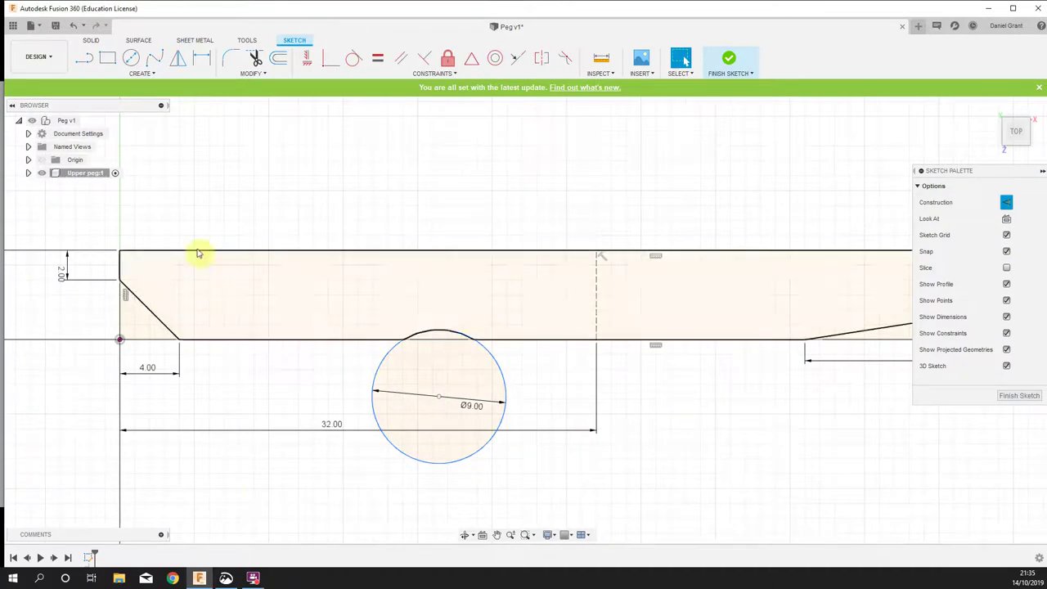
pyautogui.press('c')
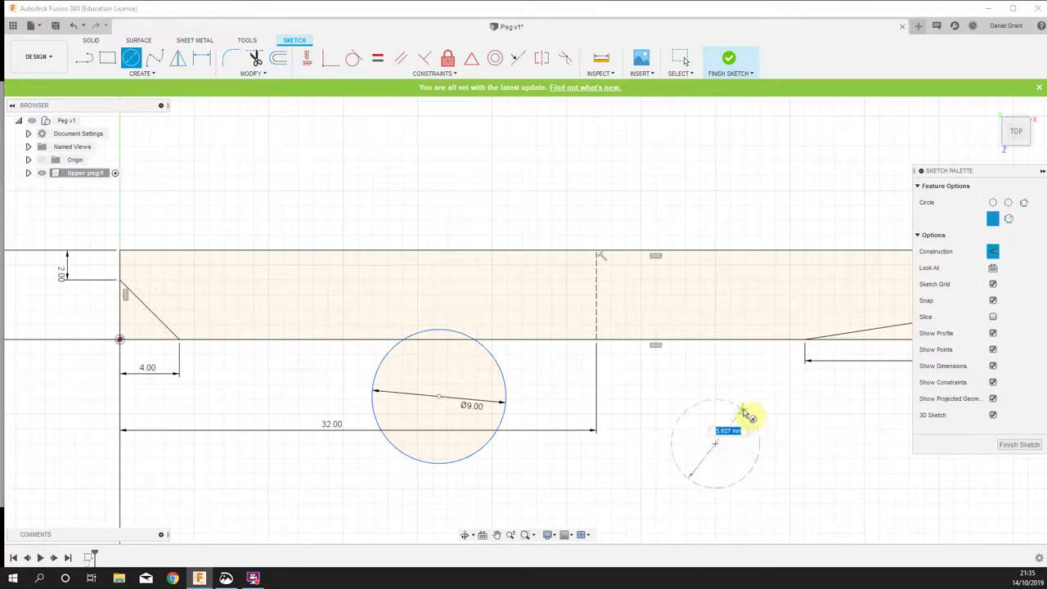
# With Construction off, place a smaller circle below the strip, right of the 9 mm circle
pyautogui.click(994, 251)
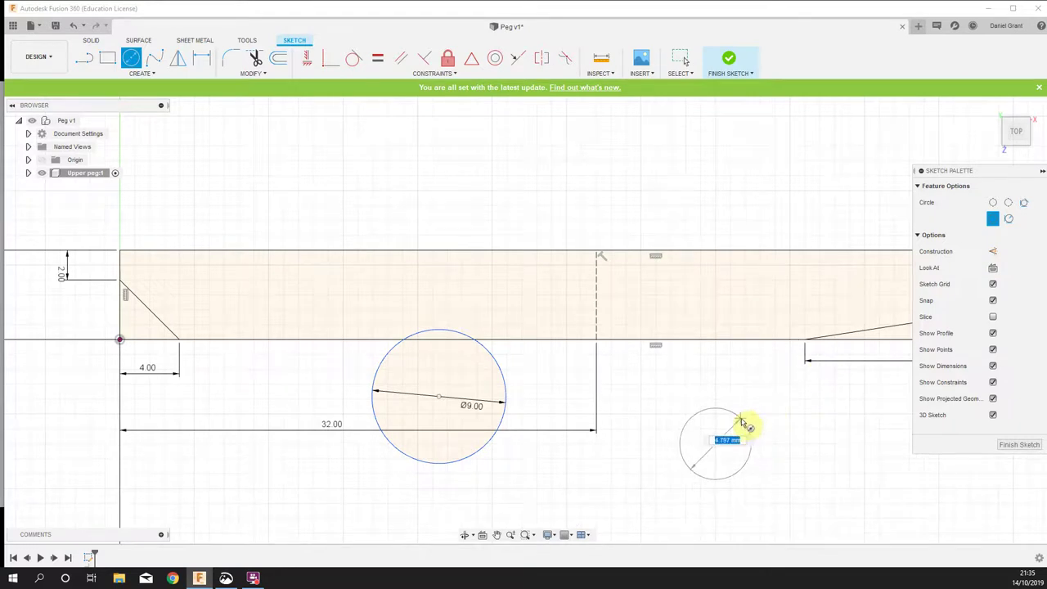
pyautogui.click(740, 422)
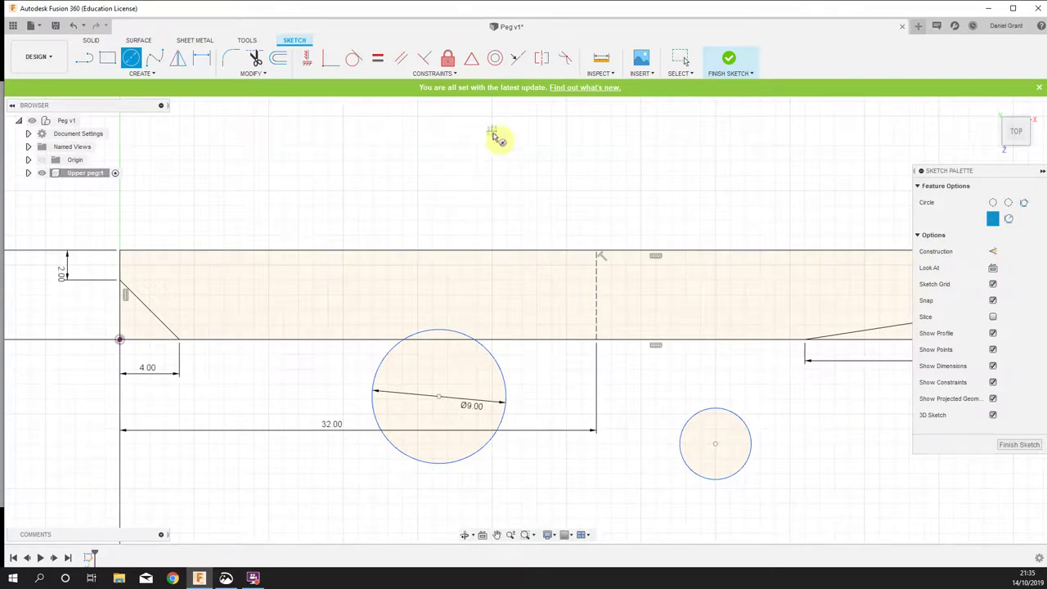
pyautogui.press('Escape')
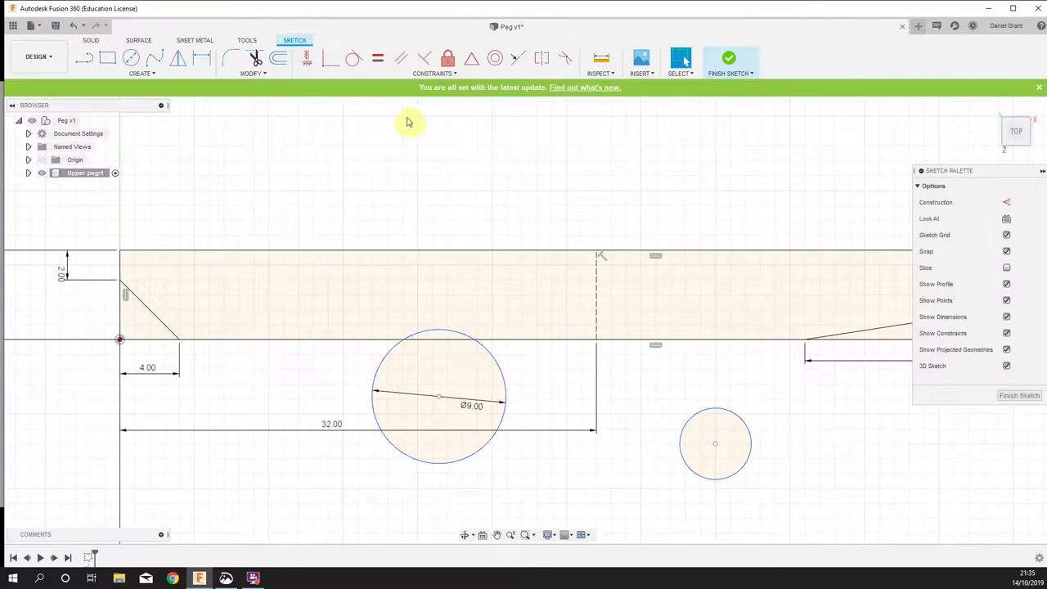
# Apply an Equal constraint between the 9 mm circle and the small right circle
pyautogui.click(377, 59)
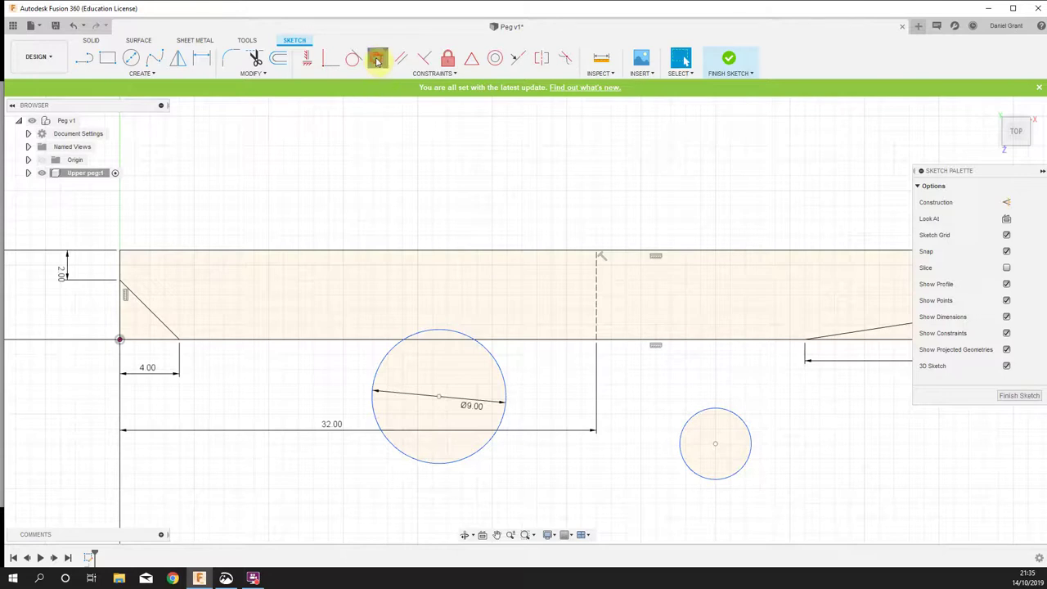
pyautogui.click(504, 378)
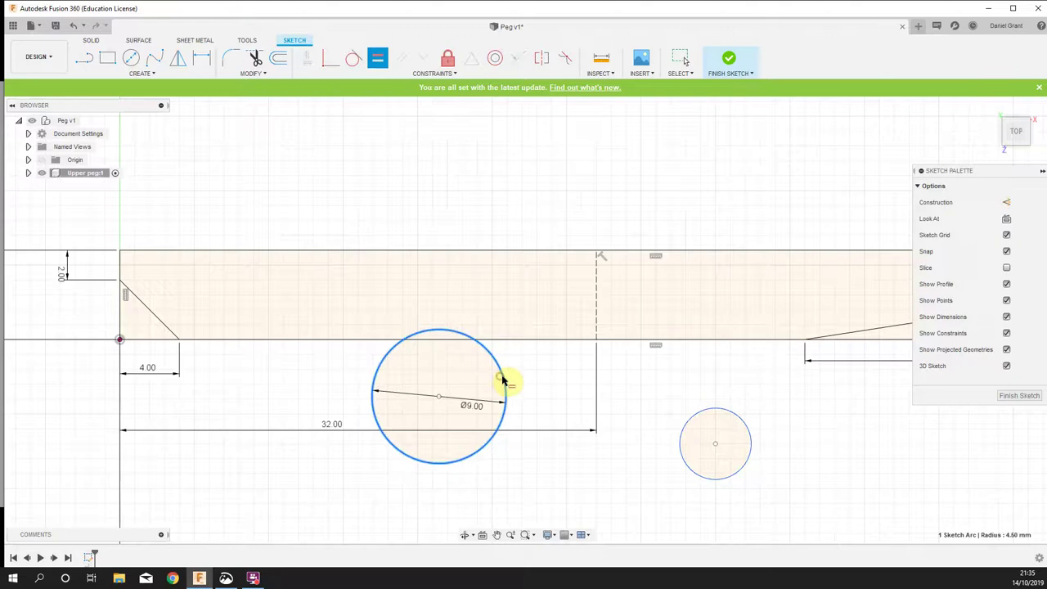
pyautogui.click(691, 422)
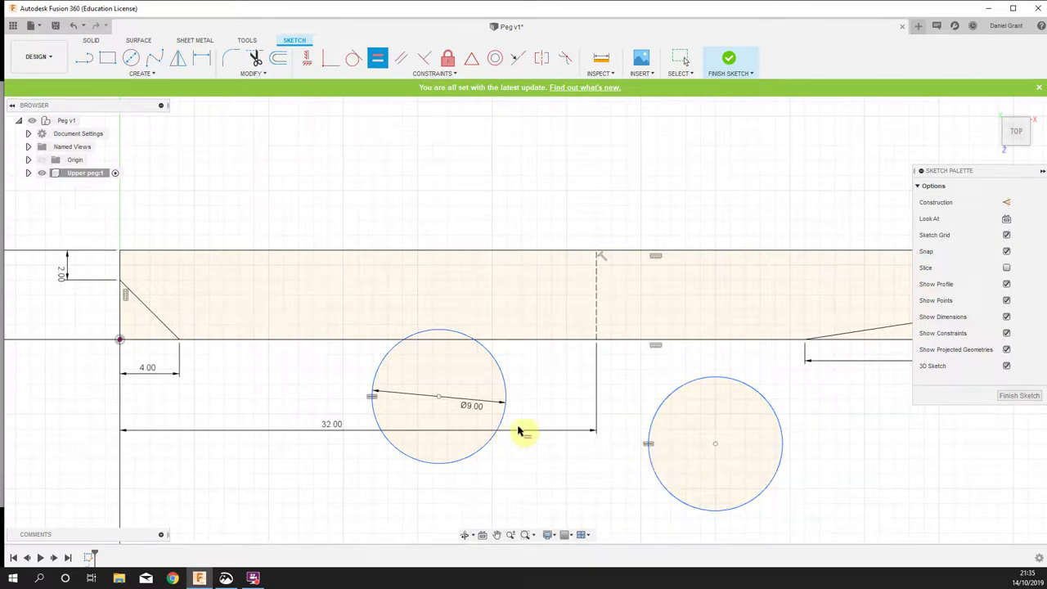
pyautogui.press('Escape')
# Change the circle diameter to 10 mm, restore it to 9 mm, then nudge both circles
pyautogui.doubleClick(472, 408)
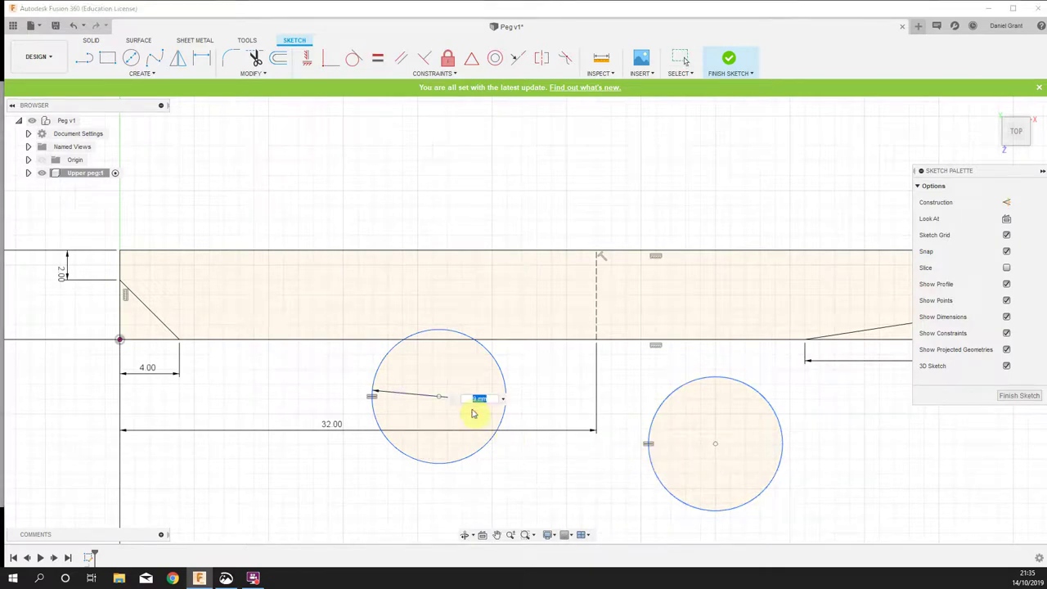
pyautogui.press('Return')
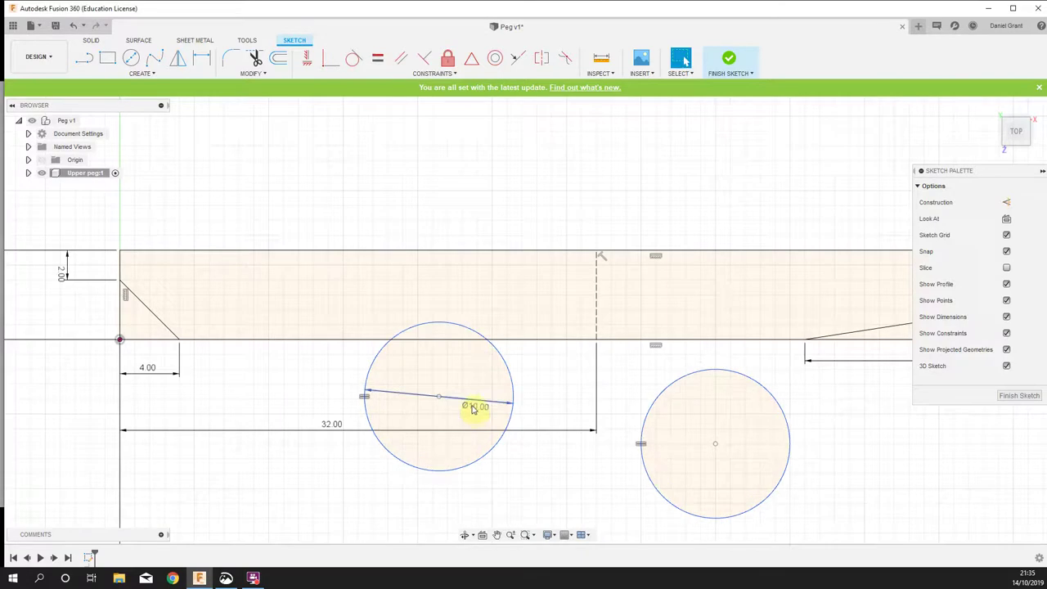
pyautogui.doubleClick(474, 407)
pyautogui.write('9')
pyautogui.press('Return')
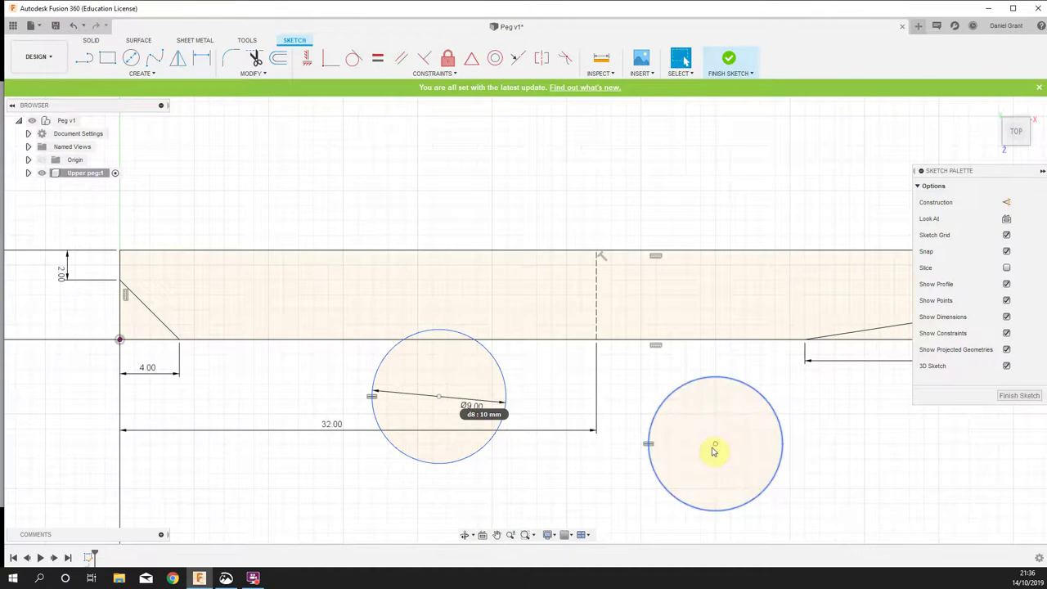
pyautogui.moveTo(715, 447)
pyautogui.mouseDown()
pyautogui.moveTo(710, 410)
pyautogui.moveTo(710, 445)
pyautogui.mouseUp()
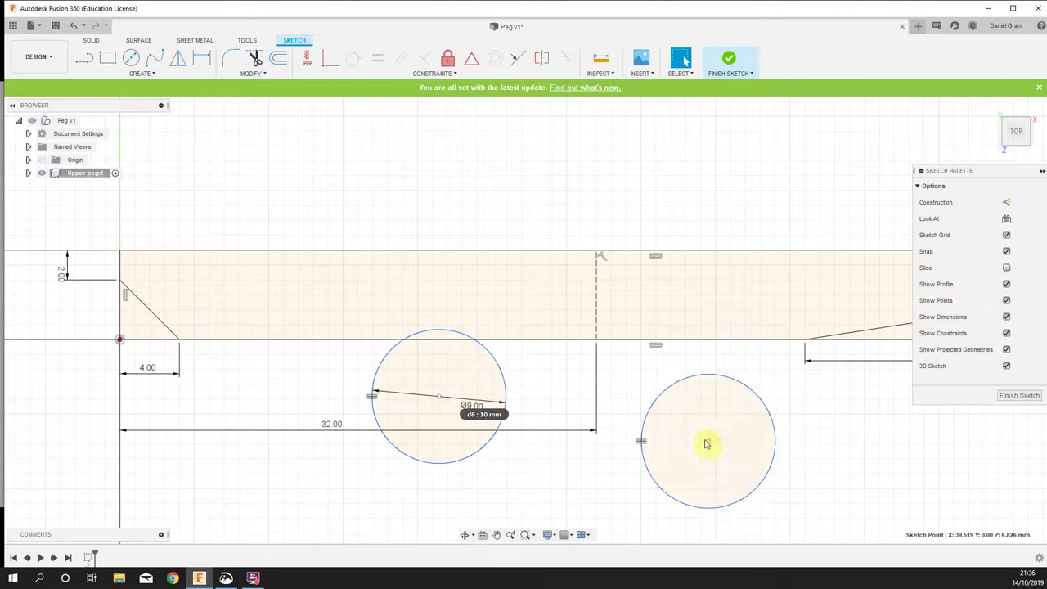
pyautogui.moveTo(708, 441)
pyautogui.mouseDown()
pyautogui.moveTo(678, 428)
pyautogui.moveTo(702, 447)
pyautogui.mouseUp()
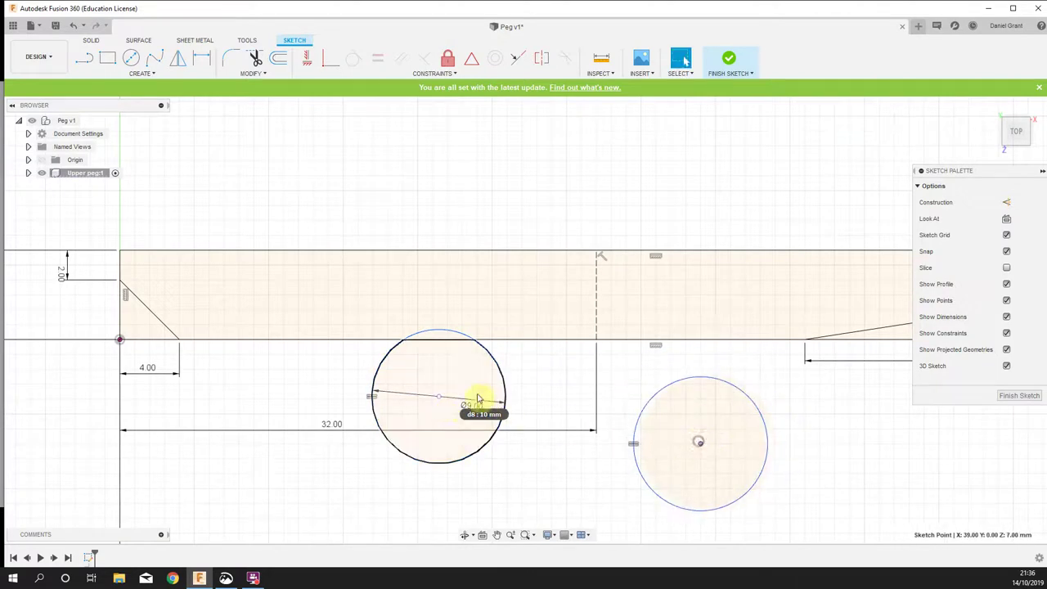
pyautogui.moveTo(439, 397)
pyautogui.mouseDown()
pyautogui.moveTo(446, 408)
pyautogui.moveTo(454, 387)
pyautogui.mouseUp()
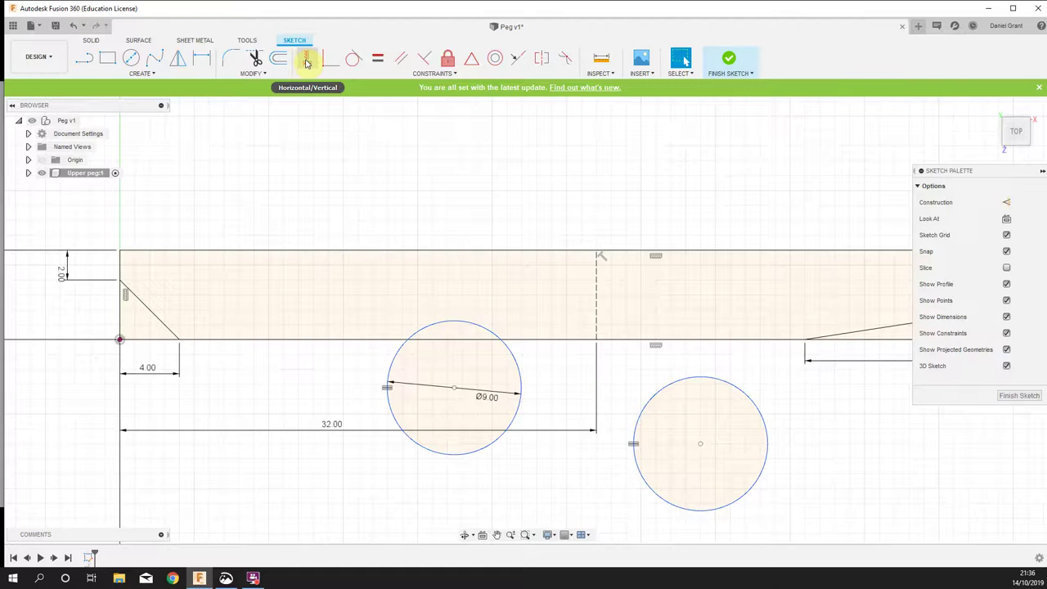
# Apply a Horizontal constraint to the two circle centres and adjust their position
pyautogui.click(307, 63)
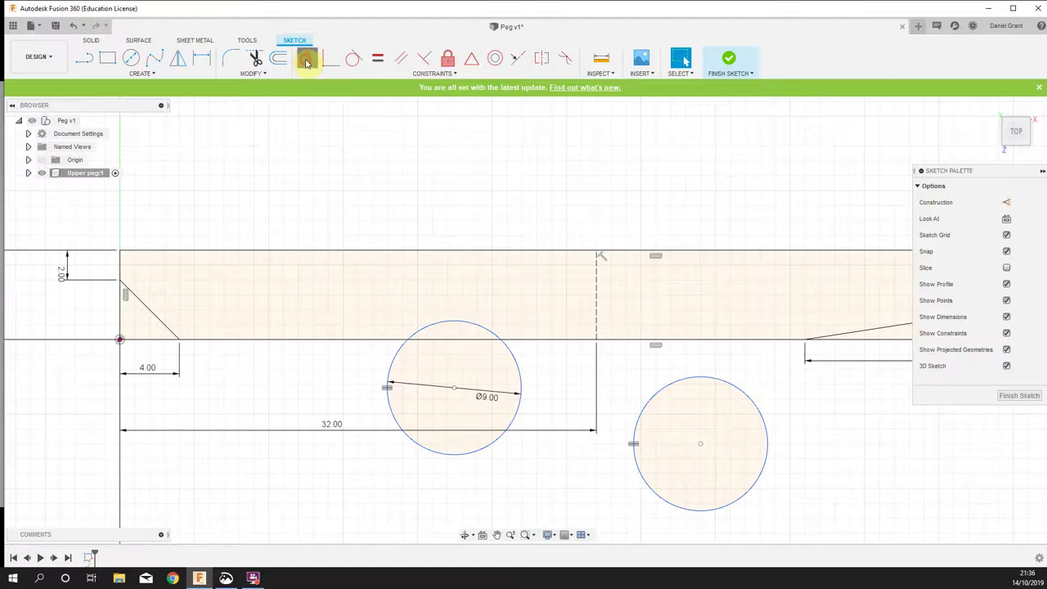
pyautogui.click(455, 393)
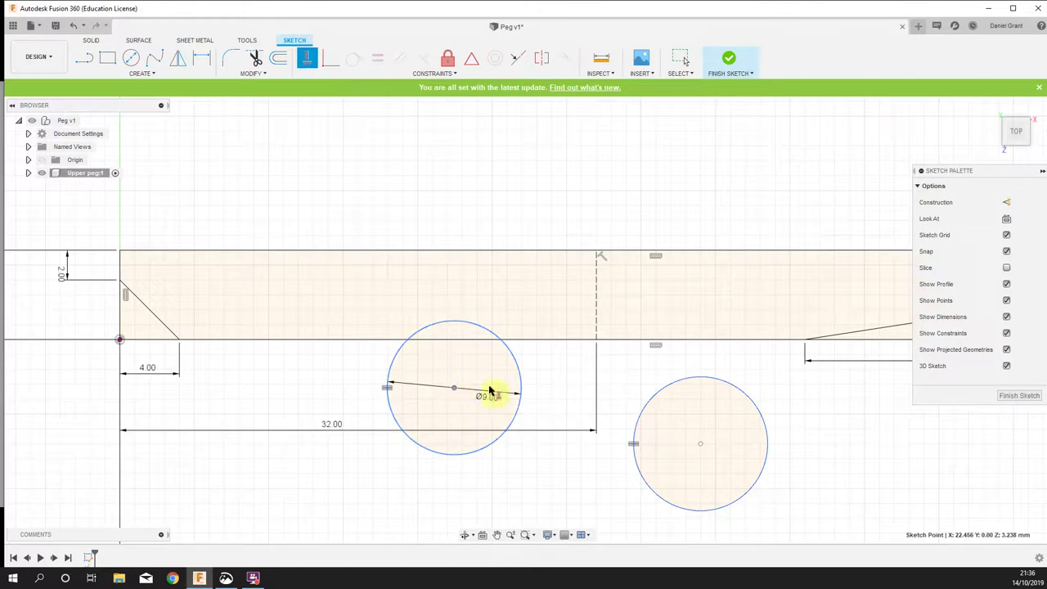
pyautogui.click(700, 445)
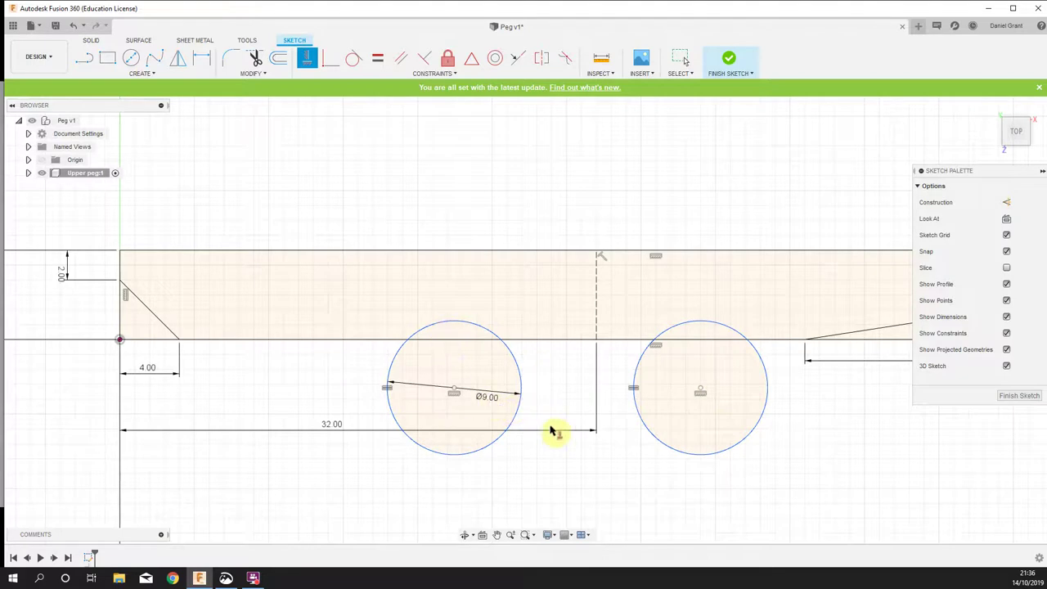
pyautogui.press('Escape')
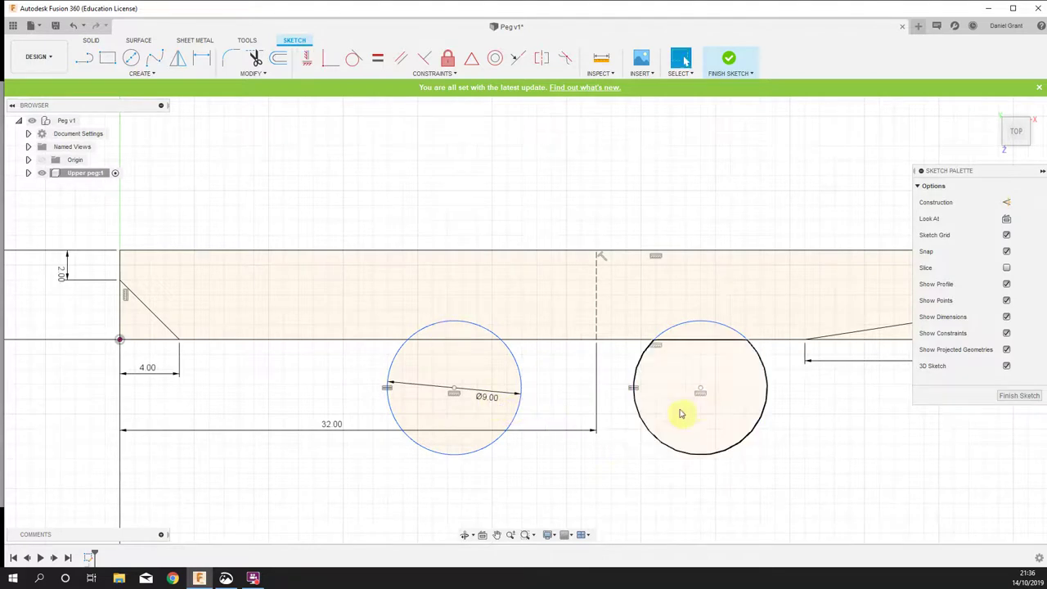
pyautogui.moveTo(700, 391)
pyautogui.mouseDown()
pyautogui.moveTo(696, 413)
pyautogui.moveTo(739, 385)
pyautogui.moveTo(674, 413)
pyautogui.moveTo(725, 397)
pyautogui.moveTo(717, 376)
pyautogui.moveTo(663, 400)
pyautogui.moveTo(677, 419)
pyautogui.moveTo(711, 367)
pyautogui.moveTo(755, 414)
pyautogui.moveTo(720, 409)
pyautogui.moveTo(698, 378)
pyautogui.moveTo(709, 384)
pyautogui.mouseUp()
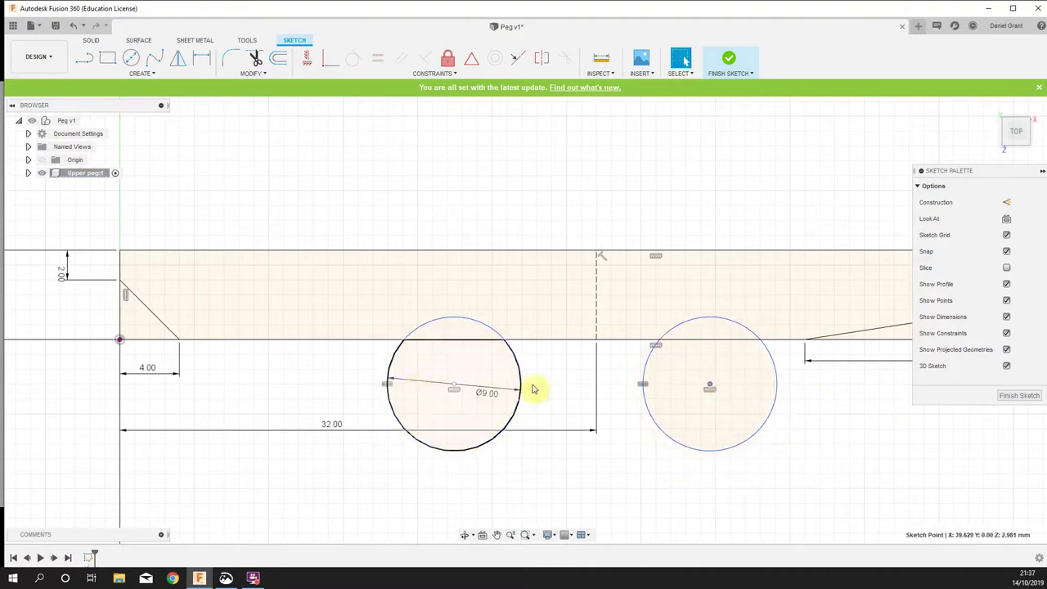
pyautogui.click(478, 148)
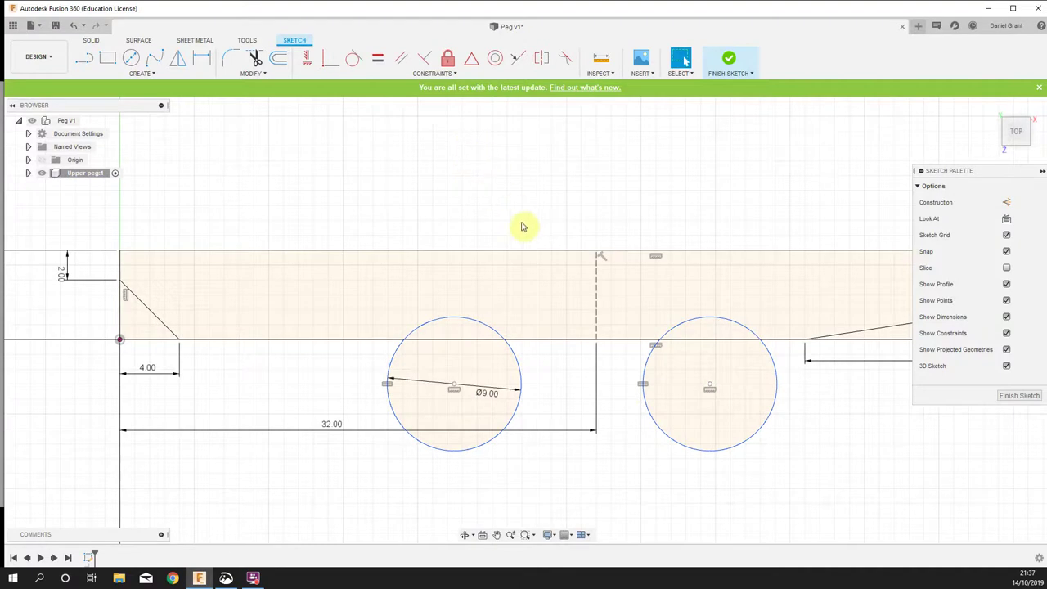
# Draw two short slanted practice lines above the peg outline
pyautogui.press('l')
pyautogui.click(473, 215)
pyautogui.click(610, 191)
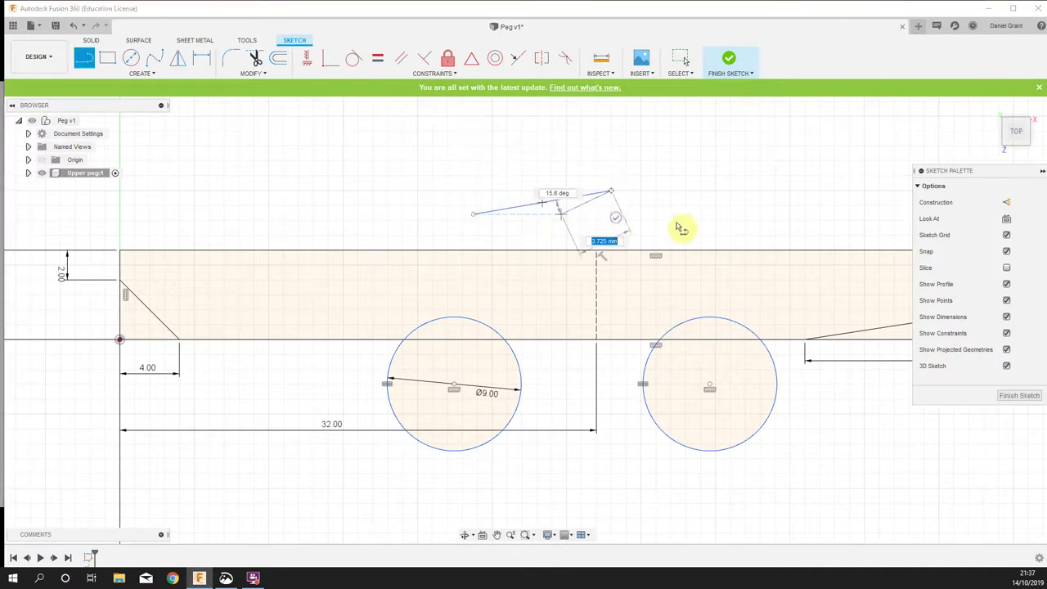
pyautogui.press('Escape')
pyautogui.click(687, 164)
pyautogui.click(677, 231)
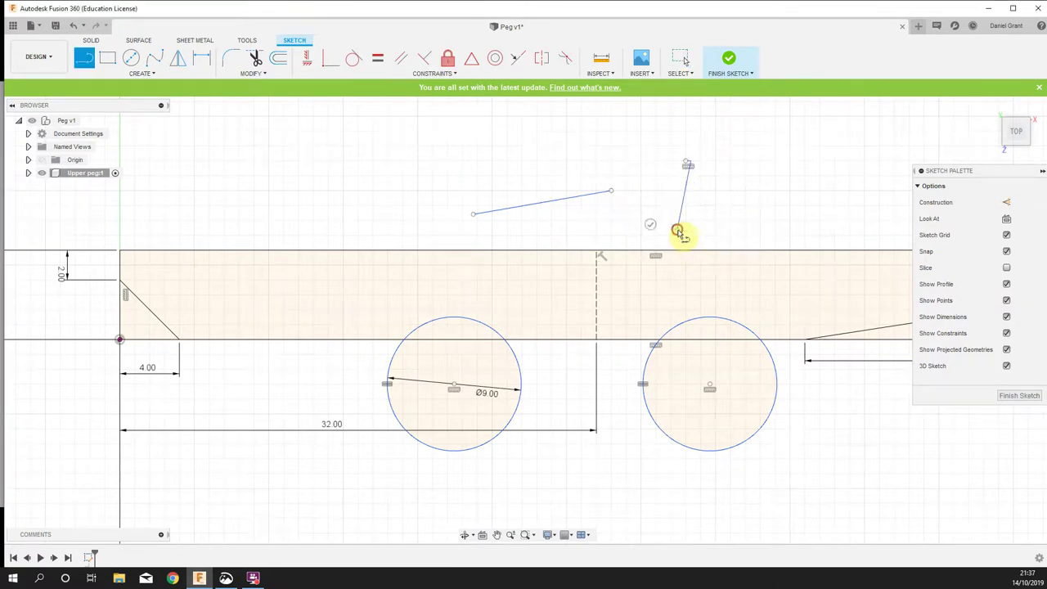
pyautogui.press('Escape')
pyautogui.scroll(5, 690, 157)
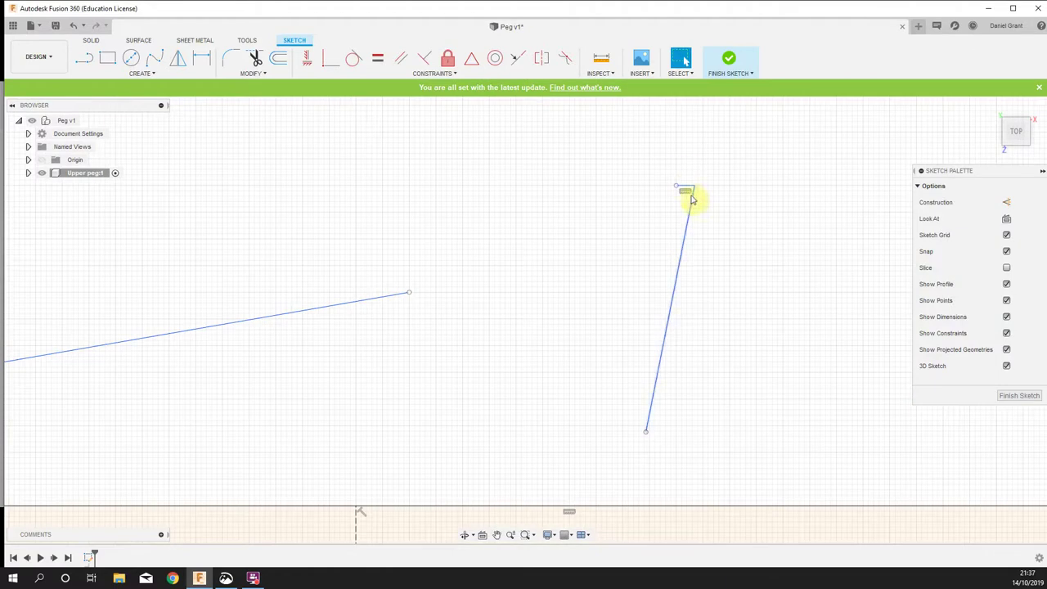
pyautogui.scroll(-5, 683, 188)
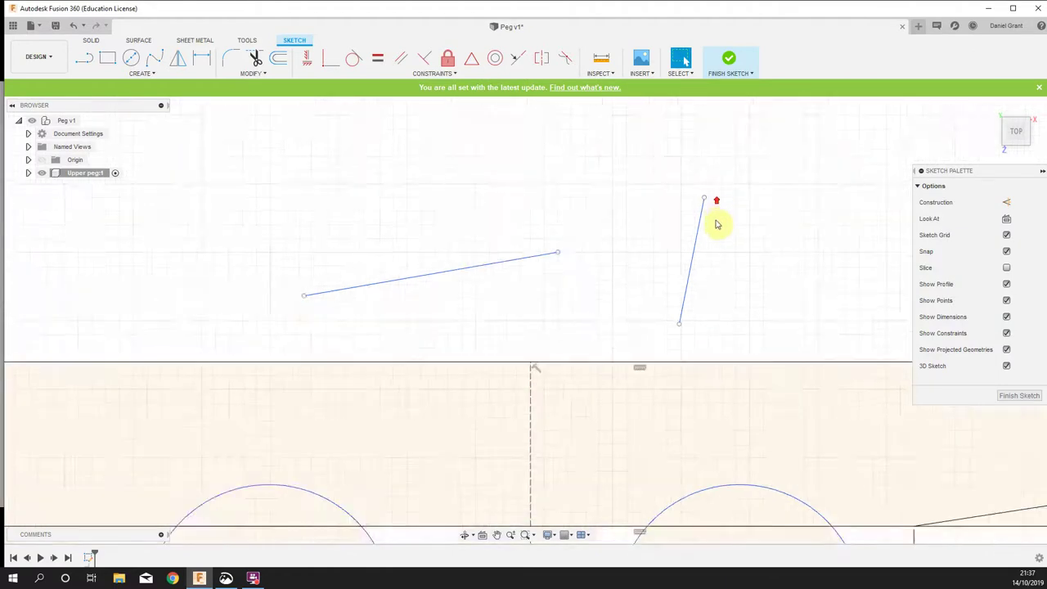
# Constrain the right practice line vertical and the left one horizontal
pyautogui.click(309, 58)
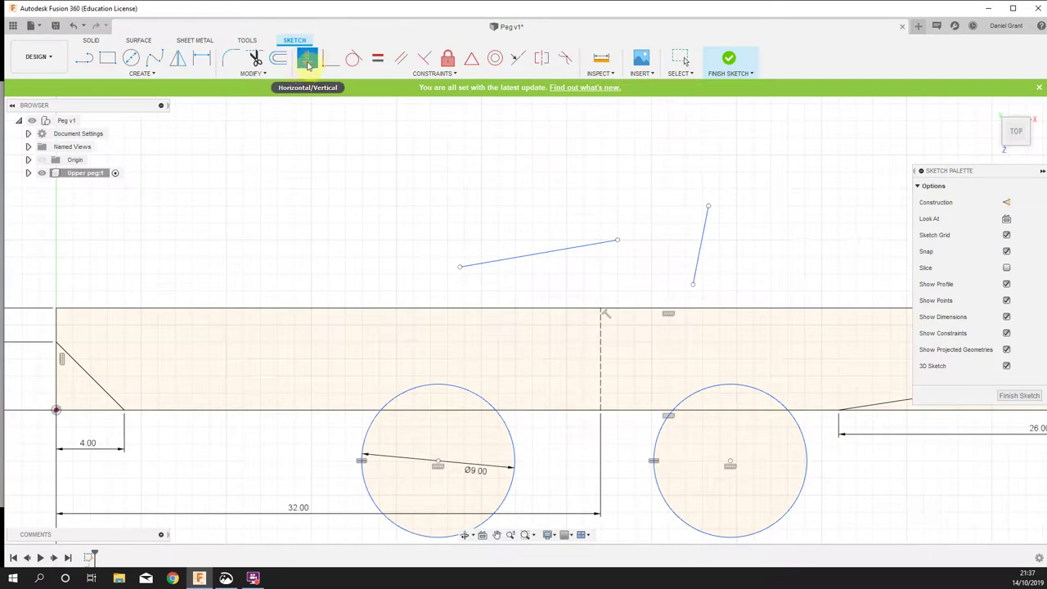
pyautogui.click(704, 240)
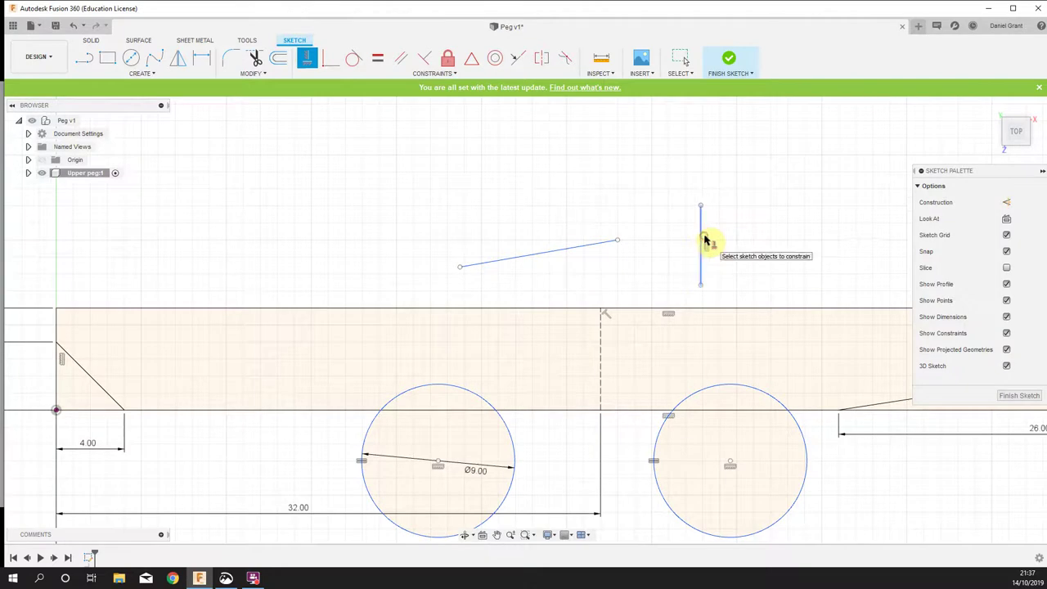
pyautogui.click(568, 249)
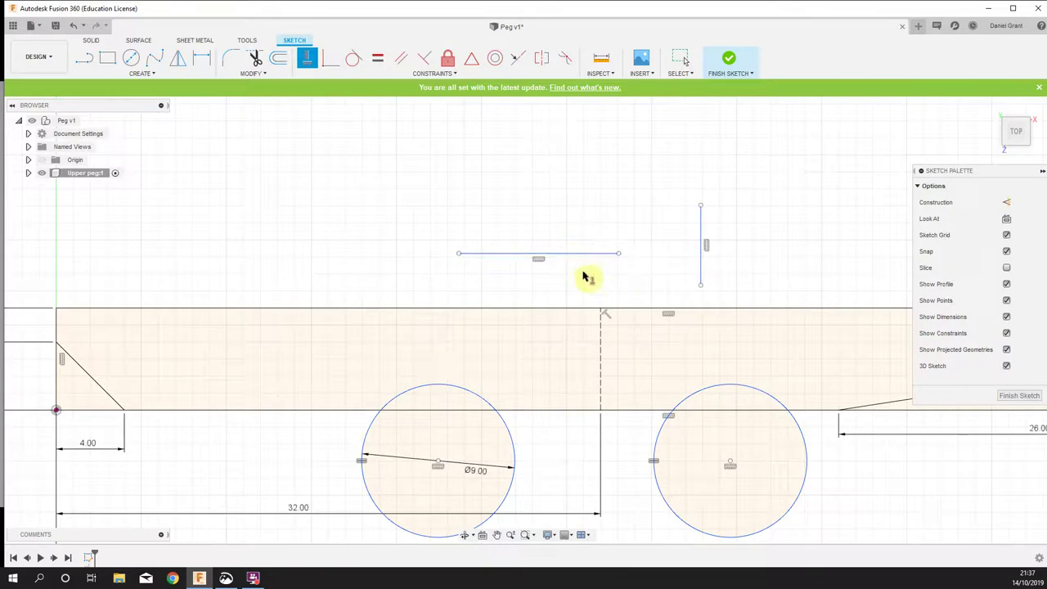
pyautogui.press('Escape')
# Delete both practice lines from the sketch
pyautogui.click(700, 258)
pyautogui.press('Delete')
pyautogui.click(573, 254)
pyautogui.press('Delete')
pyautogui.scroll(-3, 342, 329)
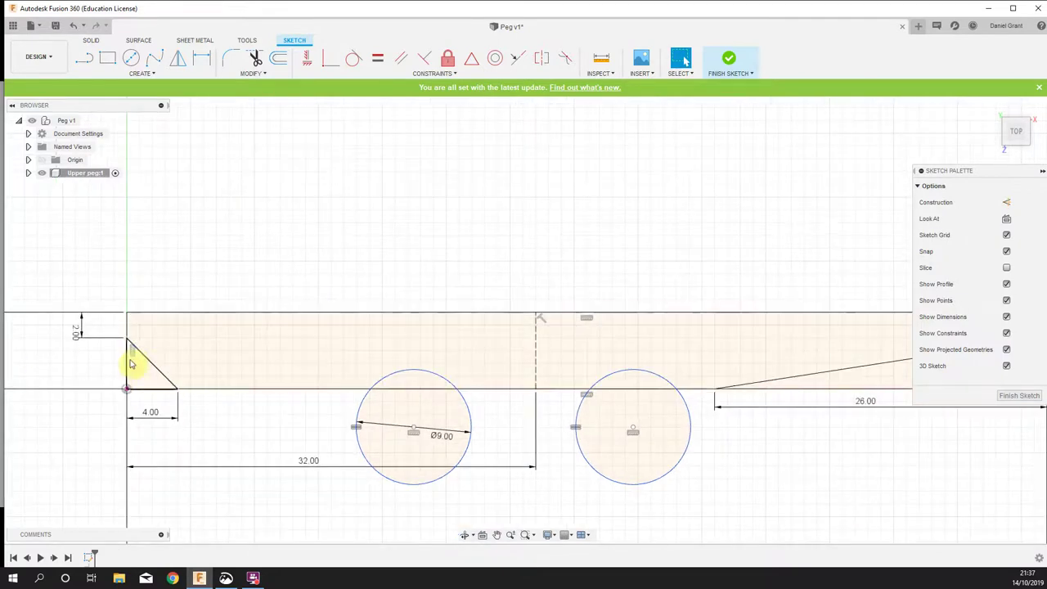
# Drag the right 9 mm circle a little further right of the dashed centre line and slightly up
pyautogui.scroll(-2, 346, 362)
pyautogui.moveTo(346, 362); pyautogui.dragTo(221, 328, button='middle')
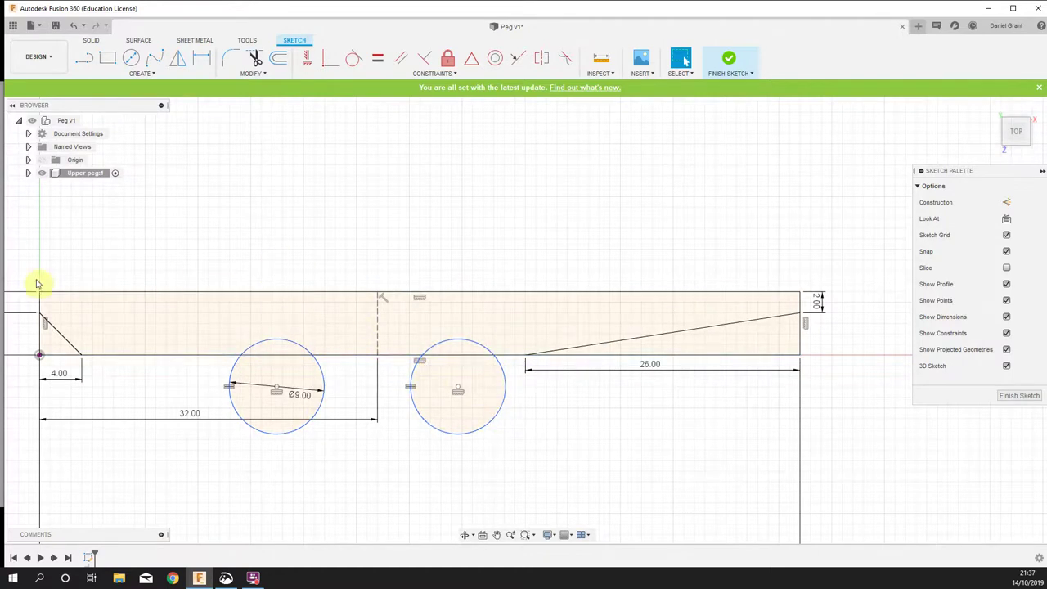
pyautogui.scroll(3, 355, 433)
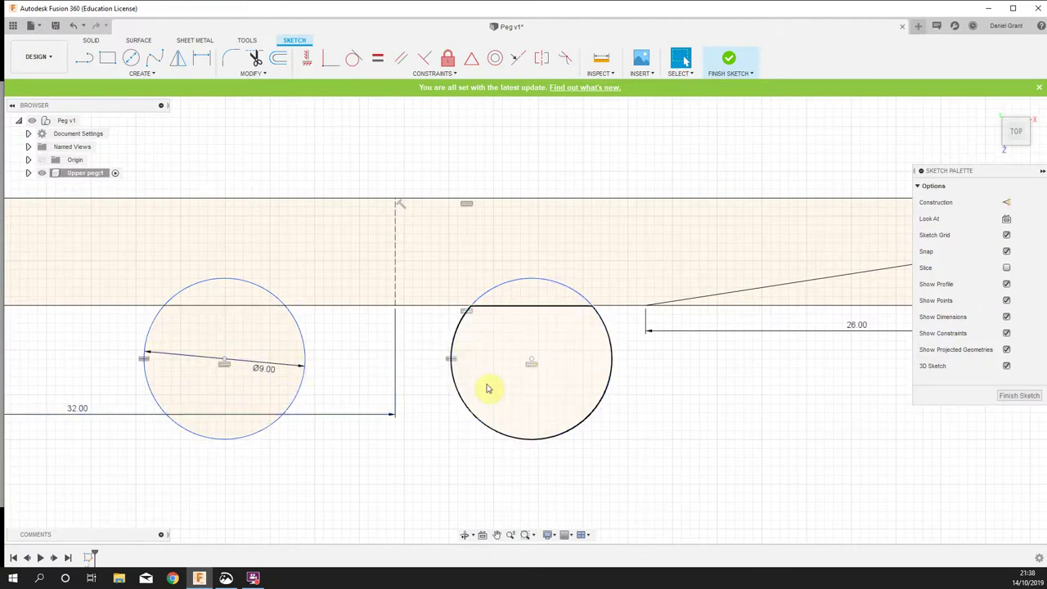
pyautogui.moveTo(533, 358); pyautogui.dragTo(548, 352)
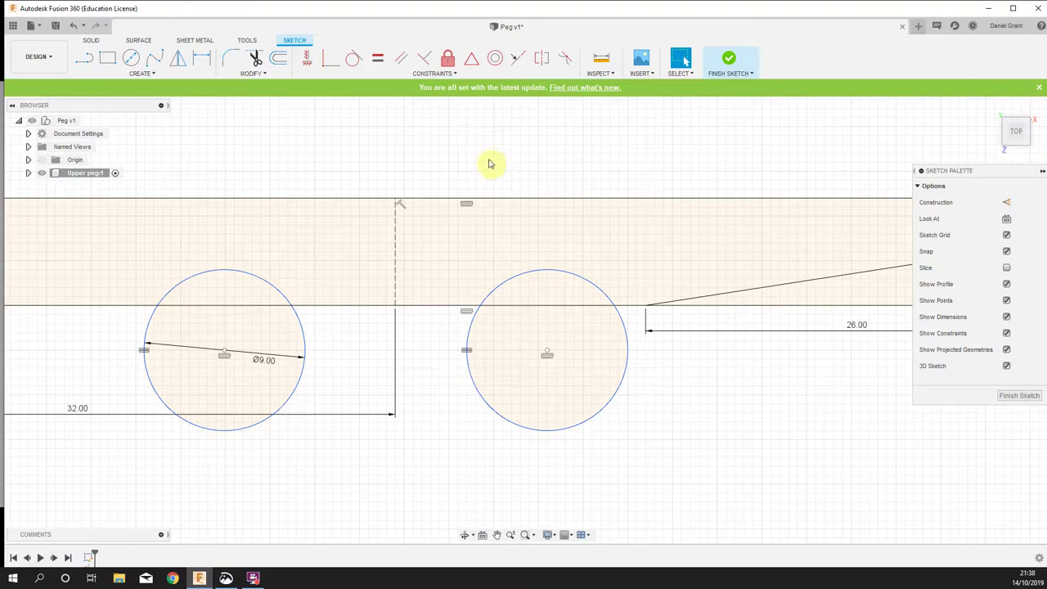
# Constrain both 9 mm circle centres symmetric about the dashed line, then drag one to test the mirroring
pyautogui.click(542, 56)
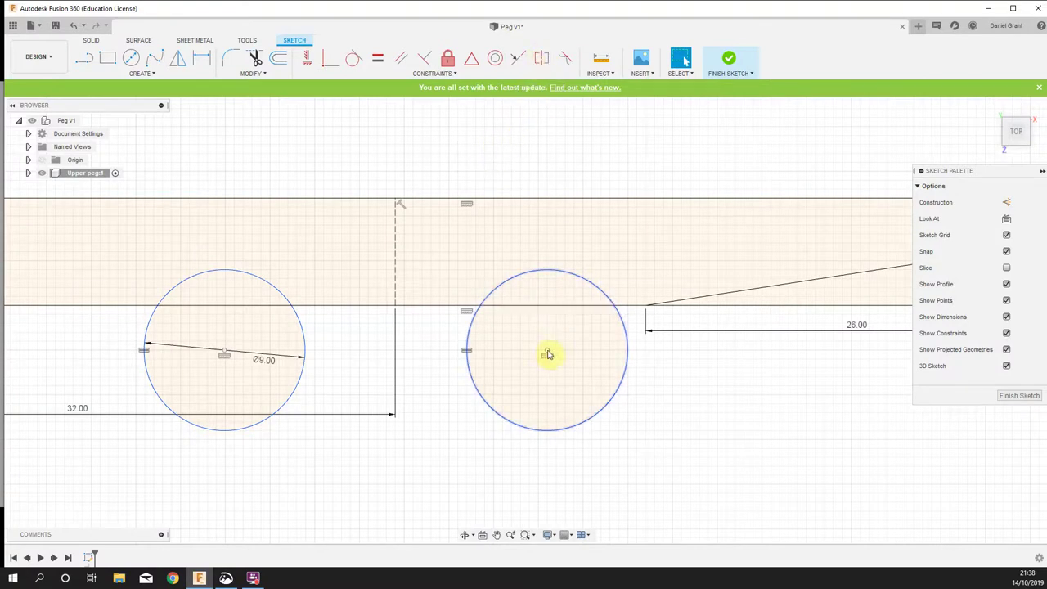
pyautogui.moveTo(548, 350); pyautogui.dragTo(486, 350)
pyautogui.press('Escape')
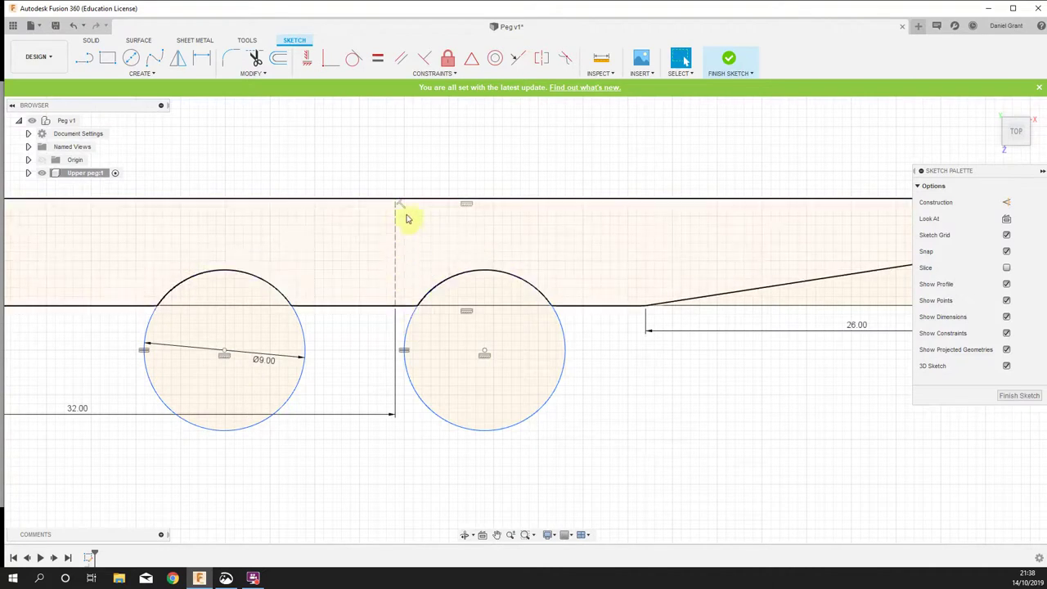
pyautogui.click(542, 57)
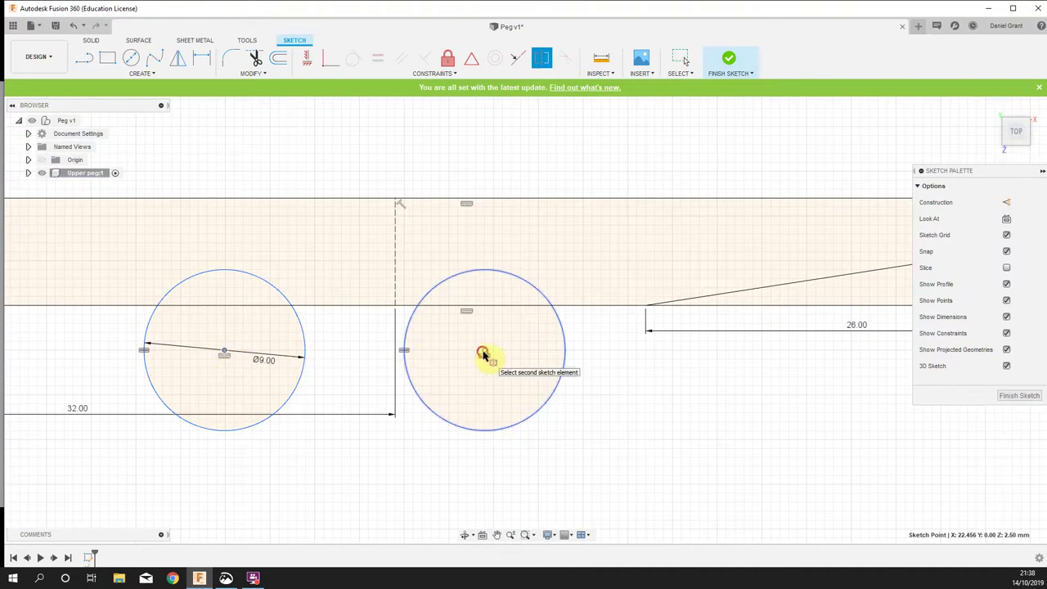
pyautogui.click(484, 354)
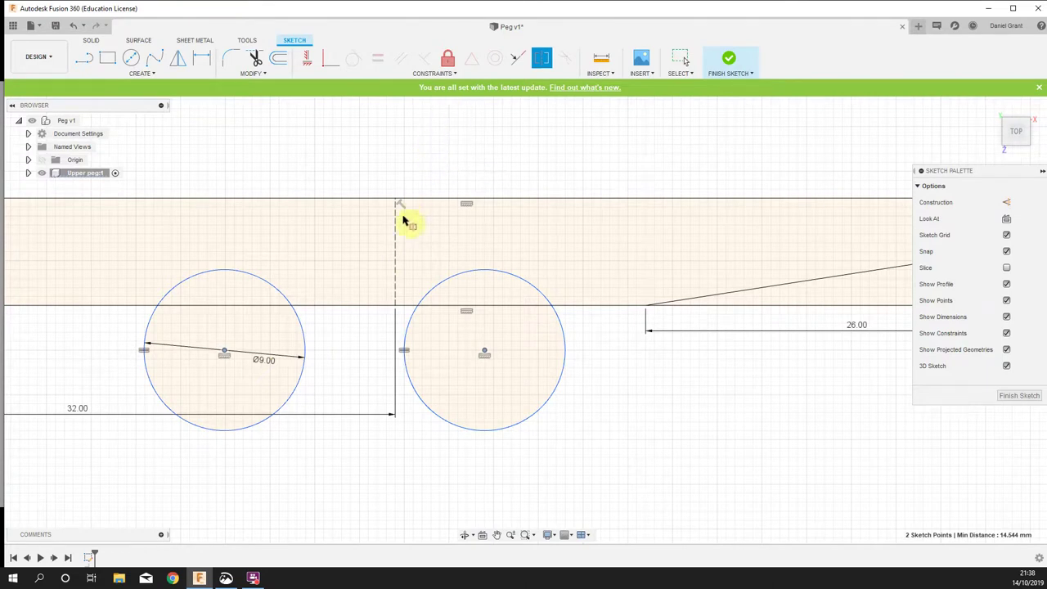
pyautogui.click(396, 250)
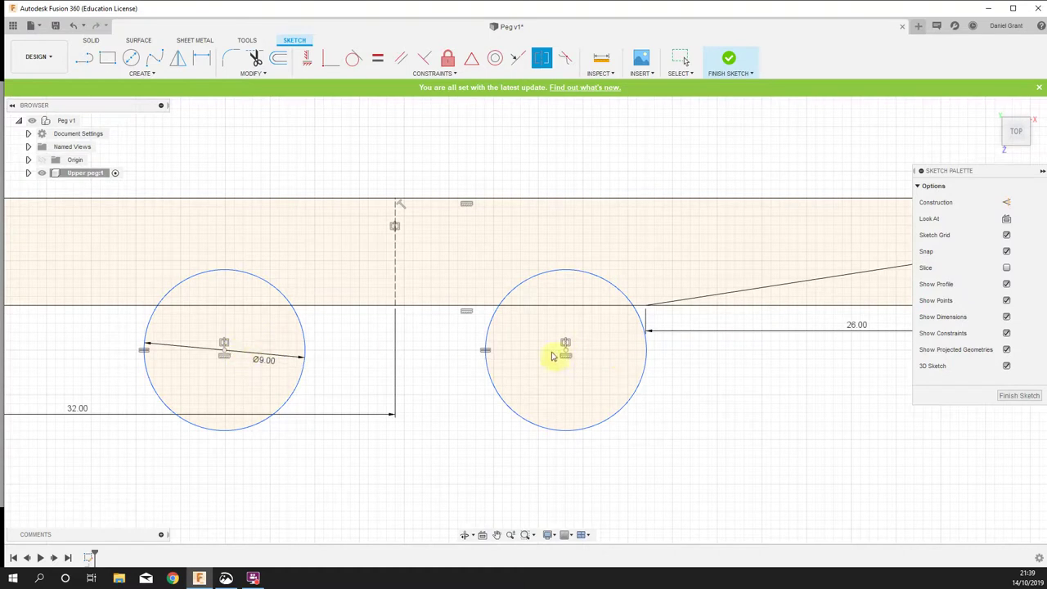
pyautogui.moveTo(566, 355); pyautogui.dragTo(540, 341)
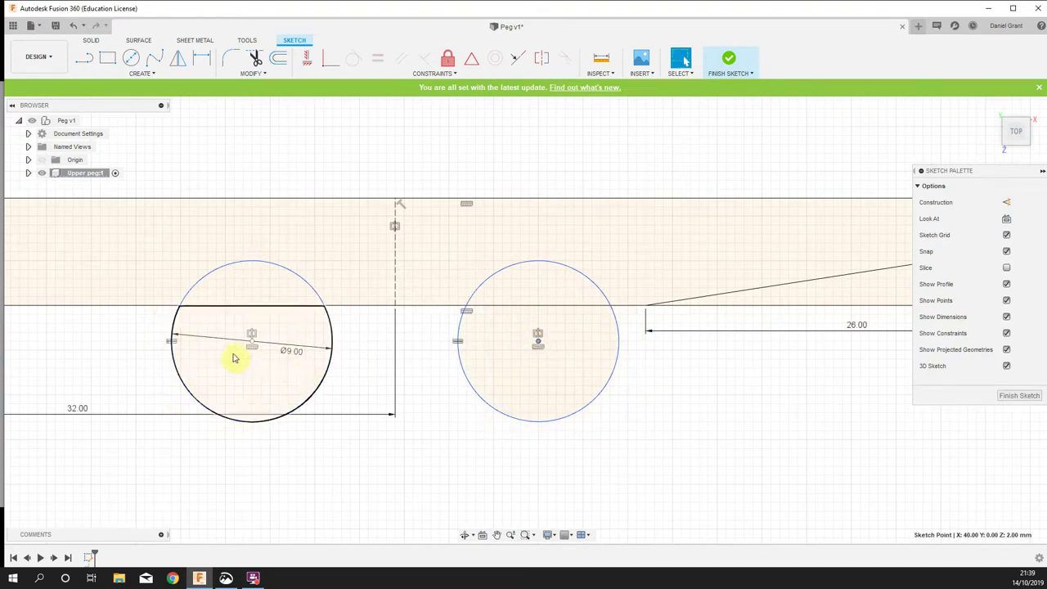
pyautogui.click(407, 455)
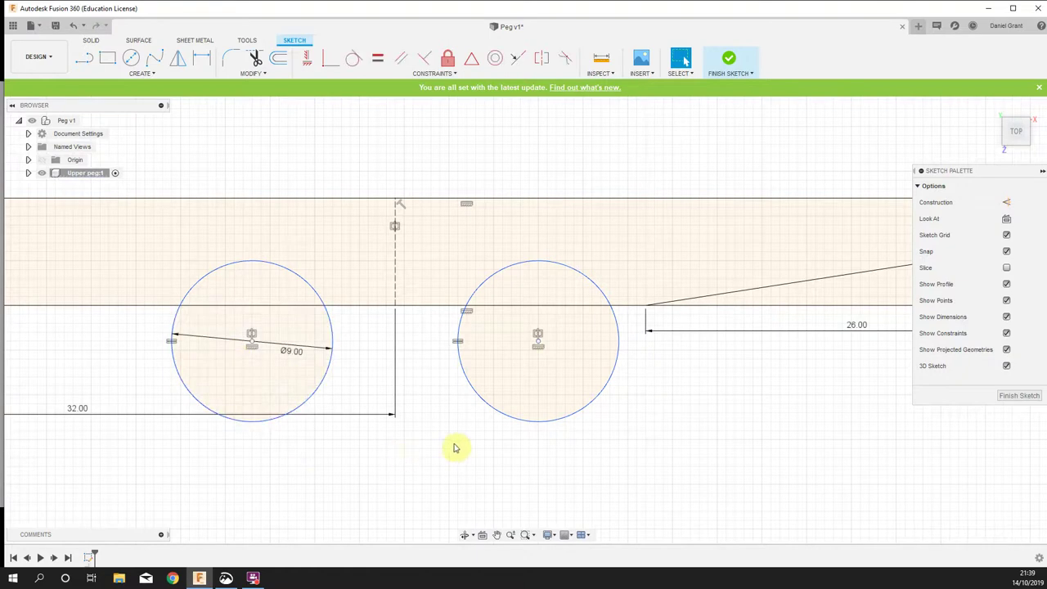
# Dimension the left circle's centre 13.00 mm from the dashed centre line
pyautogui.press('d')
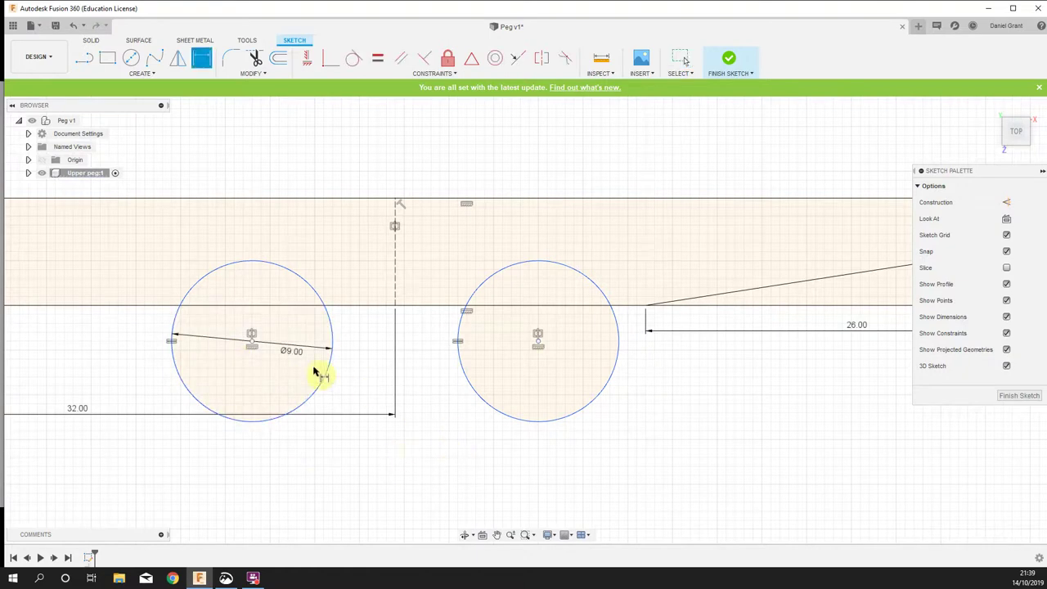
pyautogui.click(249, 344)
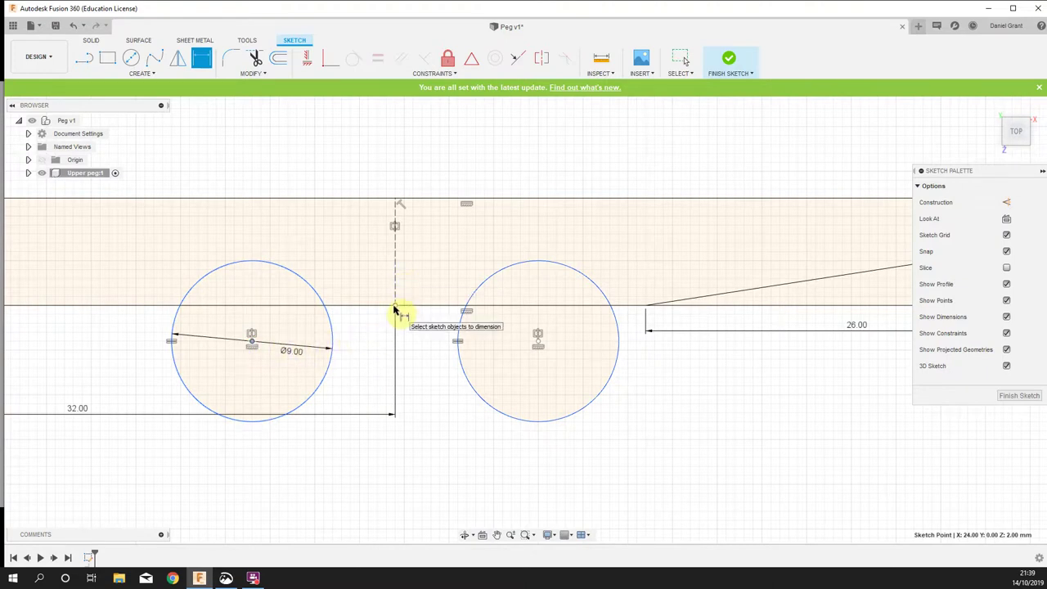
pyautogui.click(394, 308)
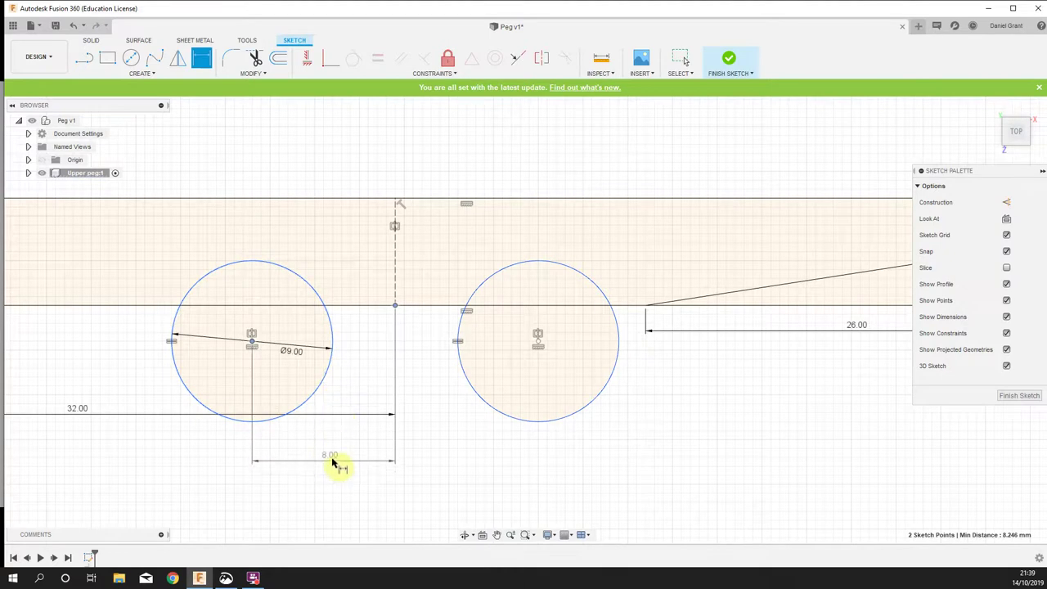
pyautogui.press('Escape')
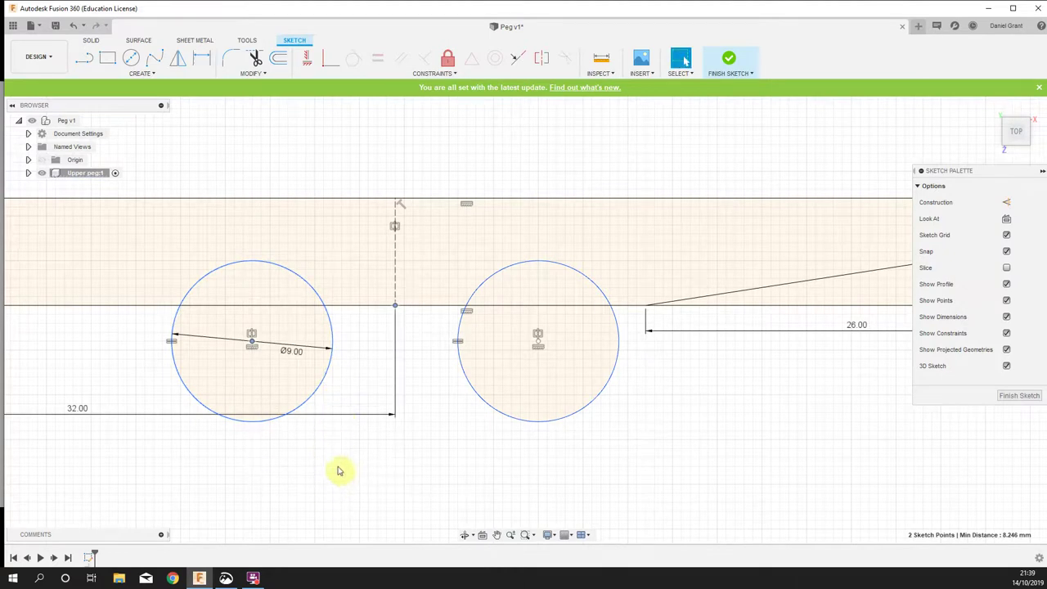
pyautogui.click(384, 475)
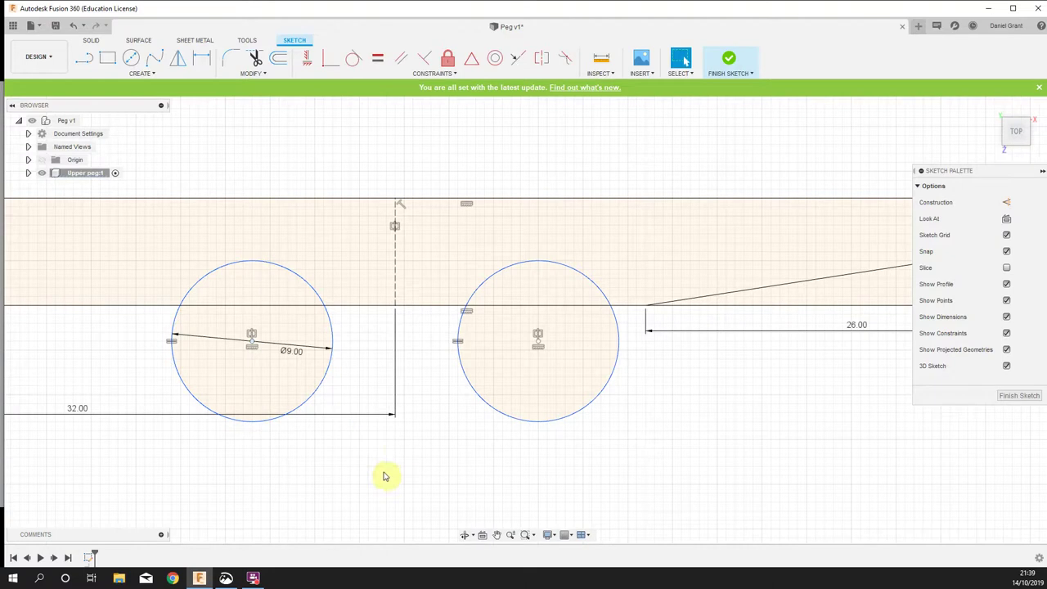
pyautogui.press('d')
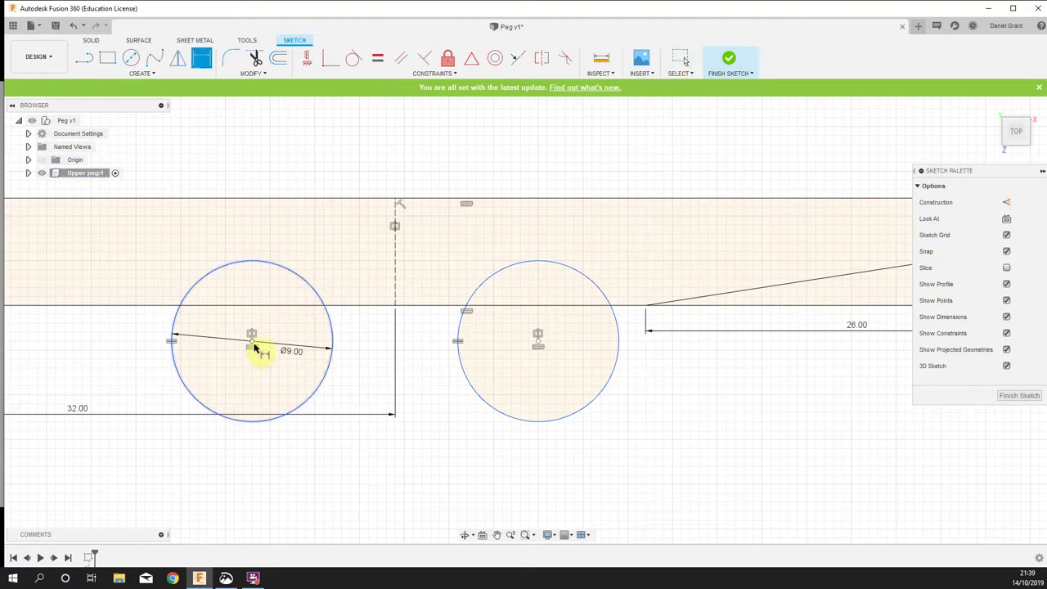
pyautogui.click(252, 344)
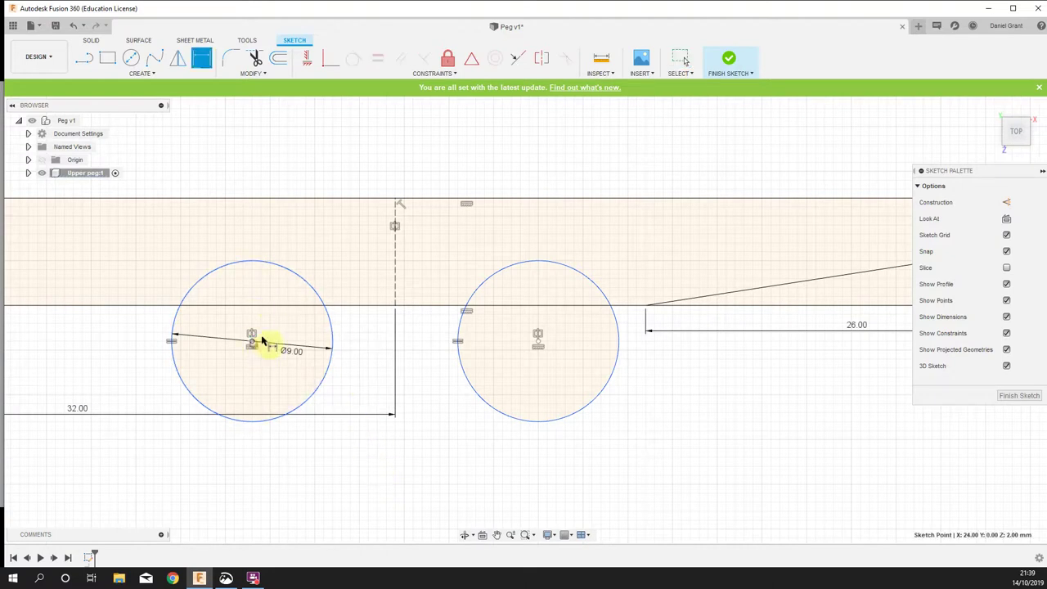
pyautogui.click(396, 262)
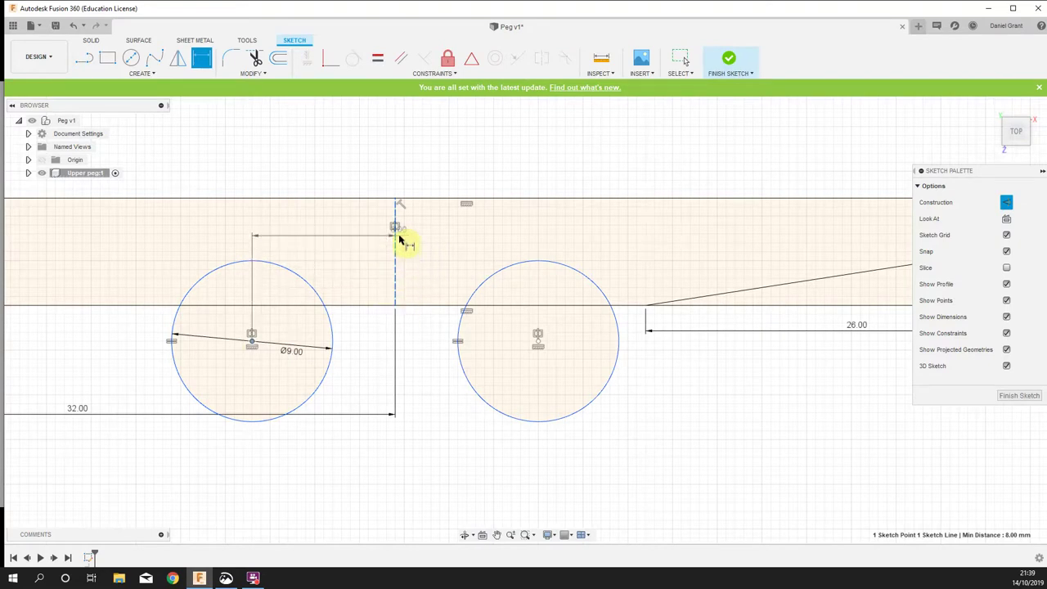
pyautogui.click(318, 483)
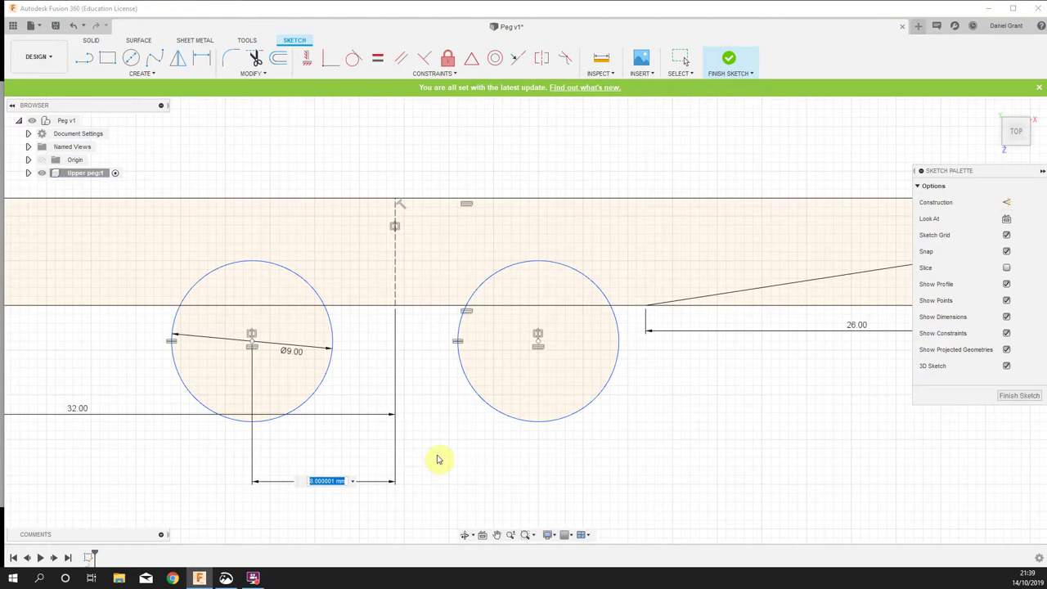
pyautogui.write('13')
pyautogui.press('Return')
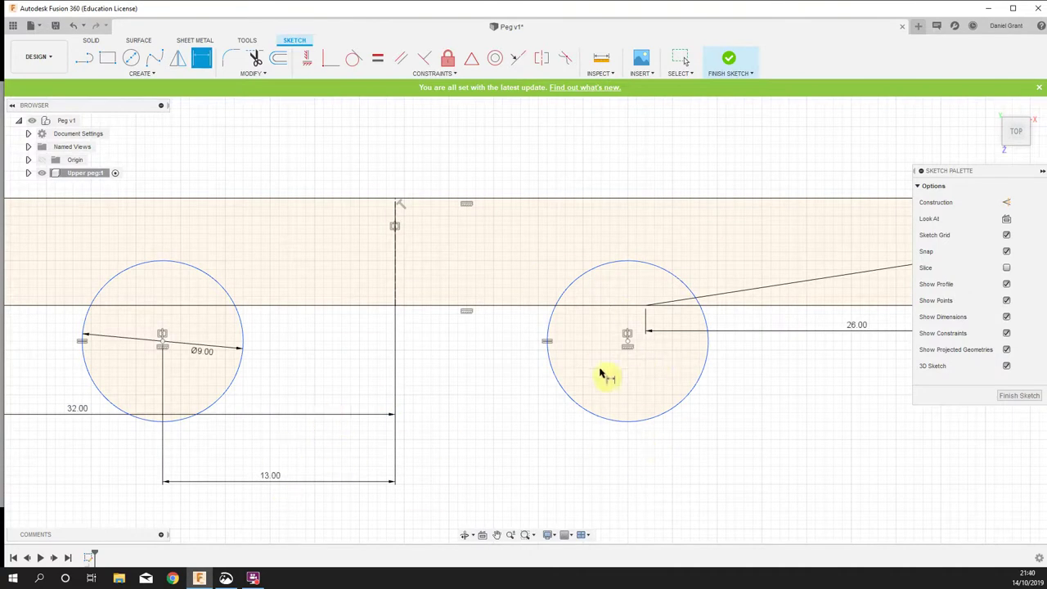
pyautogui.press('Escape')
# Lower the circles and dimension the right centre 2.50 mm below the peg's bottom edge
pyautogui.moveTo(627, 341); pyautogui.dragTo(626, 316)
pyautogui.click(618, 413)
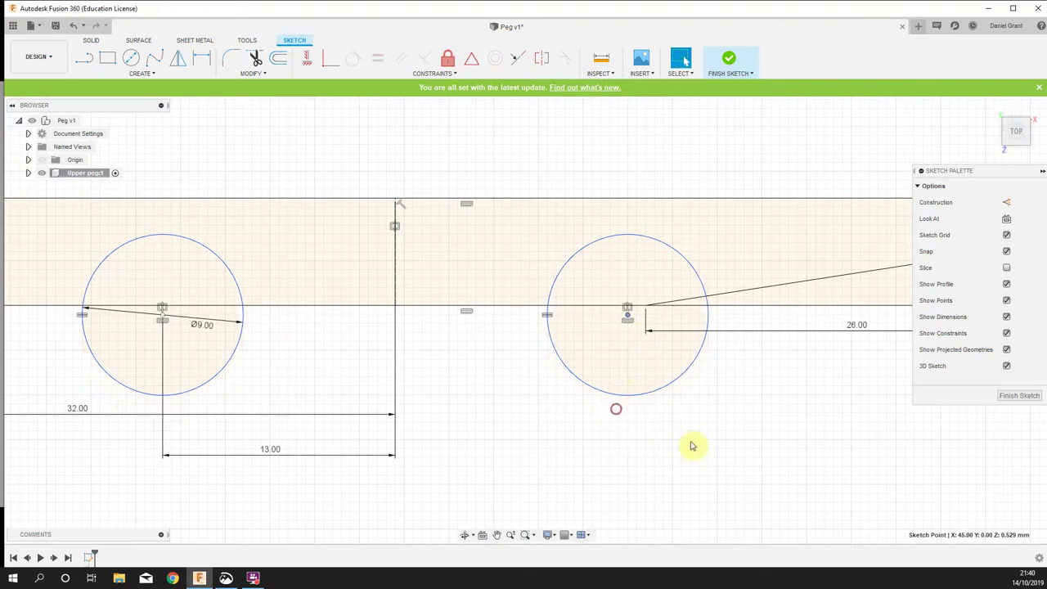
pyautogui.press('d')
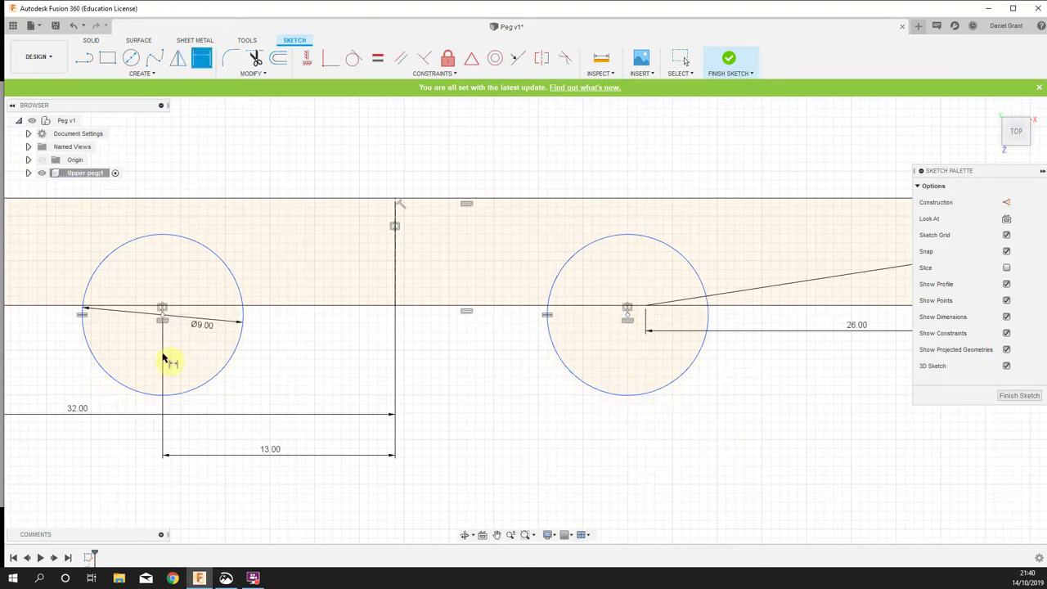
pyautogui.scroll(5, 636, 329)
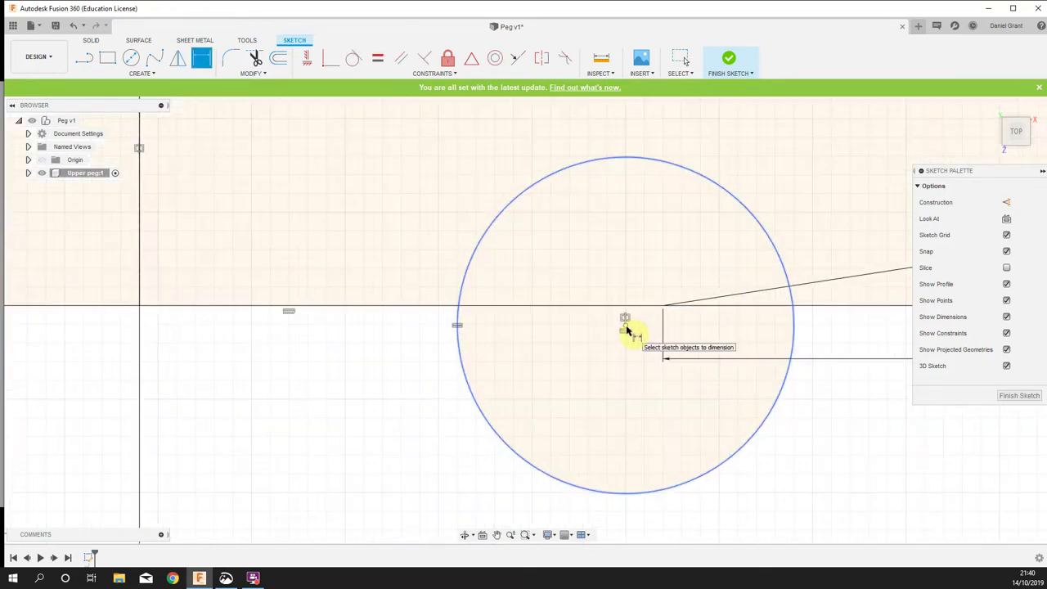
pyautogui.click(612, 314)
pyautogui.click(607, 307)
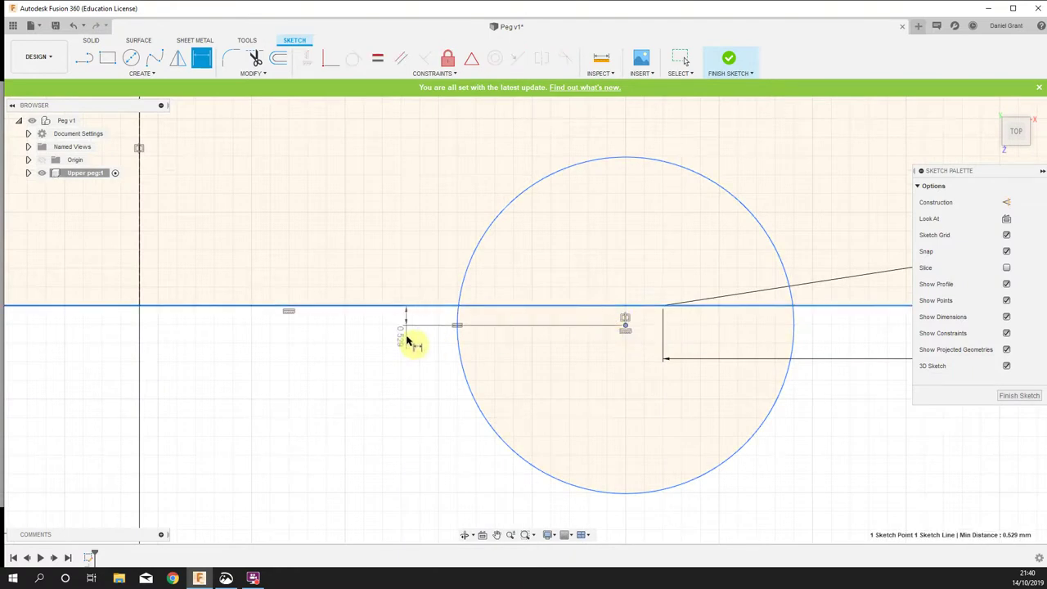
pyautogui.click(405, 337)
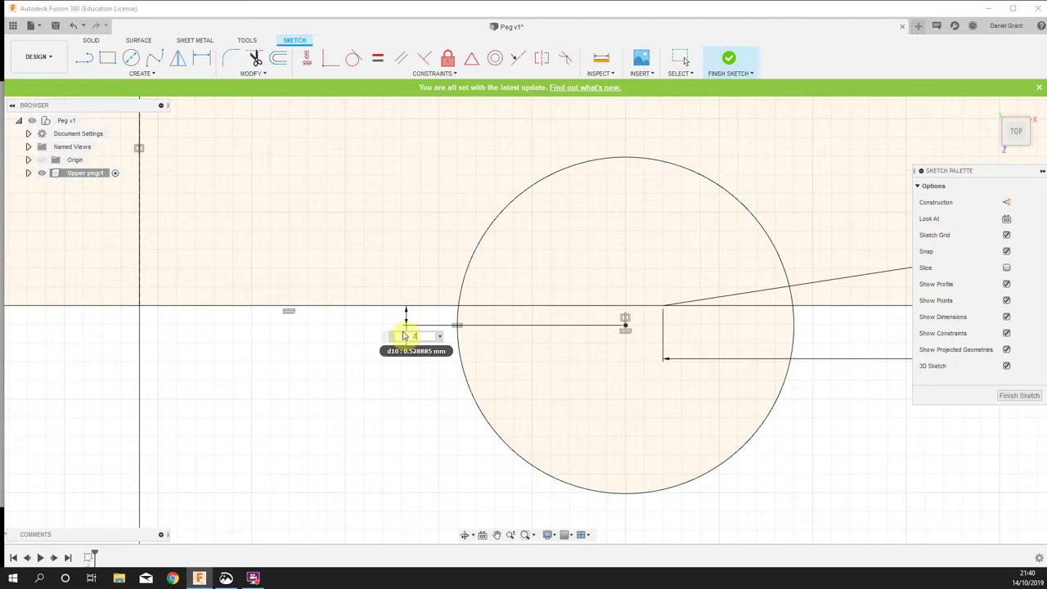
pyautogui.write('2.5')
pyautogui.press('Return')
pyautogui.scroll(-6, 404, 331)
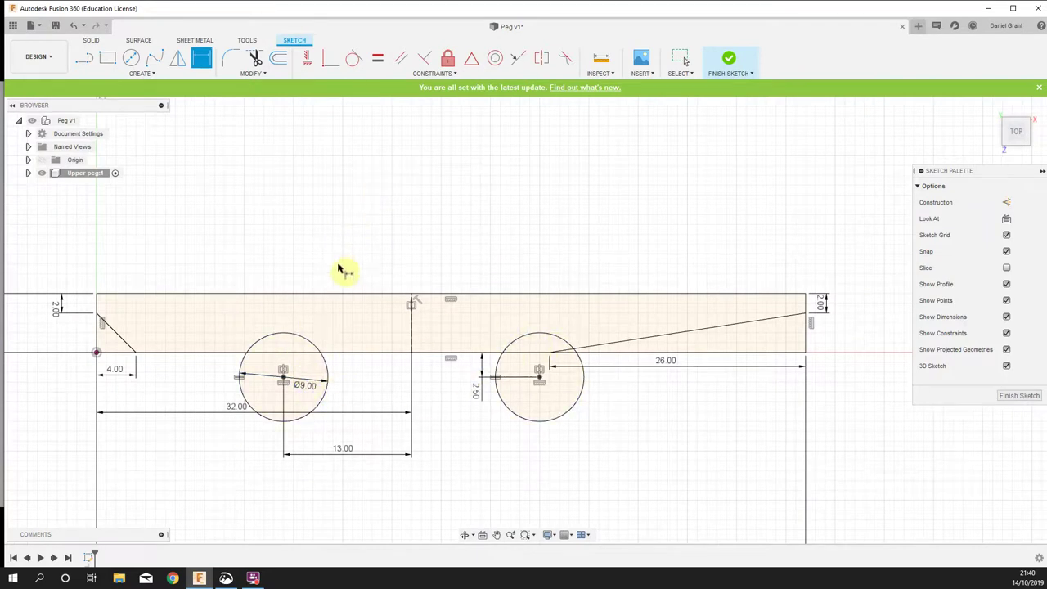
# Draw a 2.5 × 2 mm rectangle on the peg's top edge
pyautogui.moveTo(339, 242); pyautogui.dragTo(431, 235, button='middle')
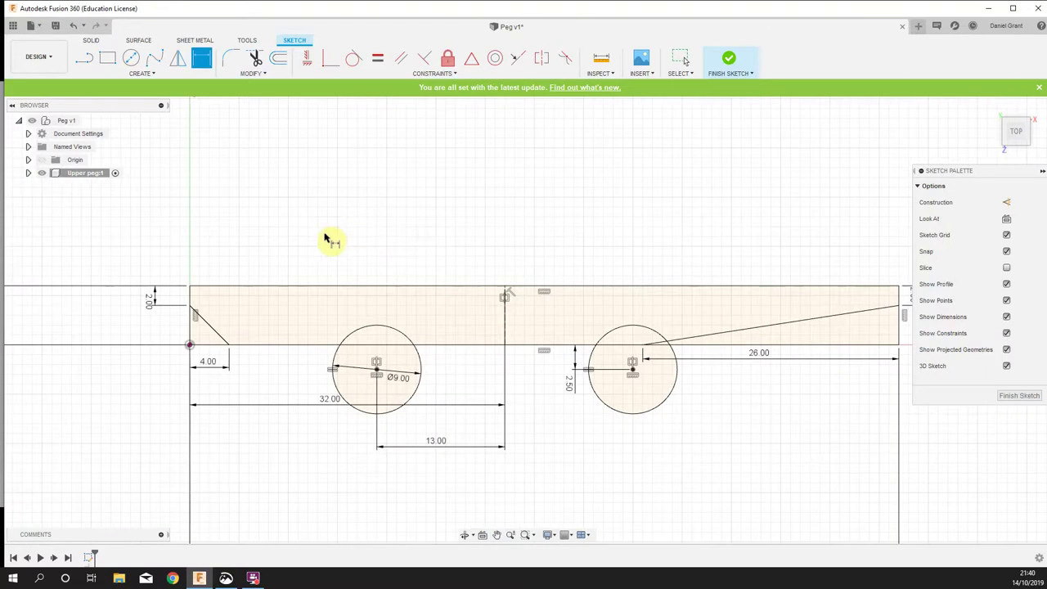
pyautogui.press('Escape')
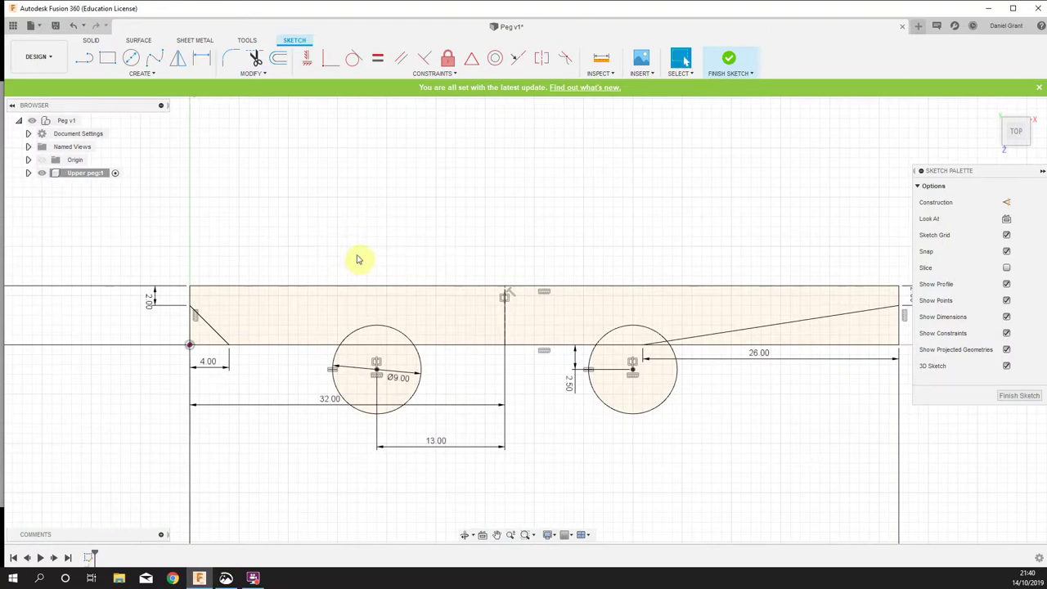
pyautogui.press('r')
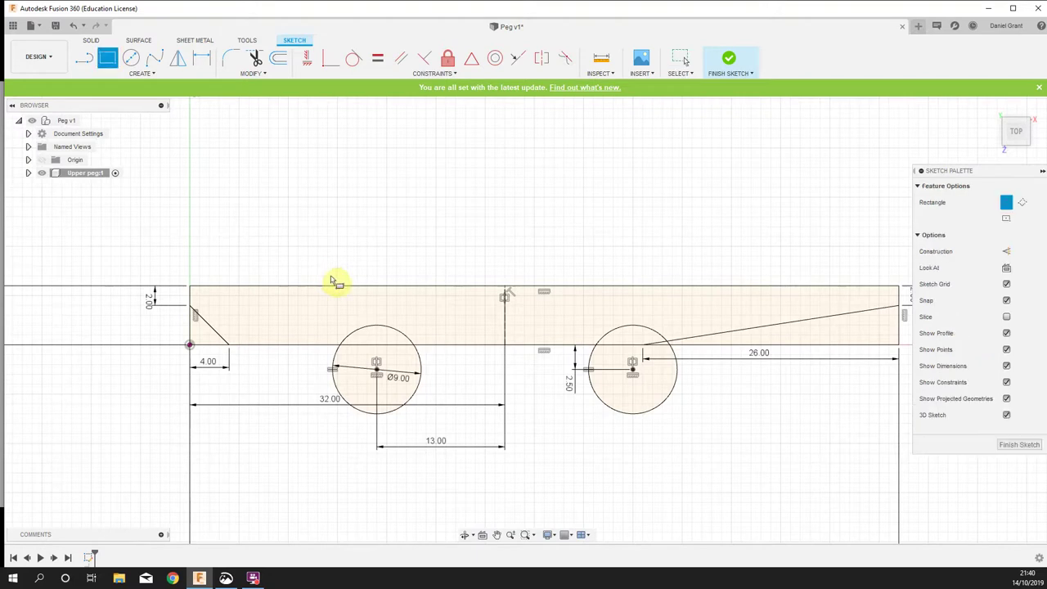
pyautogui.scroll(4, 328, 280)
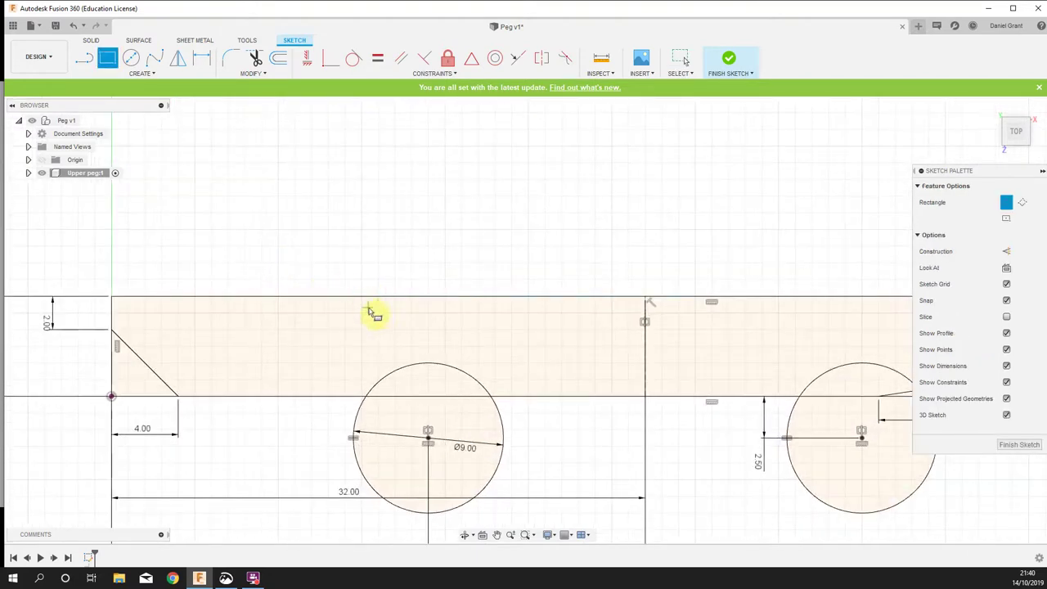
pyautogui.scroll(2, 365, 300)
pyautogui.scroll(-1, 376, 286)
pyautogui.moveTo(403, 270); pyautogui.dragTo(433, 271, button='middle')
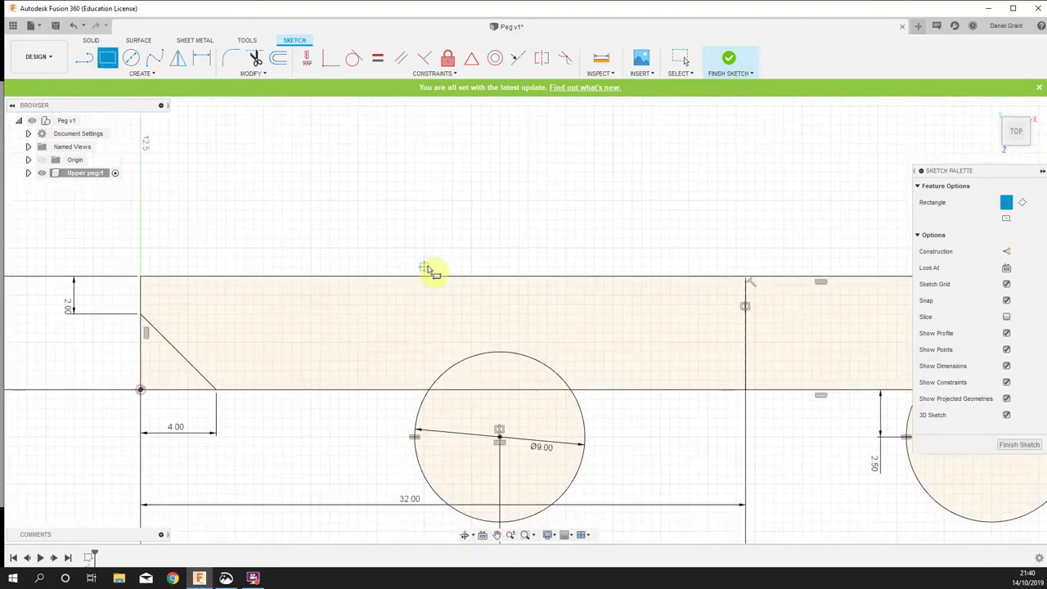
pyautogui.scroll(-1, 431, 272)
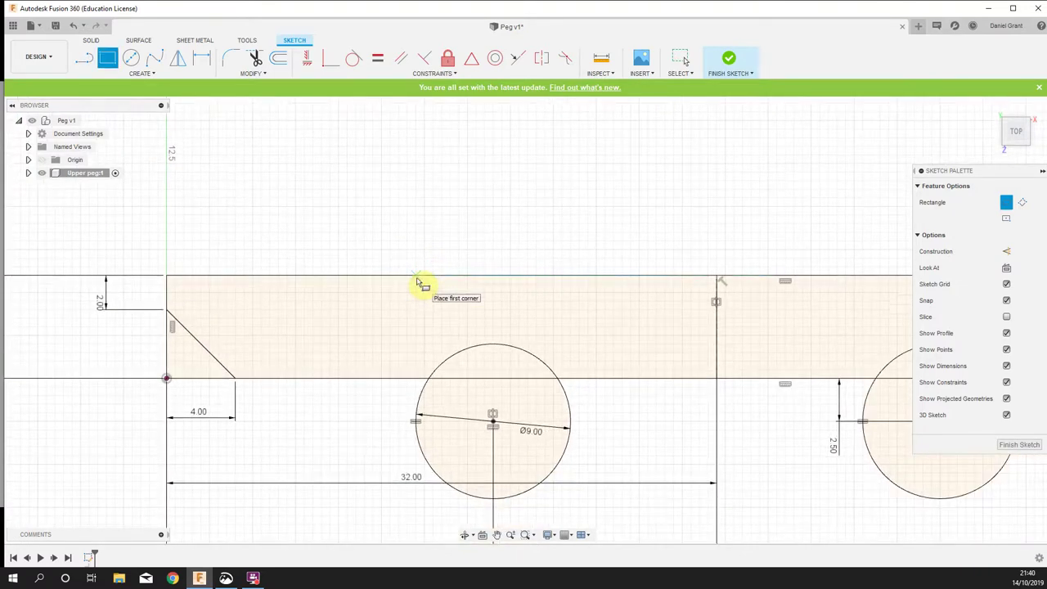
pyautogui.click(418, 280)
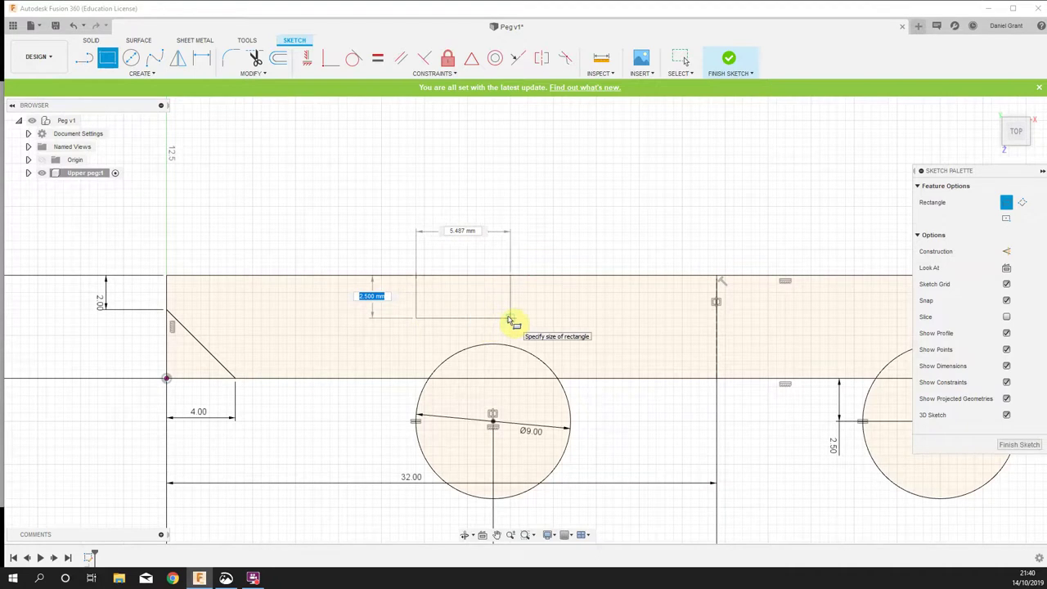
pyautogui.press('Tab')
pyautogui.write('2')
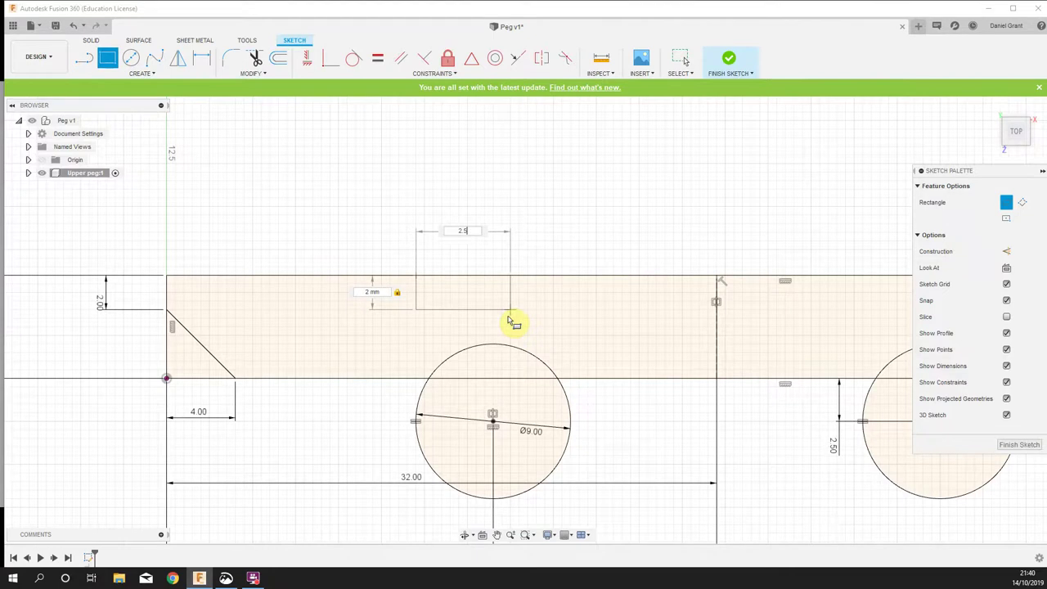
pyautogui.press('Return')
pyautogui.press('Escape')
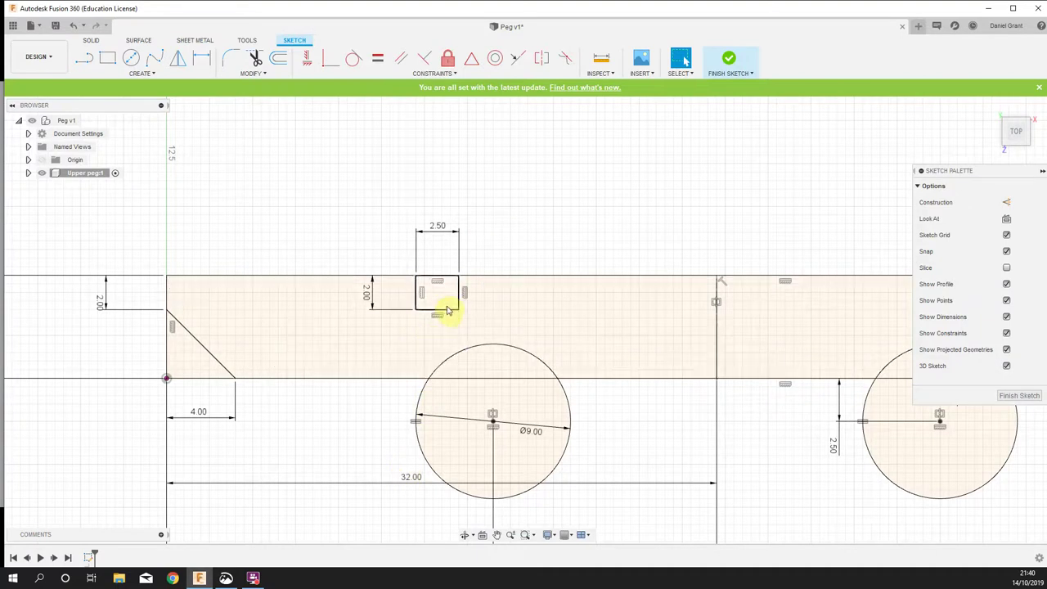
# Slide the notch rectangle along the edge and dimension it 24 mm from the peg's left end
pyautogui.moveTo(444, 312); pyautogui.dragTo(440, 322)
pyautogui.press('Escape')
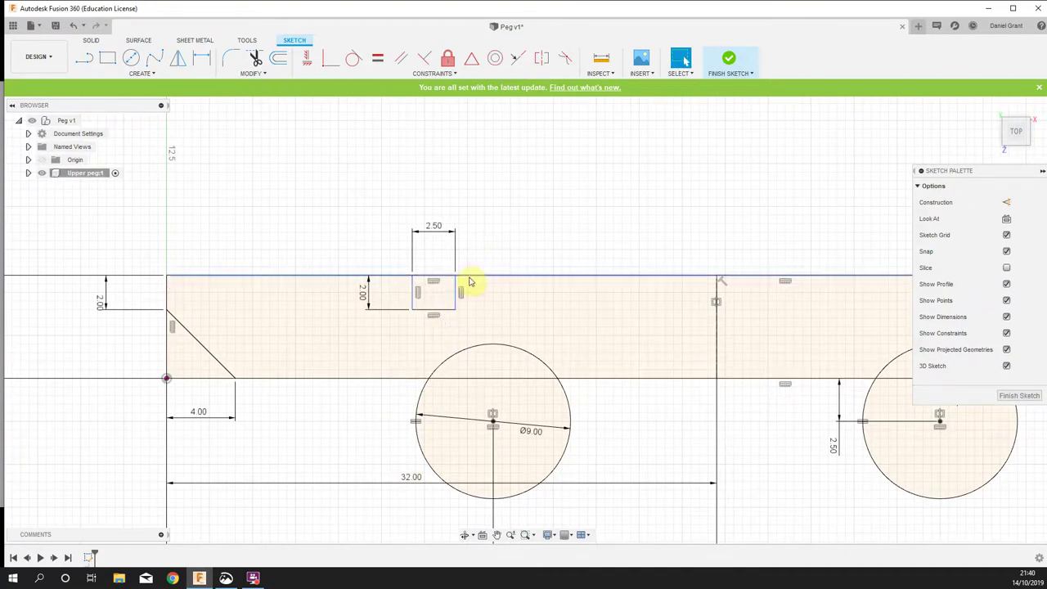
pyautogui.moveTo(471, 295)
pyautogui.mouseDown()
pyautogui.moveTo(614, 311)
pyautogui.moveTo(450, 322)
pyautogui.moveTo(497, 274)
pyautogui.mouseUp()
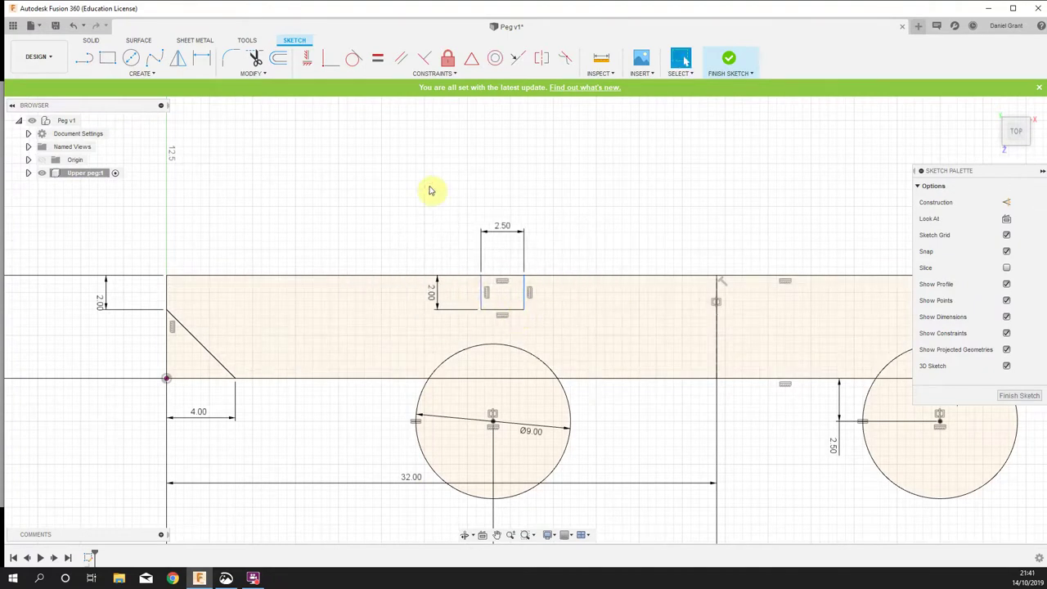
pyautogui.press('r')
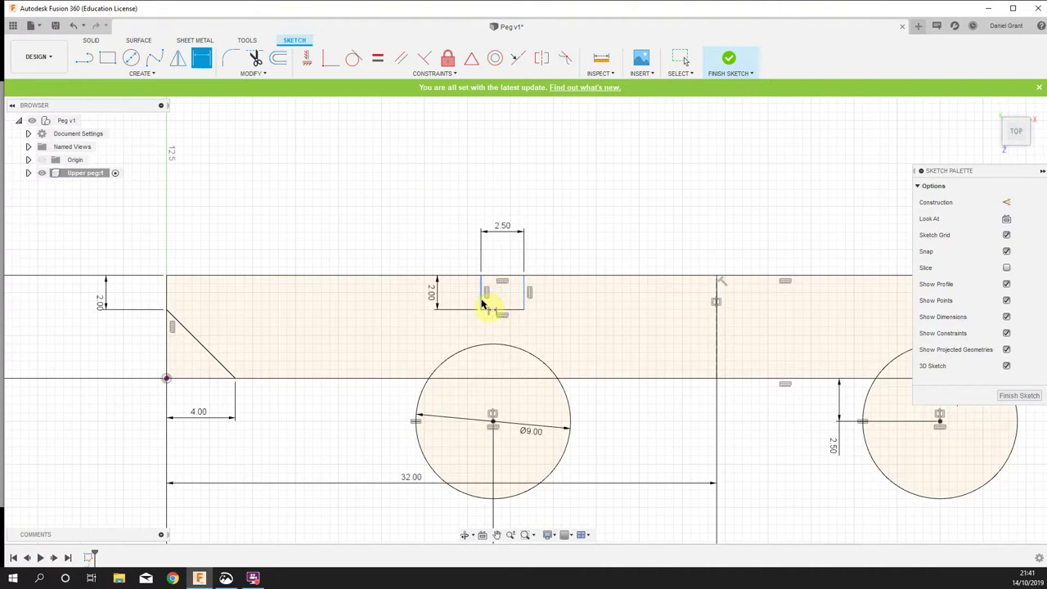
pyautogui.click(482, 301)
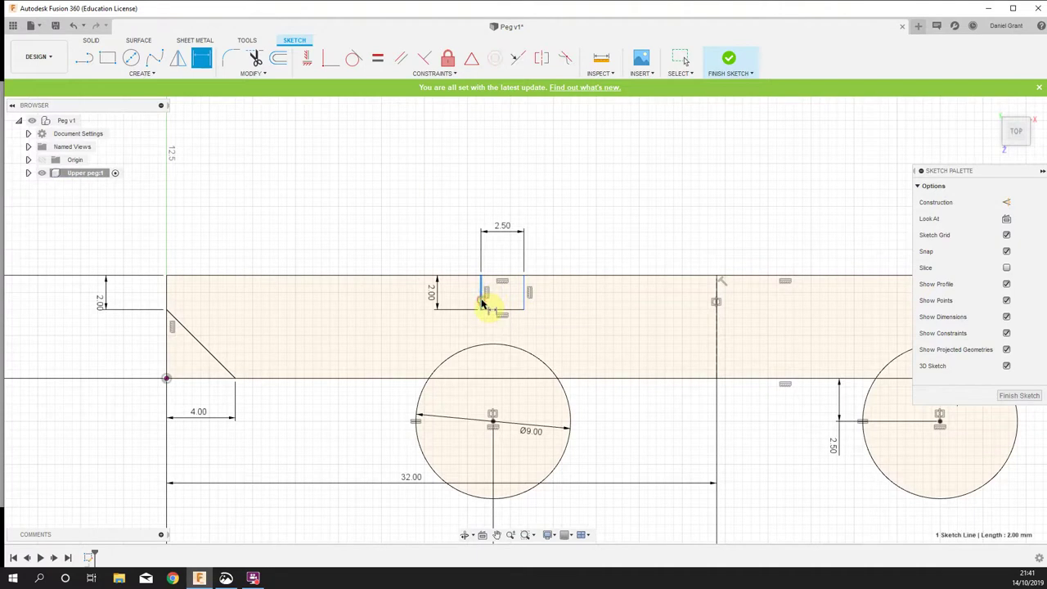
pyautogui.click(169, 288)
pyautogui.click(280, 215)
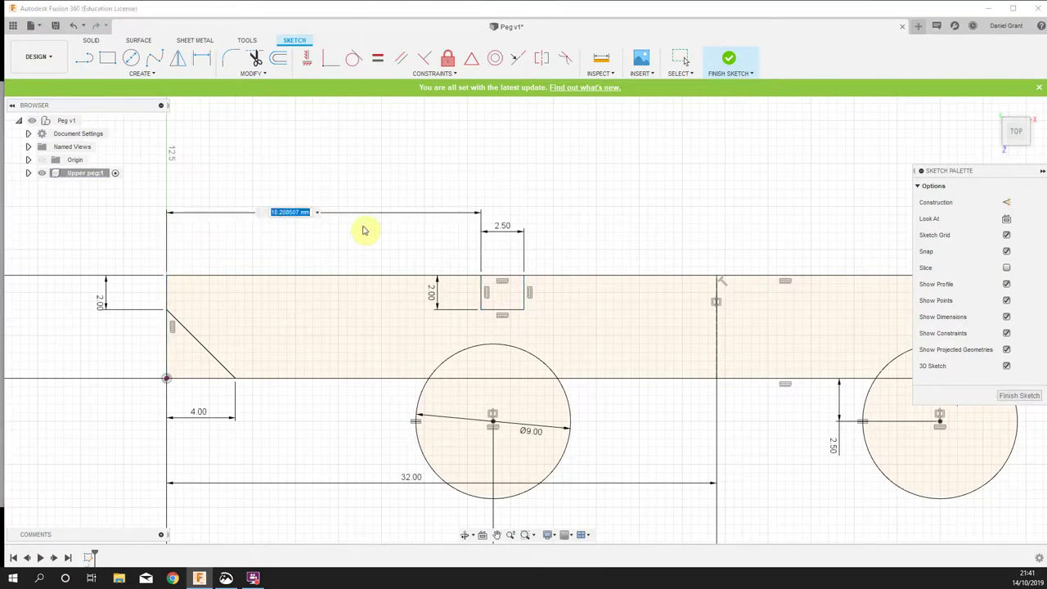
pyautogui.write('24')
pyautogui.press('Return')
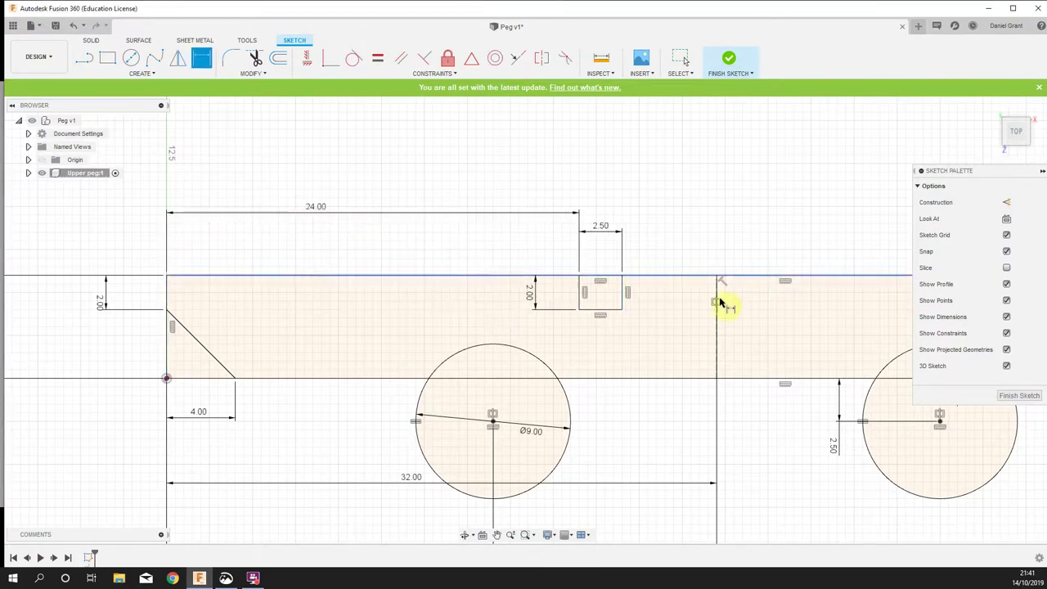
pyautogui.moveTo(784, 460); pyautogui.dragTo(476, 432, button='middle')
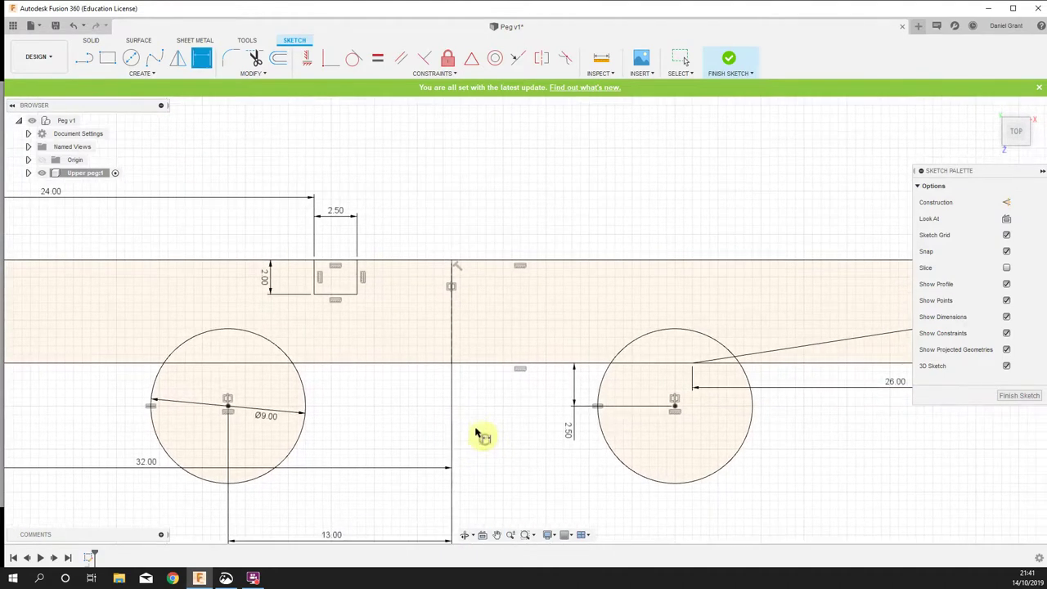
pyautogui.press('c')
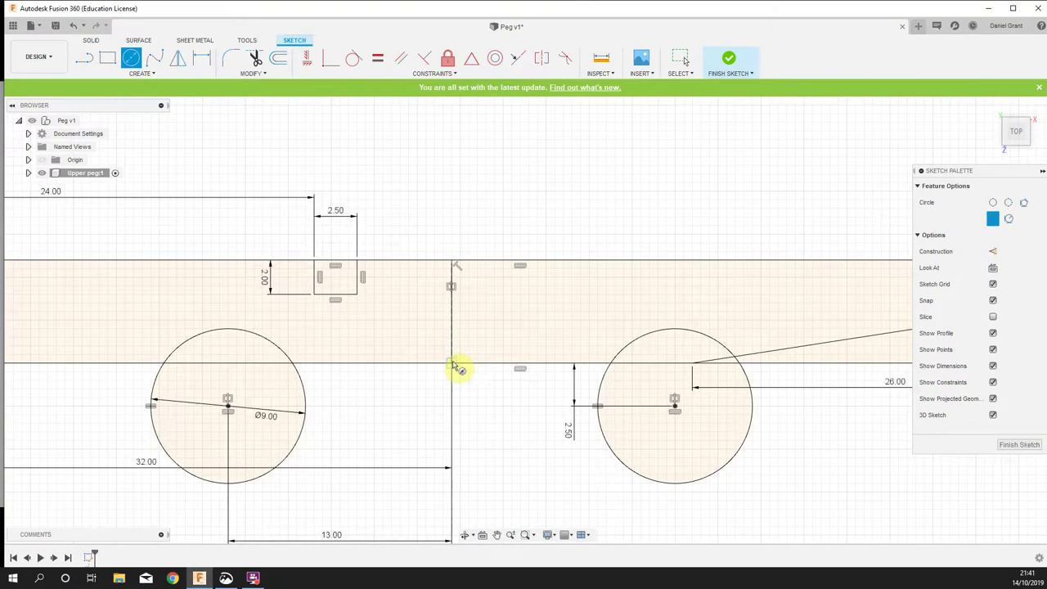
# Place a Ø2 mm circle where the dashed 32.00 mm line meets the bottom edge
pyautogui.scroll(3, 448, 363)
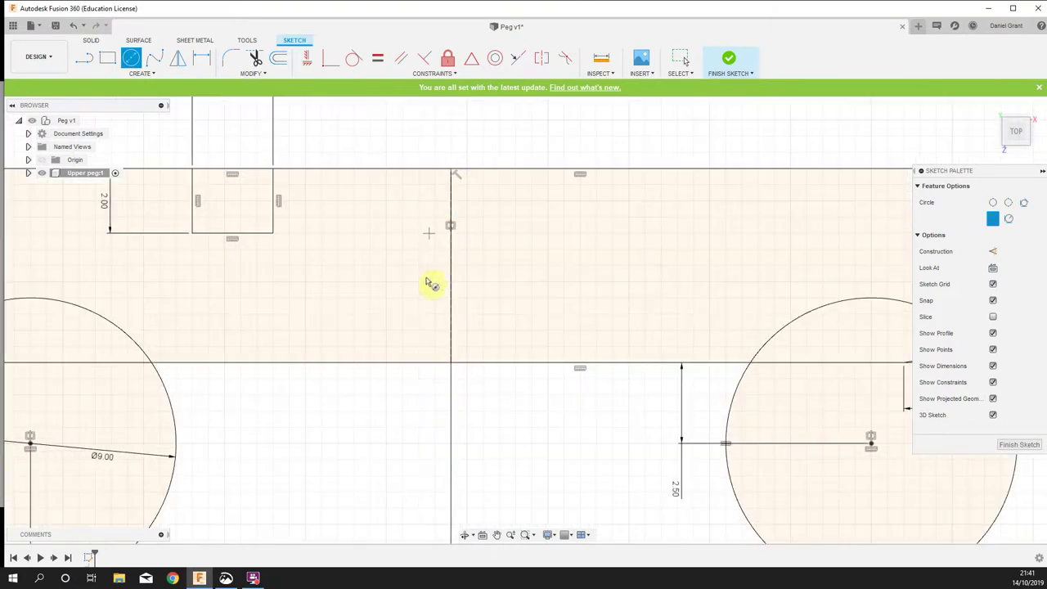
pyautogui.click(449, 363)
pyautogui.write('2.236')
pyautogui.press('Return')
pyautogui.press('Escape')
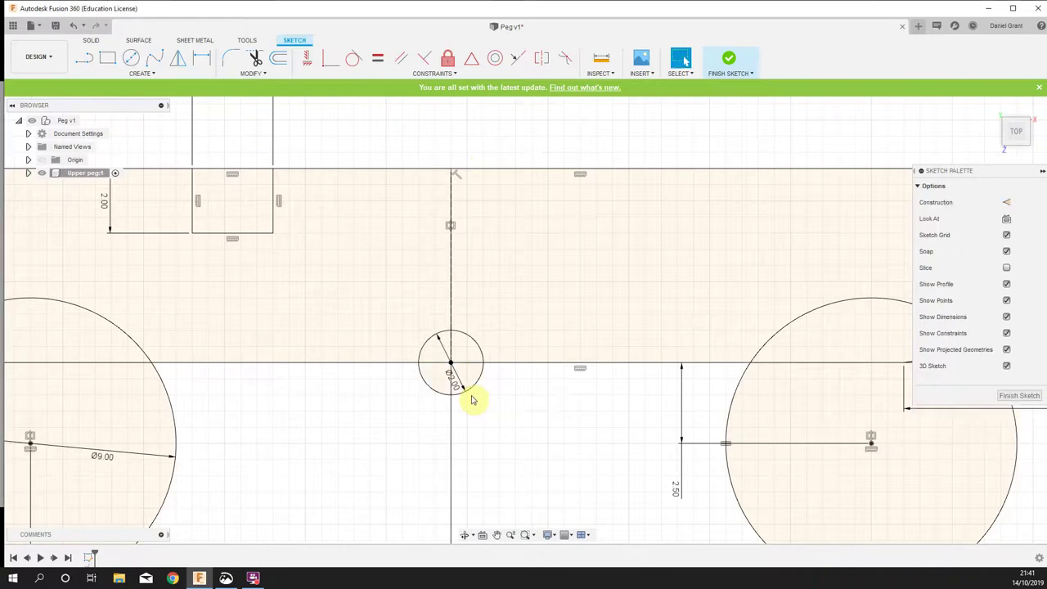
pyautogui.scroll(-3, 458, 373)
pyautogui.scroll(-3, 830, 382)
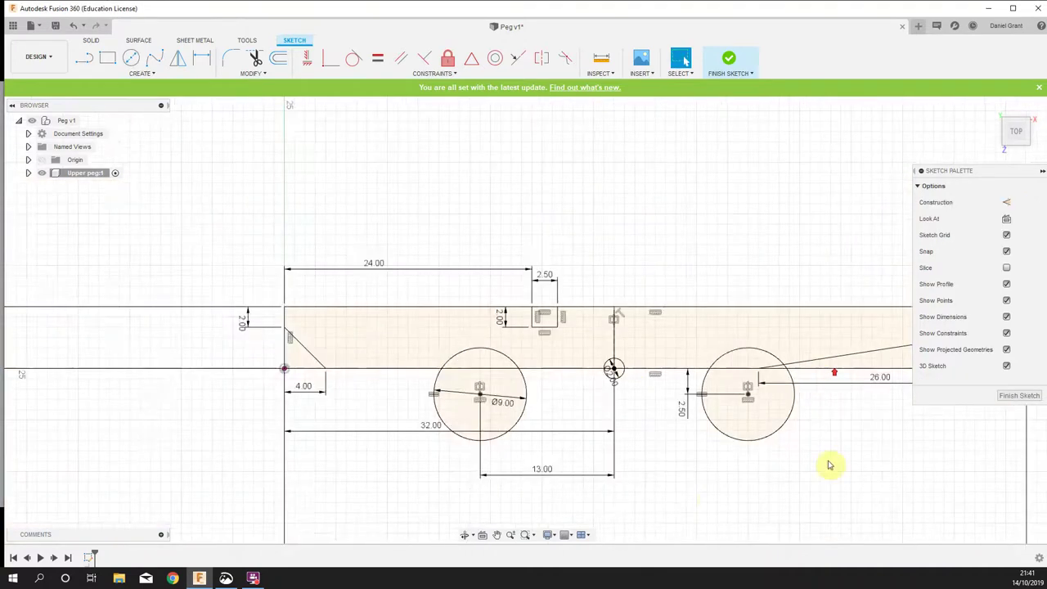
pyautogui.moveTo(827, 463); pyautogui.dragTo(580, 489, button='middle')
pyautogui.scroll(-1, 671, 401)
pyautogui.scroll(1, 671, 401)
pyautogui.moveTo(671, 401); pyautogui.dragTo(633, 295, button='middle')
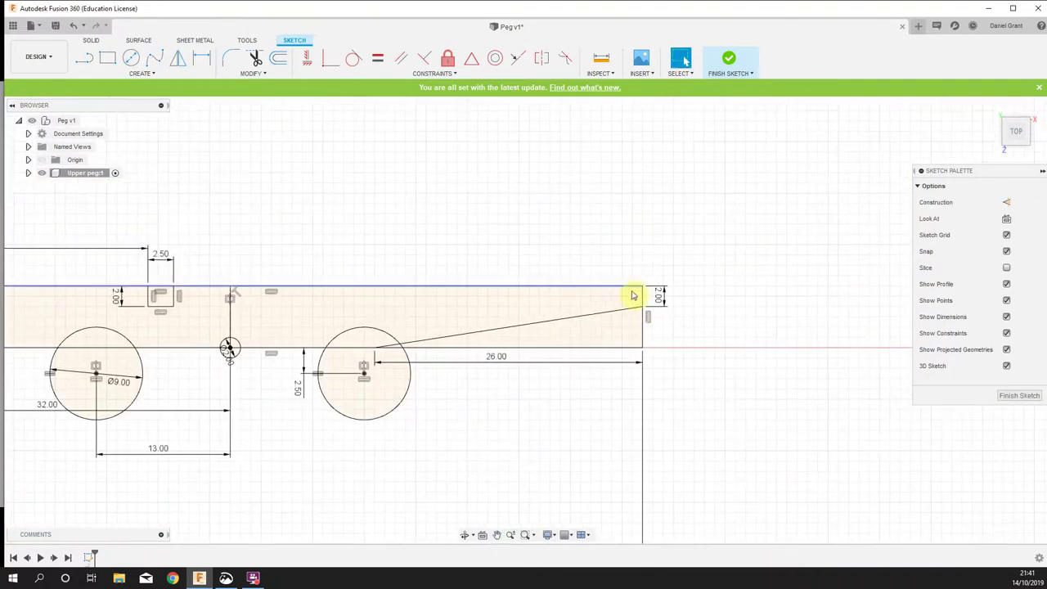
pyautogui.scroll(5, 634, 315)
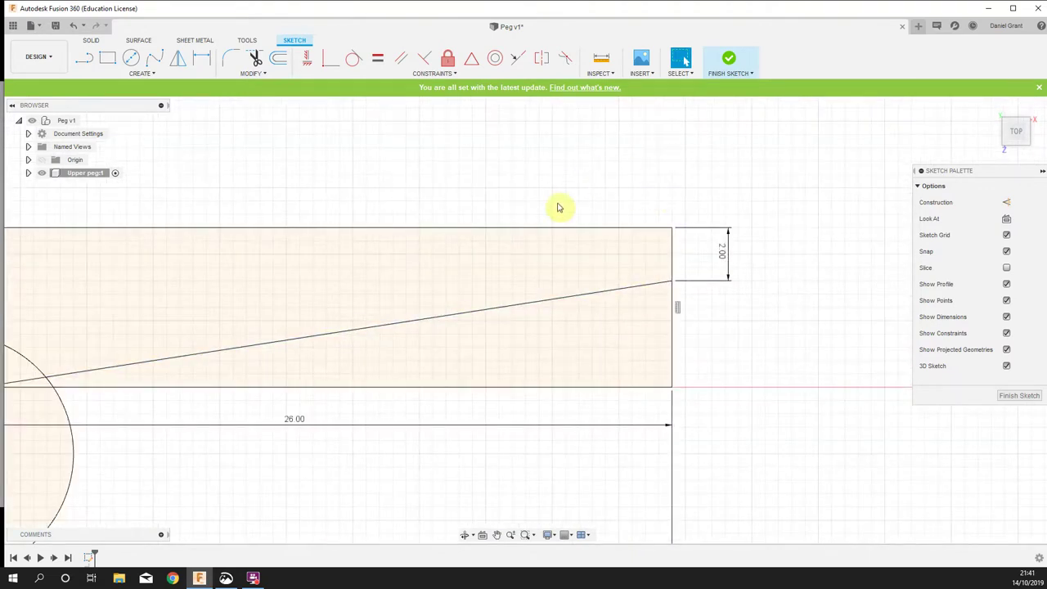
# Draw a circle near the peg's right end and dimension it to Ø3 mm
pyautogui.press('c')
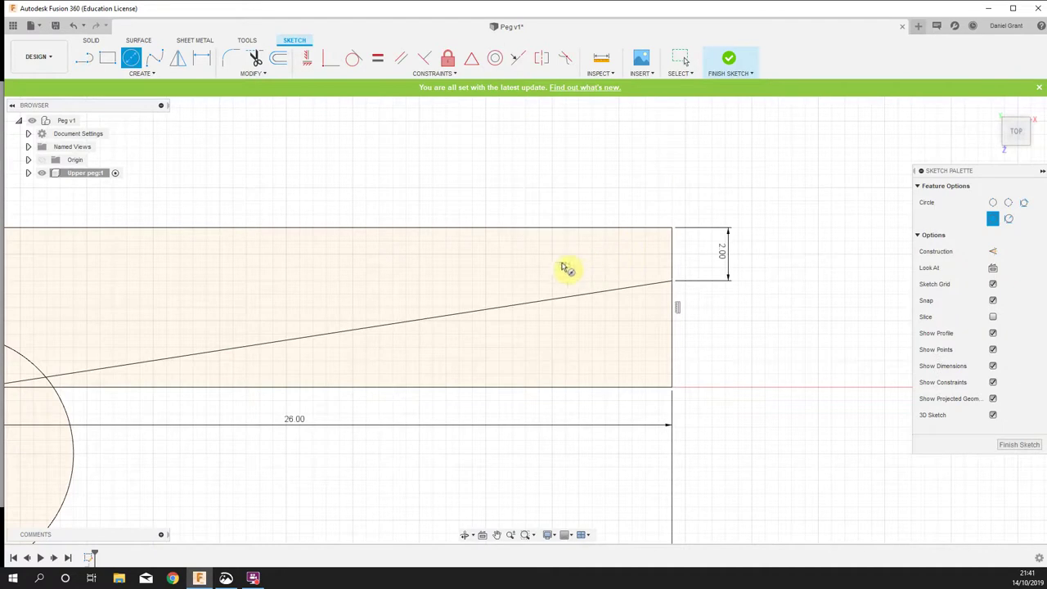
pyautogui.click(476, 266)
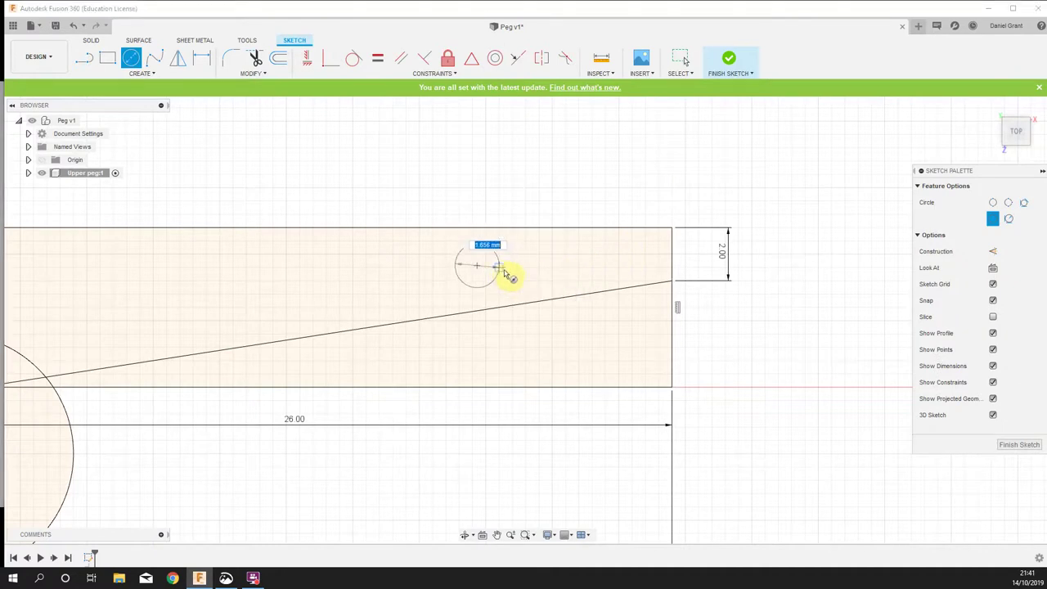
pyautogui.click(510, 274)
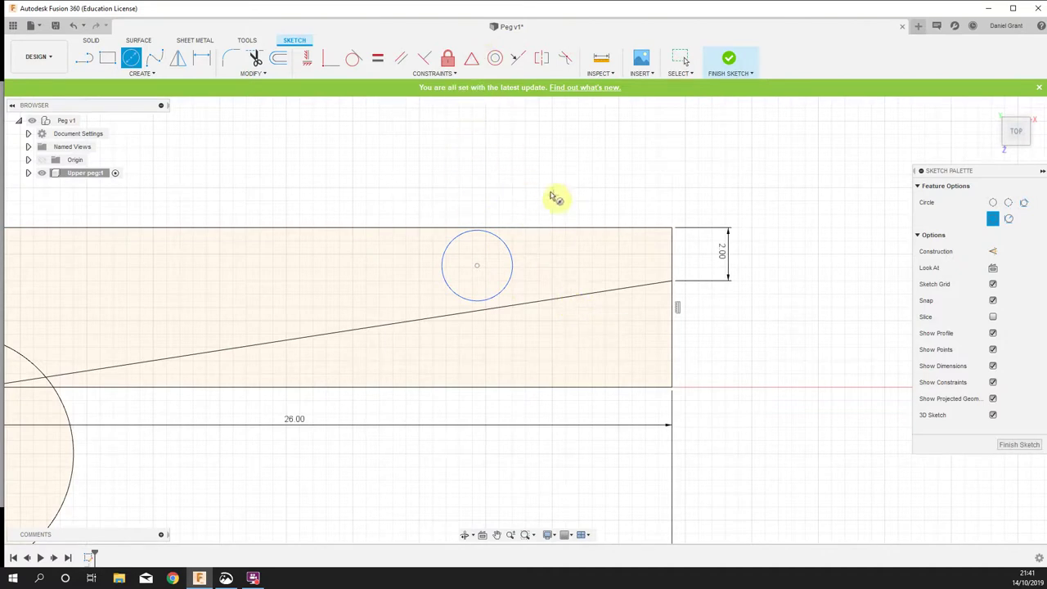
pyautogui.press('d')
pyautogui.click(502, 240)
pyautogui.click(532, 180)
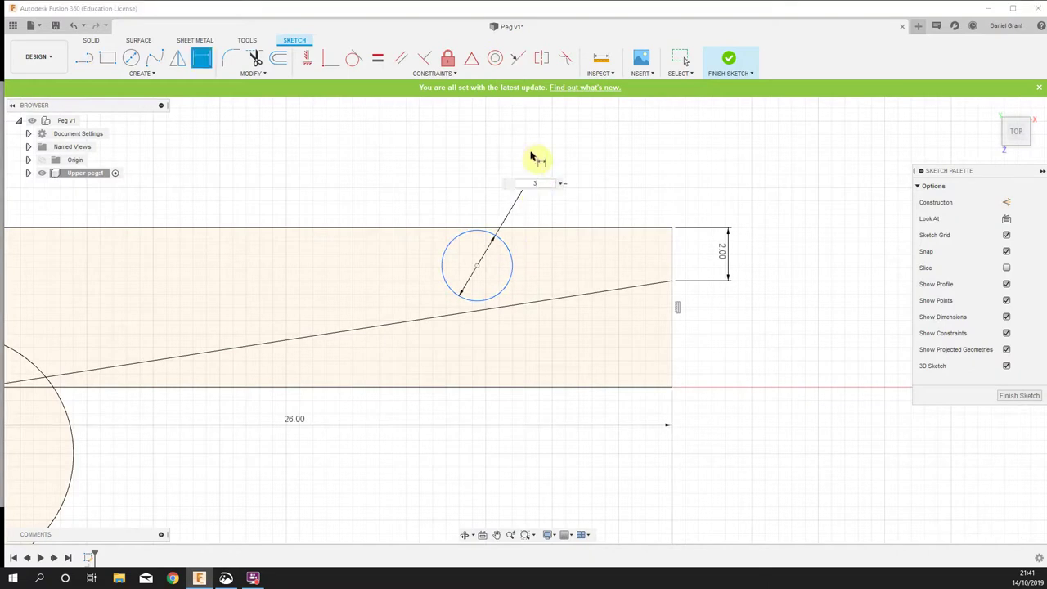
pyautogui.write('3')
pyautogui.press('Return')
pyautogui.press('Escape')
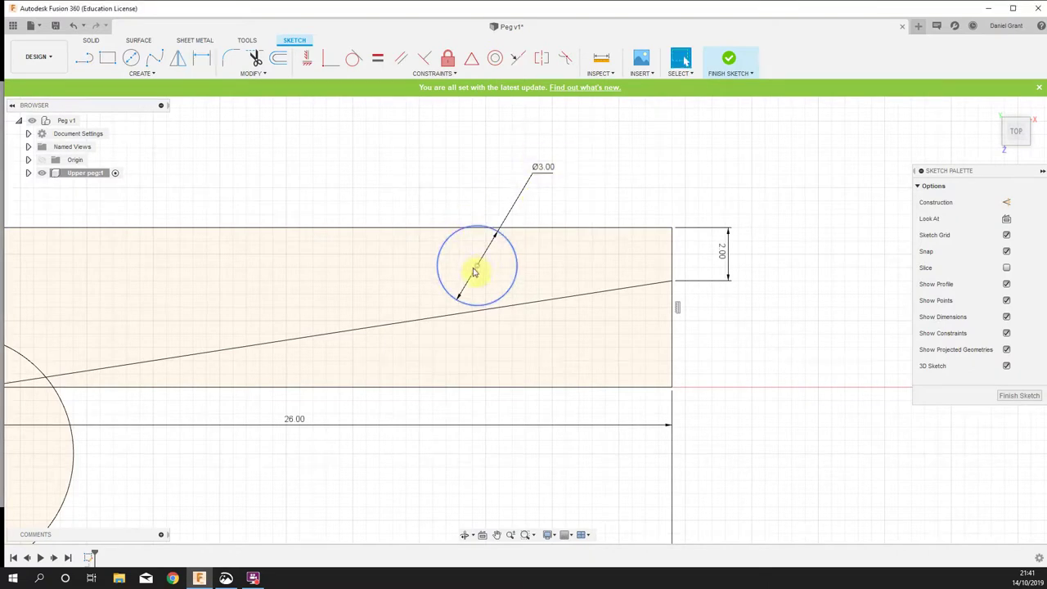
pyautogui.moveTo(474, 273)
pyautogui.mouseDown()
pyautogui.moveTo(467, 264)
pyautogui.moveTo(480, 266)
pyautogui.moveTo(409, 293)
pyautogui.mouseUp()
pyautogui.moveTo(485, 267)
pyautogui.mouseDown()
pyautogui.moveTo(428, 269)
pyautogui.moveTo(437, 264)
pyautogui.moveTo(404, 246)
pyautogui.moveTo(430, 266)
pyautogui.moveTo(404, 275)
pyautogui.moveTo(444, 265)
pyautogui.mouseUp()
pyautogui.click(490, 137)
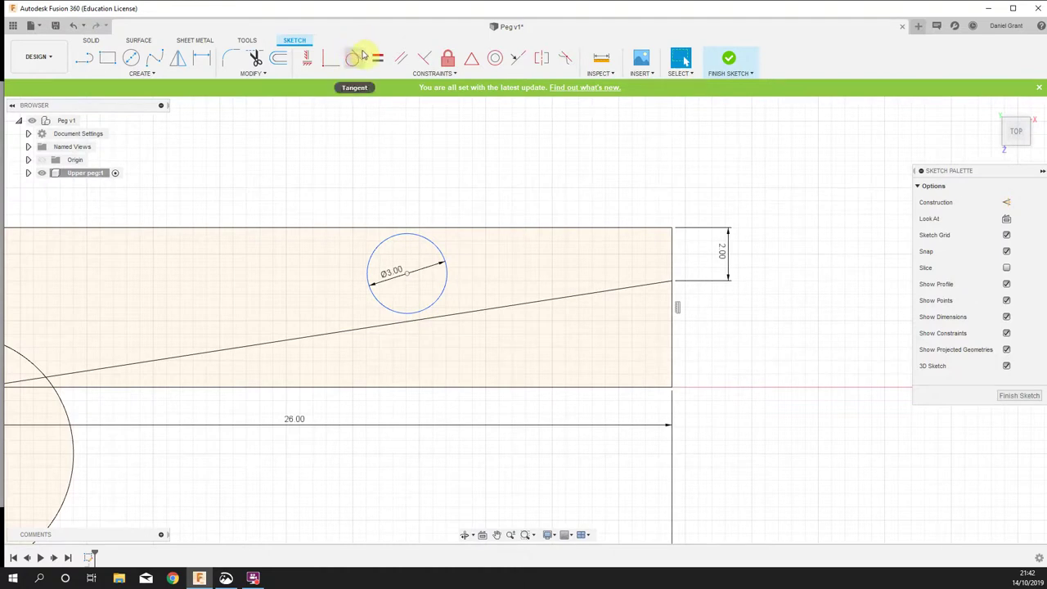
# Make the Ø3 circle tangent to the slanted line and the peg's top edge
pyautogui.click(354, 59)
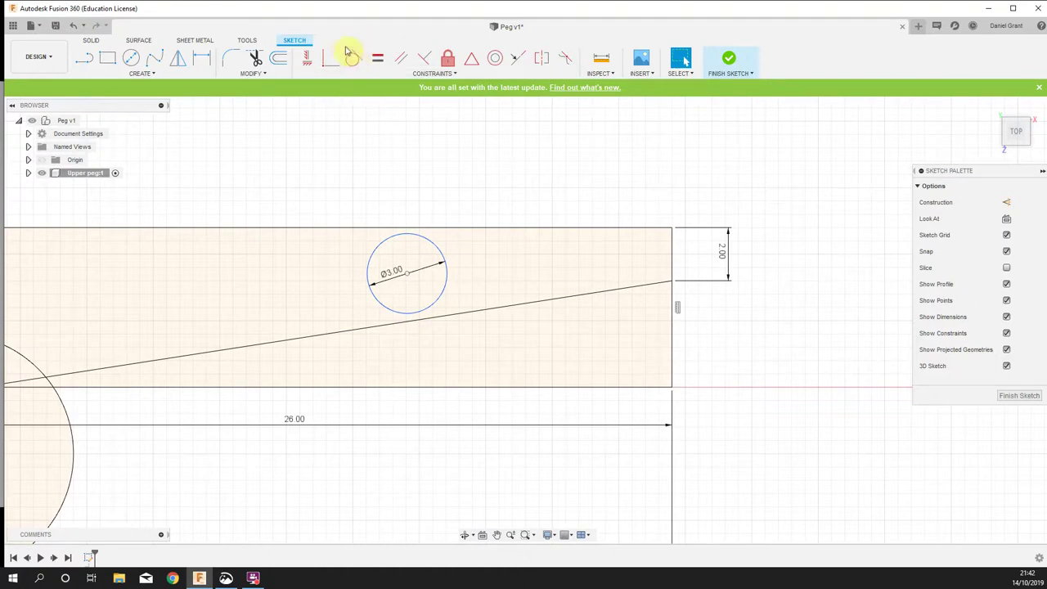
pyautogui.click(352, 61)
pyautogui.click(437, 306)
pyautogui.click(435, 301)
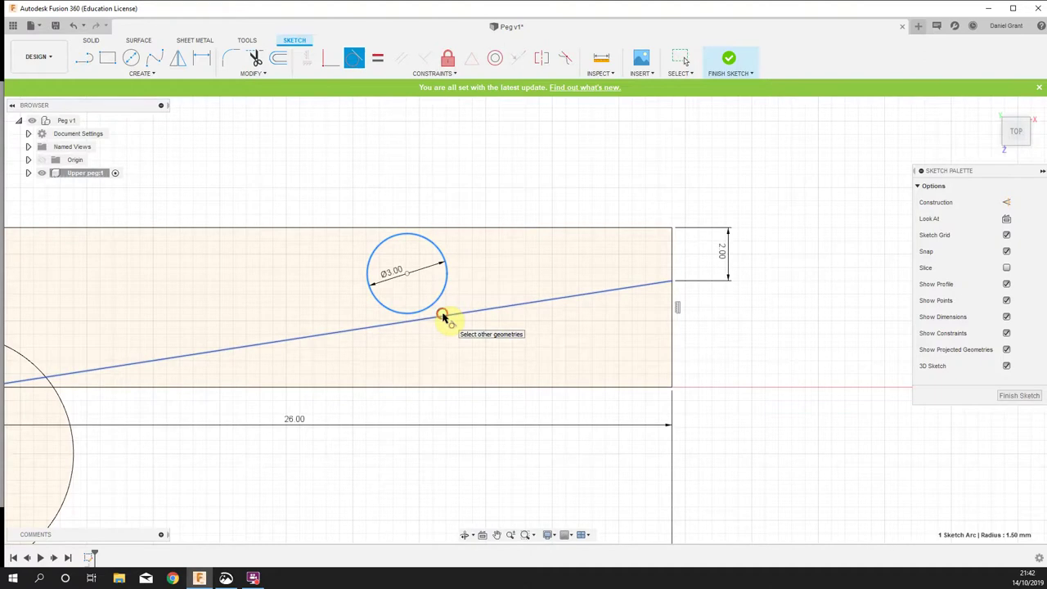
pyautogui.click(443, 317)
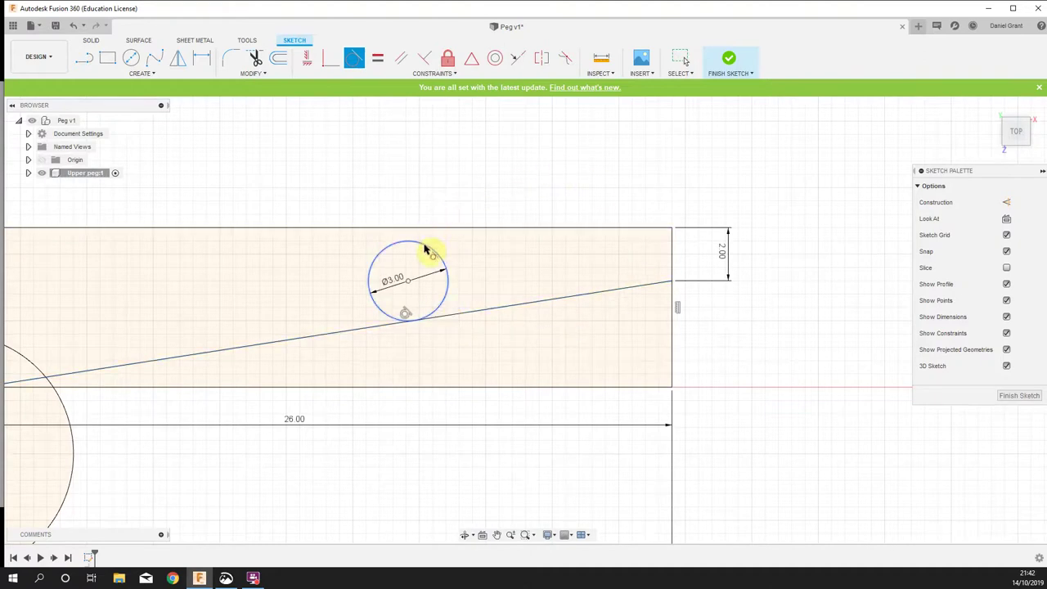
pyautogui.click(424, 247)
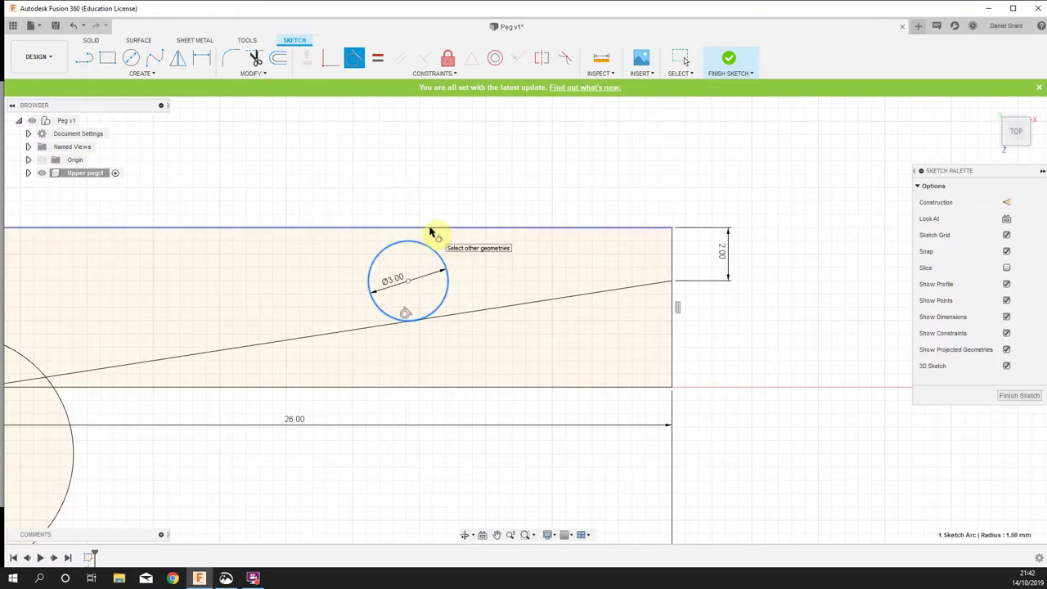
pyautogui.click(431, 233)
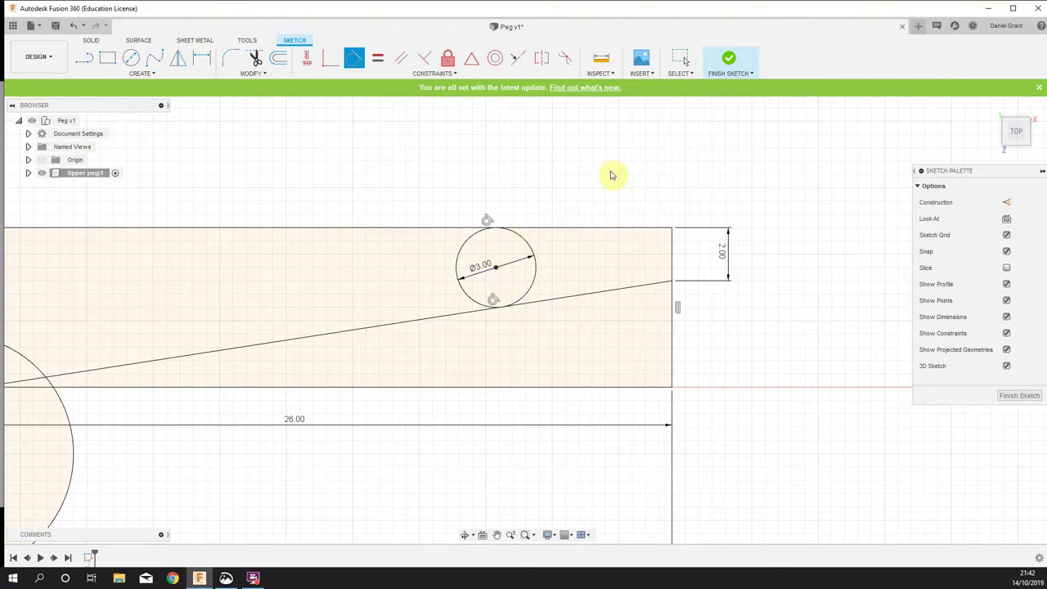
pyautogui.press('Escape')
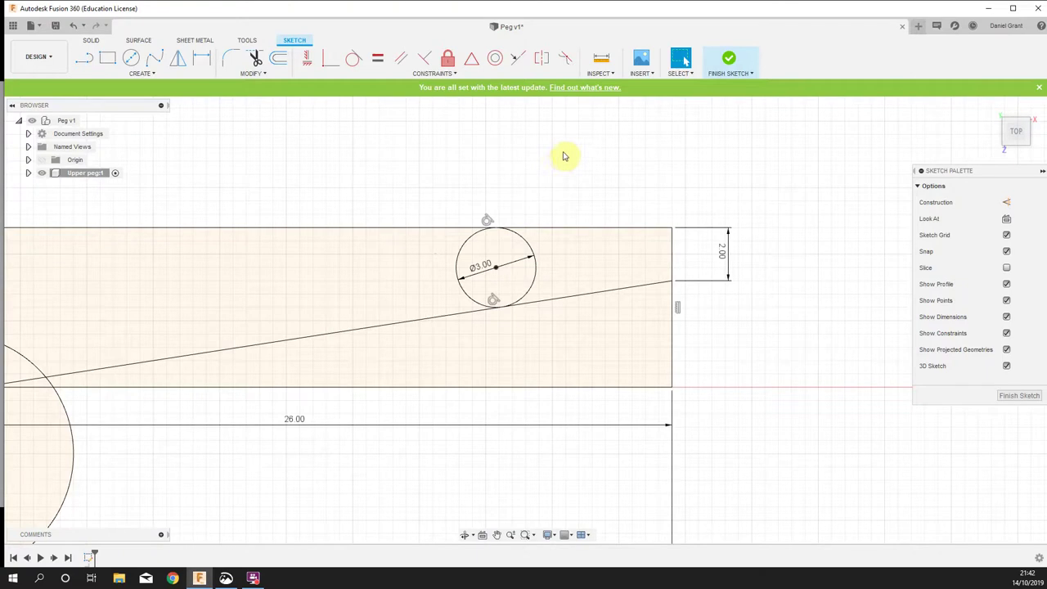
pyautogui.press('c')
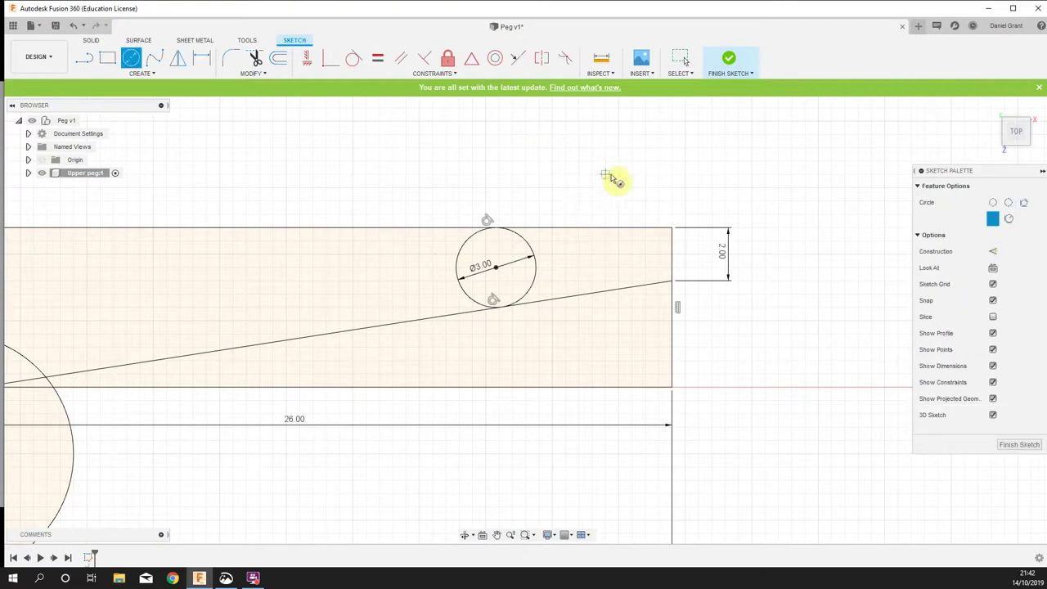
# Draw a Ø1.5 mm circle and constrain it concentric with the Ø3.00 hinge circle
pyautogui.click(589, 148)
pyautogui.write('1.5')
pyautogui.press('Return')
pyautogui.press('Escape')
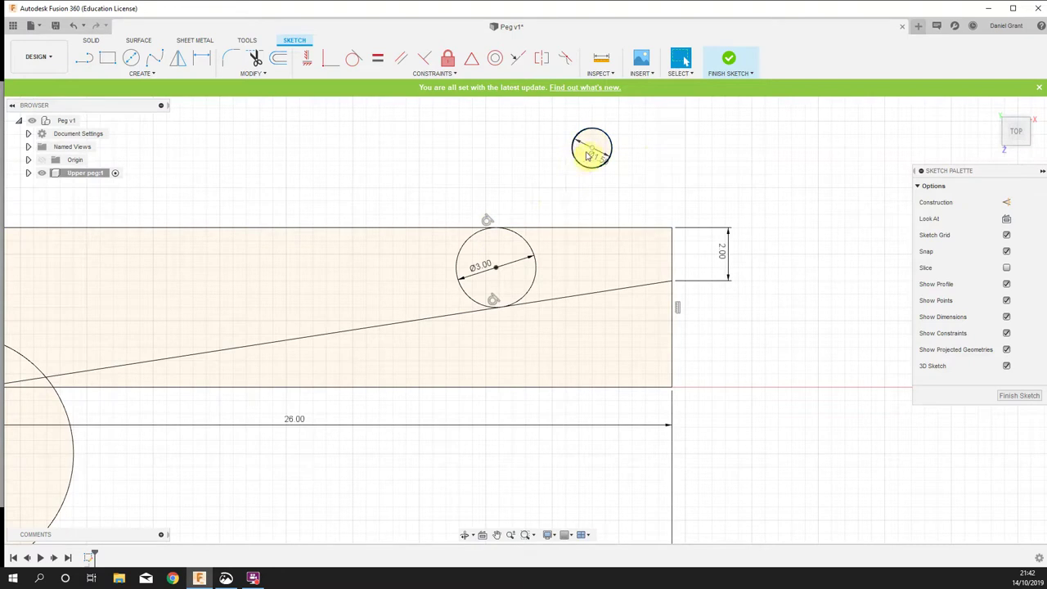
pyautogui.moveTo(591, 148); pyautogui.dragTo(560, 186)
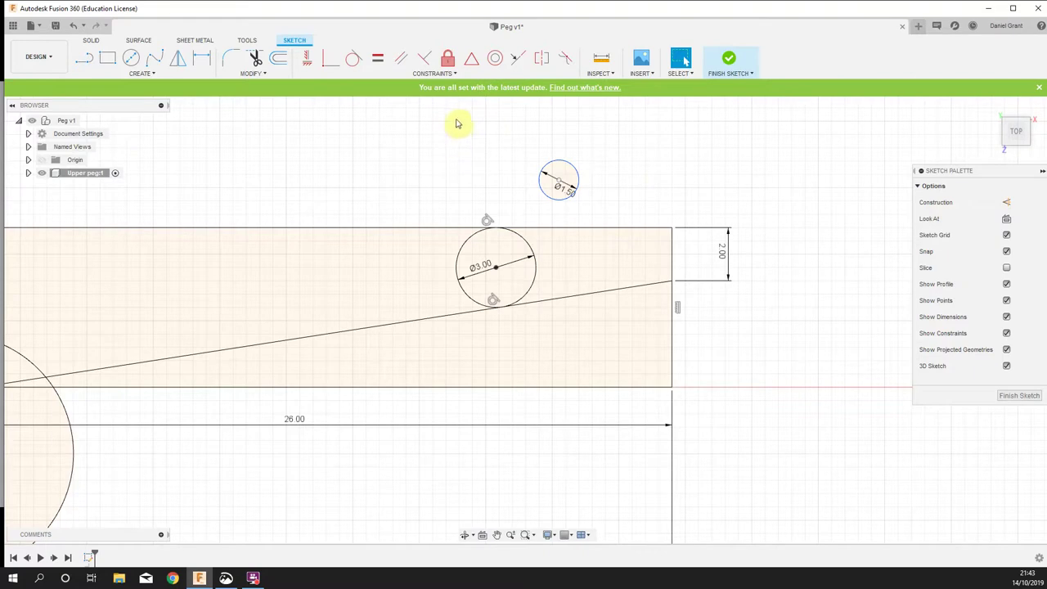
pyautogui.click(494, 61)
pyautogui.click(560, 170)
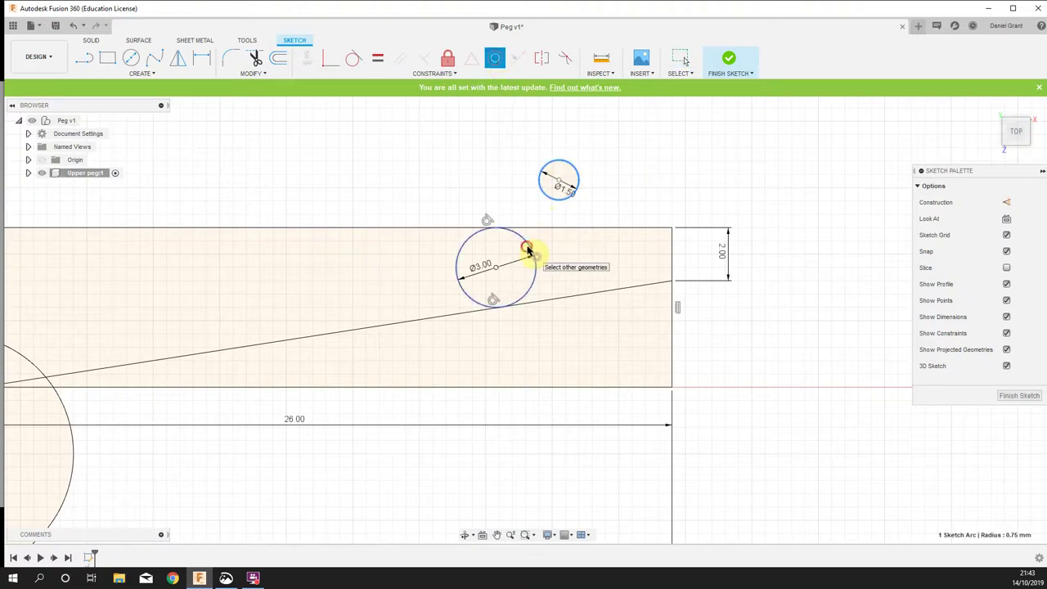
pyautogui.click(528, 251)
pyautogui.scroll(-4, 456, 199)
pyautogui.moveTo(311, 154)
pyautogui.mouseDown(button='middle')
pyautogui.moveTo(755, 224)
pyautogui.moveTo(569, 200)
pyautogui.mouseUp(button='middle')
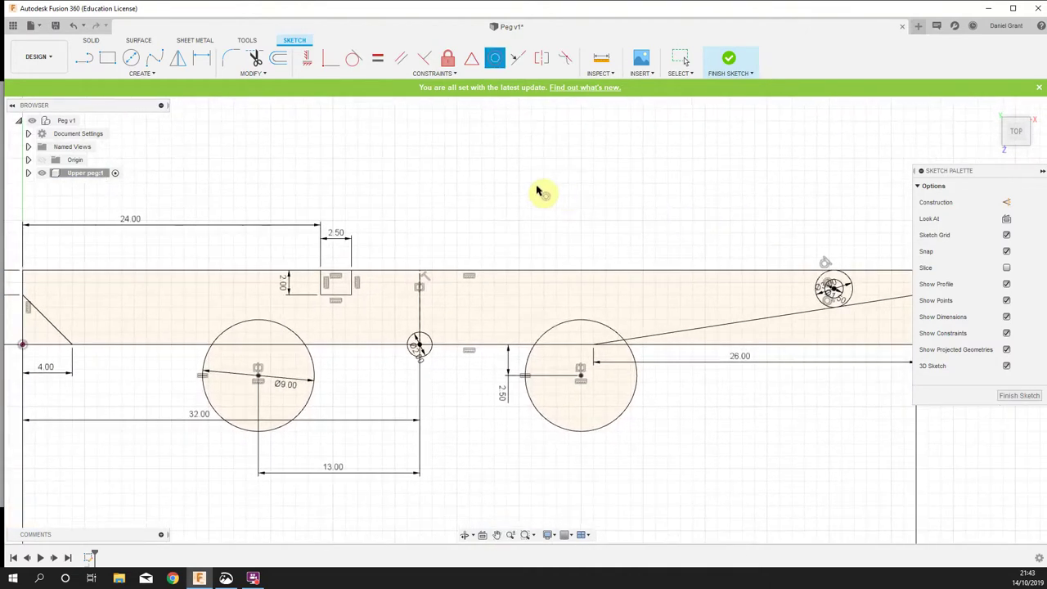
pyautogui.scroll(-3, 537, 191)
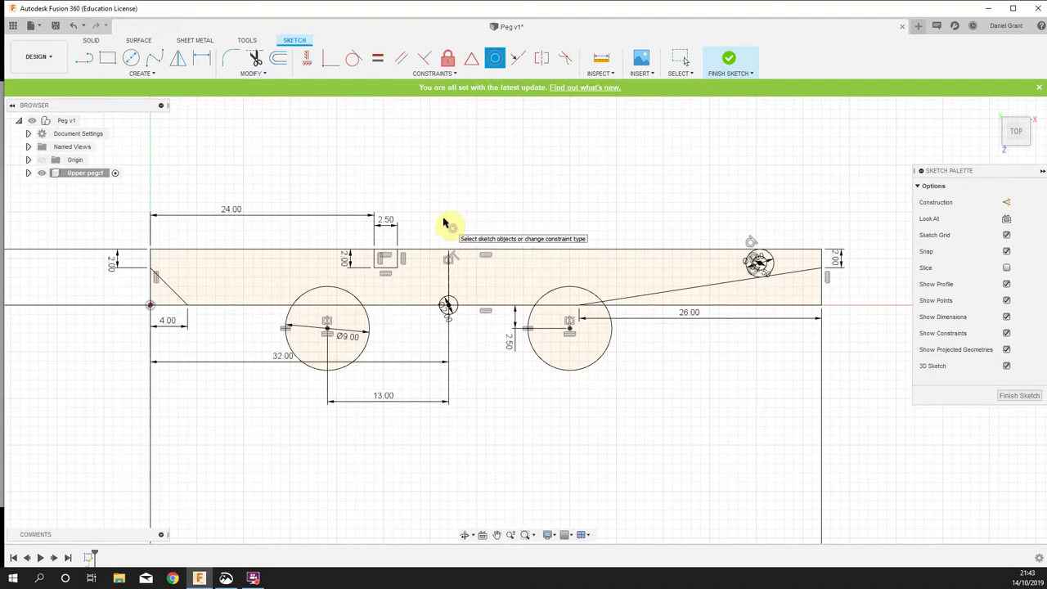
pyautogui.press('Escape')
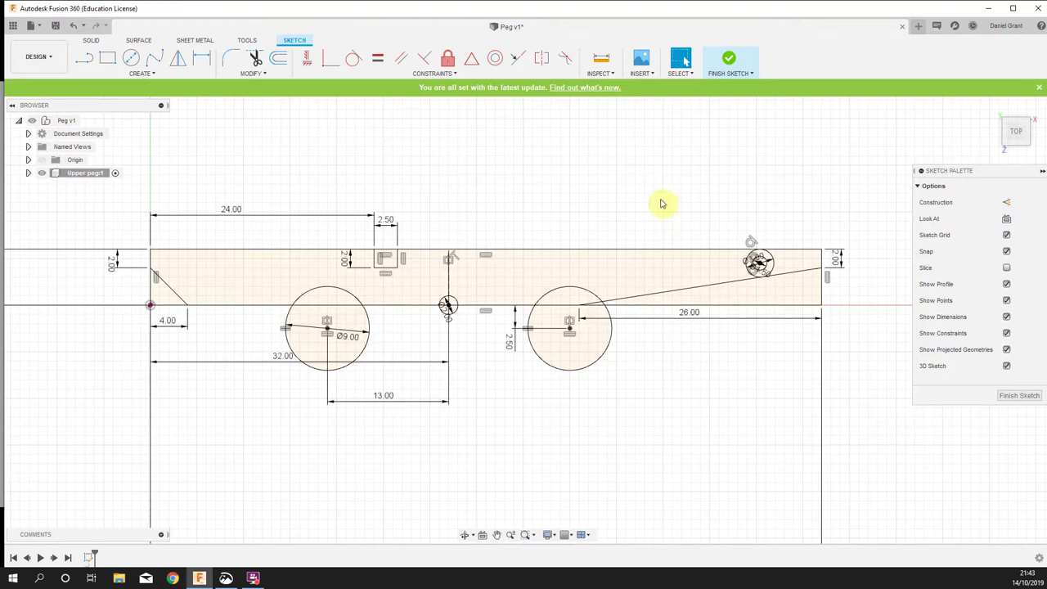
# Press-pull the peg outline and the ring around the hinge hole 9 mm into a solid
pyautogui.rightClick(612, 170)
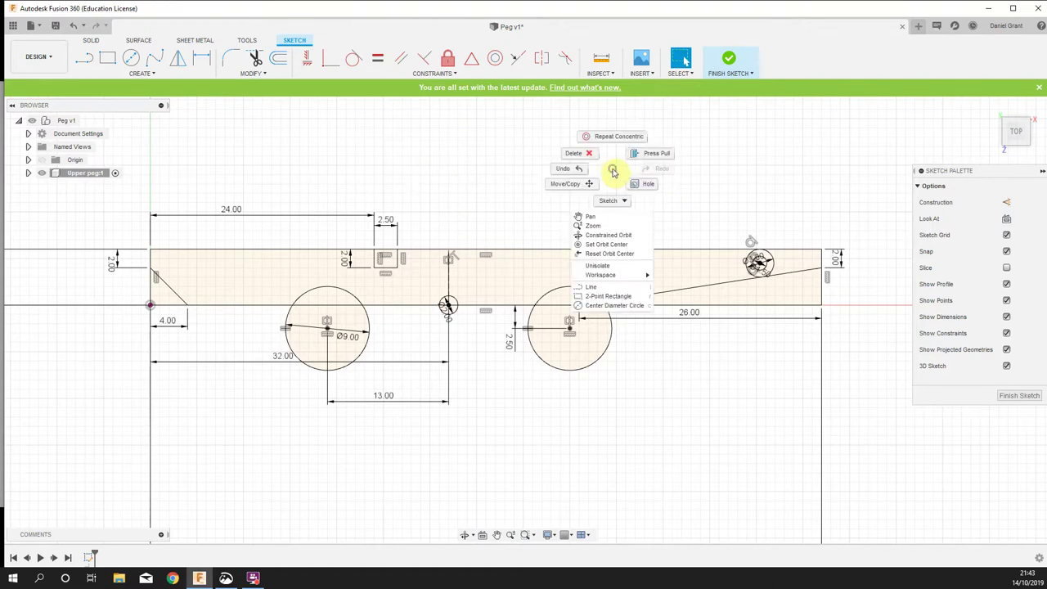
pyautogui.click(646, 155)
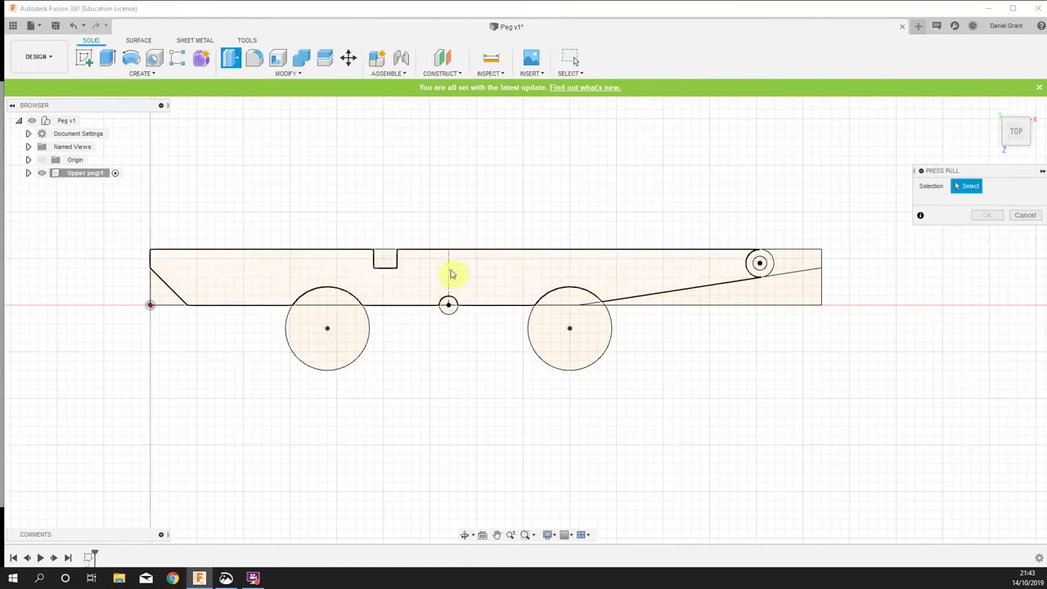
pyautogui.click(509, 262)
pyautogui.scroll(5, 759, 263)
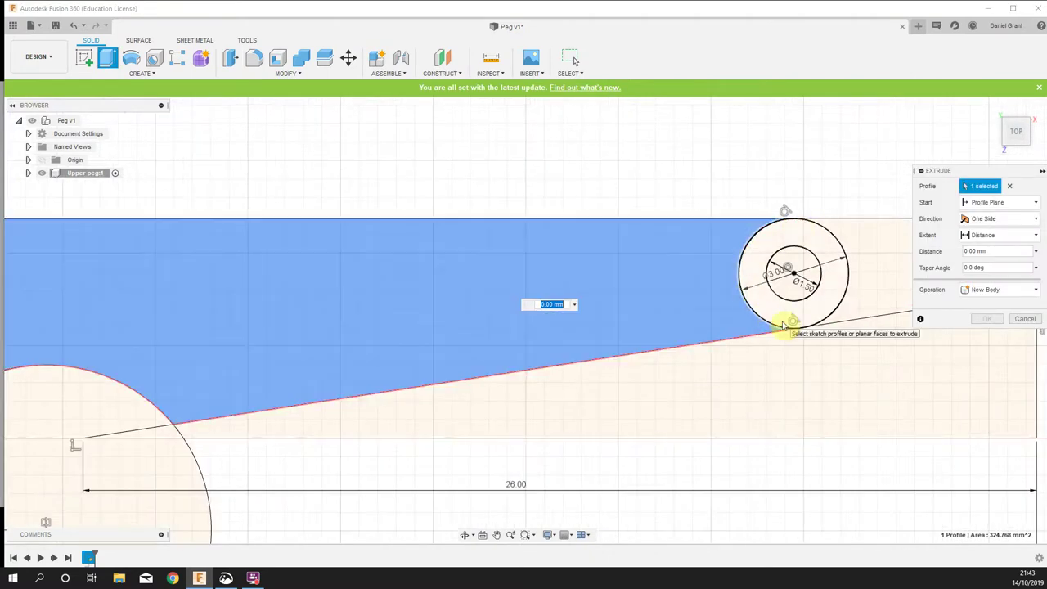
pyautogui.click(772, 305)
pyautogui.scroll(-6, 685, 233)
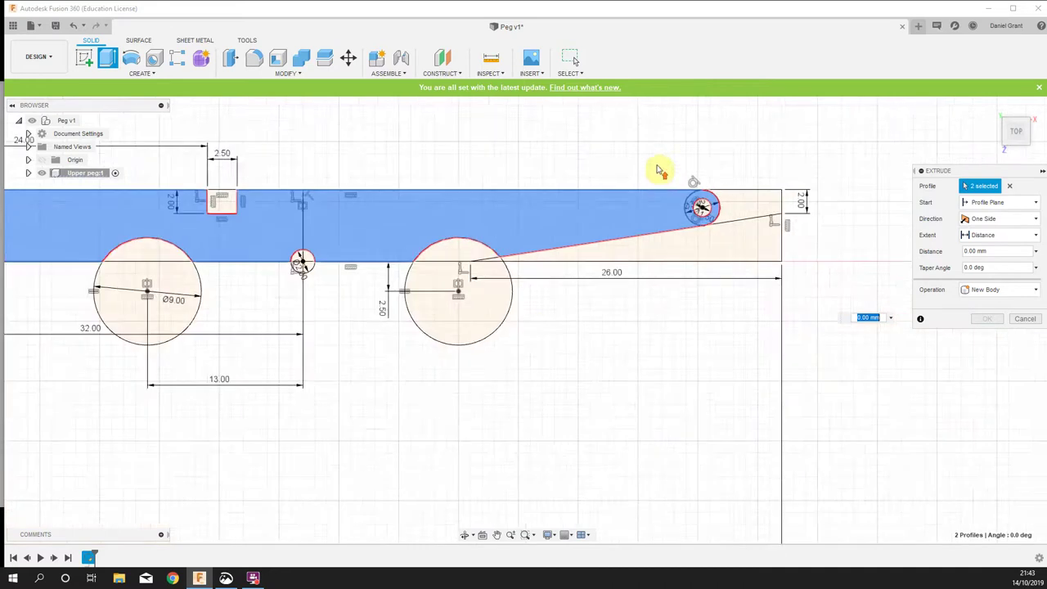
pyautogui.moveTo(600, 346); pyautogui.dragTo(612, 373, button='middle')
pyautogui.moveTo(606, 331); pyautogui.dragTo(594, 374, button='middle')
pyautogui.moveTo(659, 216); pyautogui.dragTo(657, 247)
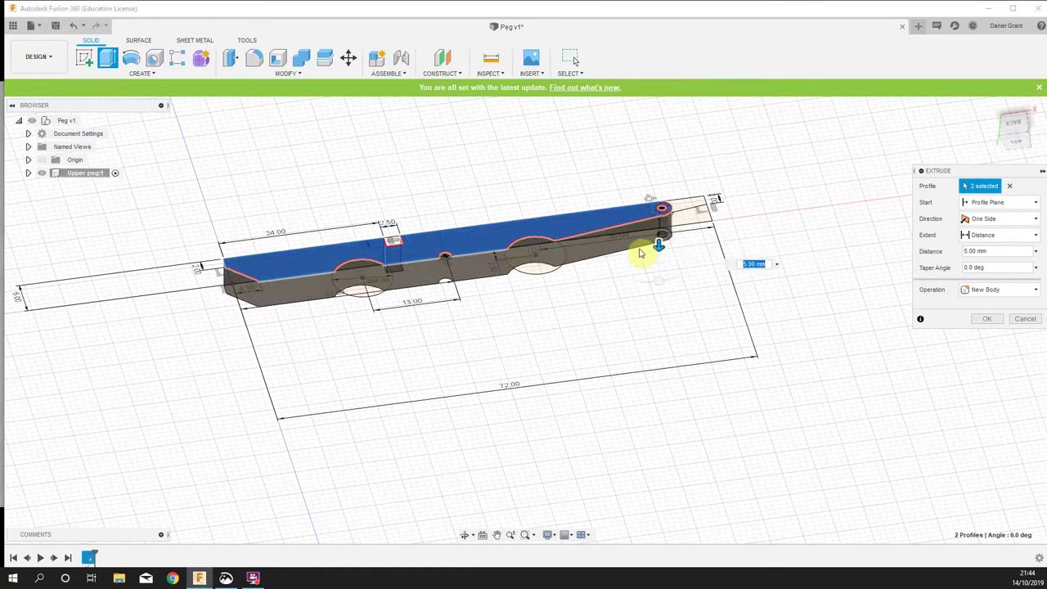
pyautogui.write('9')
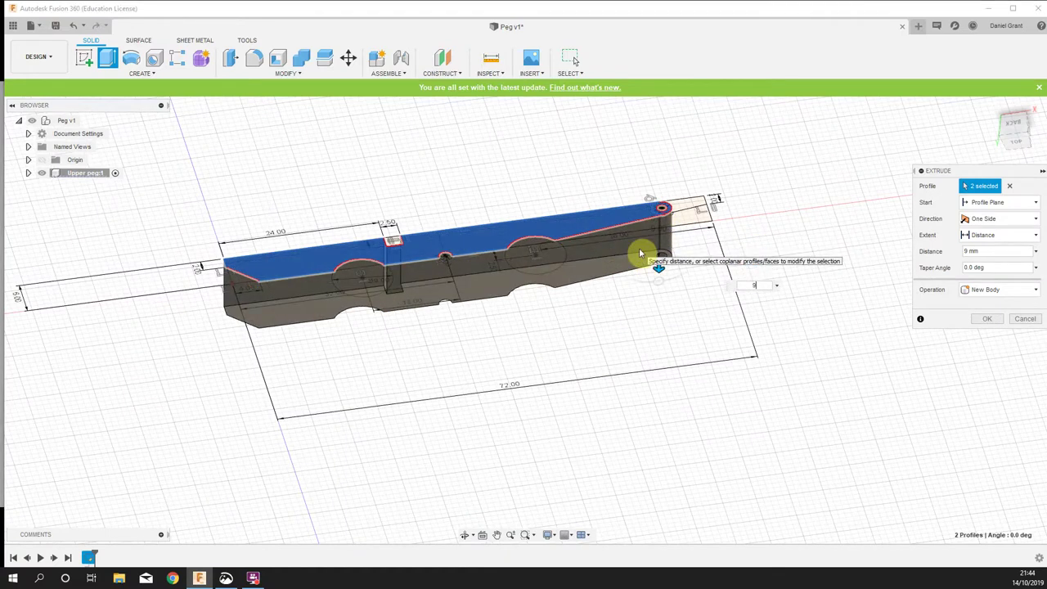
pyautogui.press('Return')
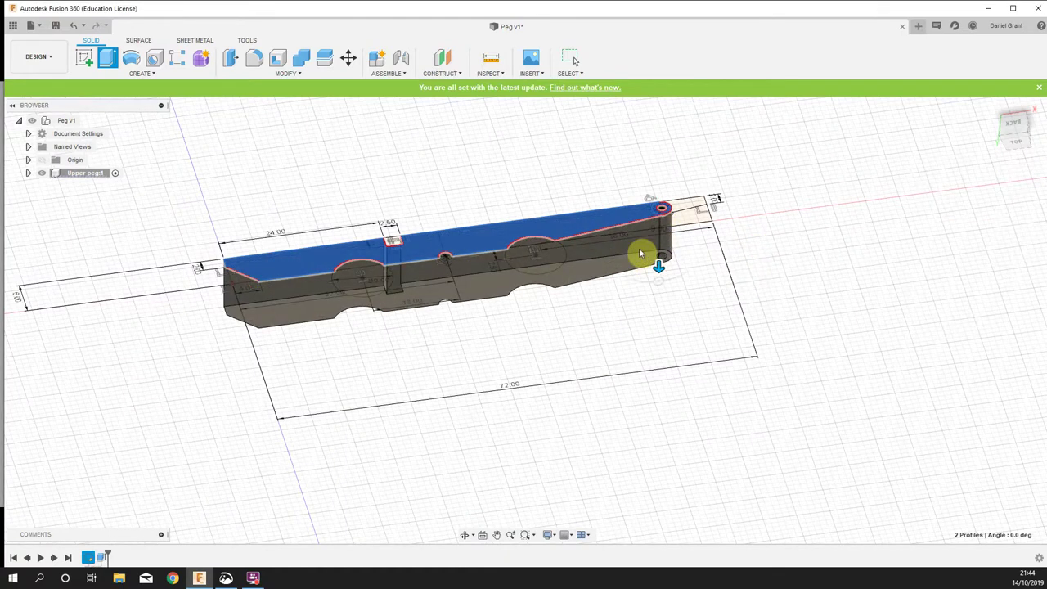
pyautogui.moveTo(572, 376)
pyautogui.keyDown('shift'); pyautogui.mouseDown(button='middle')
pyautogui.moveTo(534, 390)
pyautogui.moveTo(551, 314)
pyautogui.moveTo(562, 366)
pyautogui.moveTo(645, 262)
pyautogui.moveTo(642, 294)
pyautogui.mouseUp(button='middle'); pyautogui.keyUp('shift')
# Copy the Upper peg:1 component and paste it into Peg v1 as a new component
pyautogui.click(73, 176)
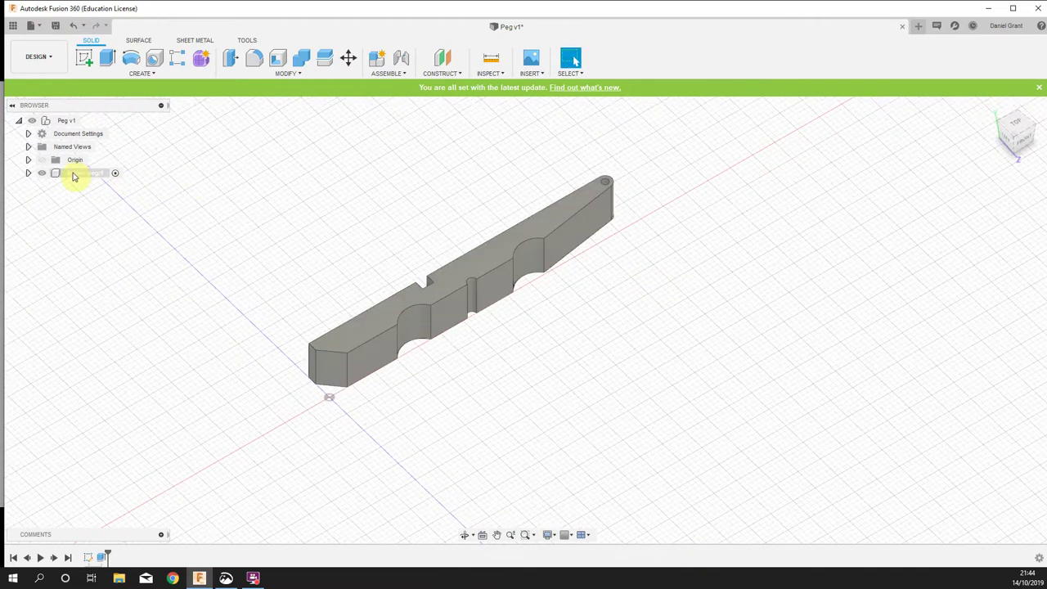
pyautogui.rightClick(81, 176)
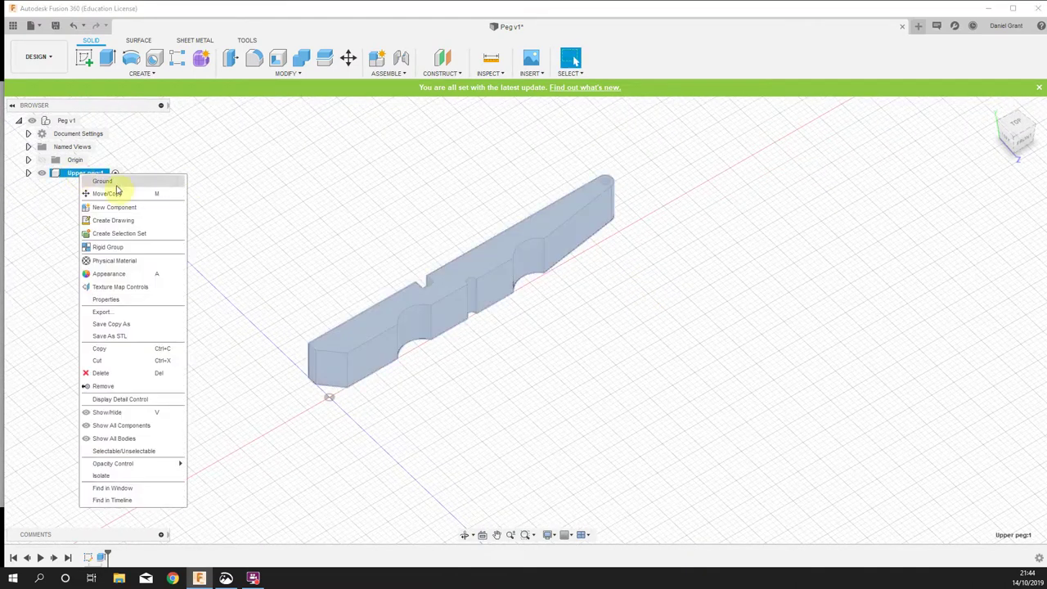
pyautogui.click(126, 352)
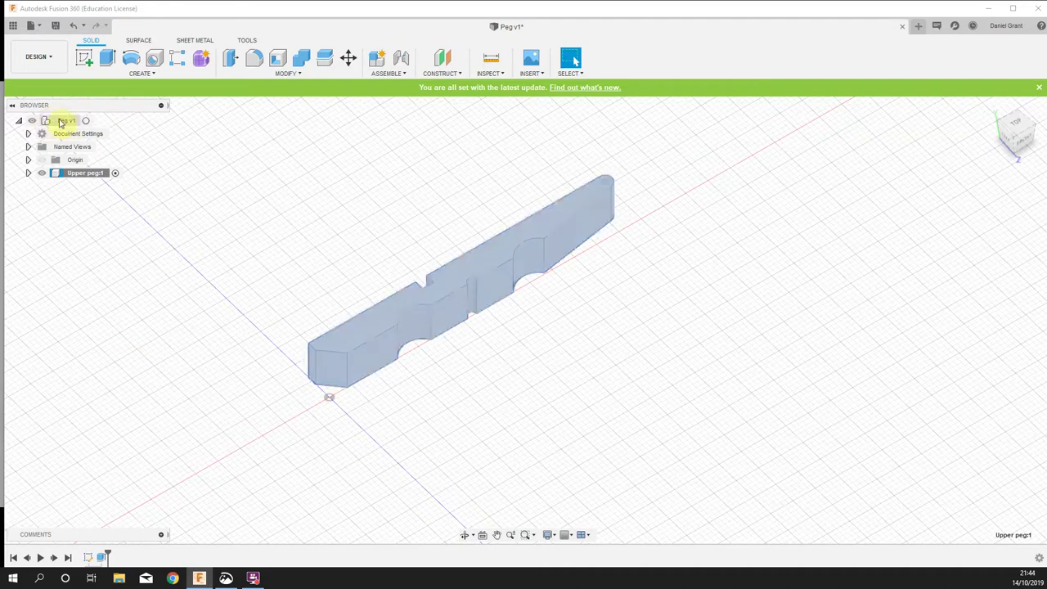
pyautogui.rightClick(67, 124)
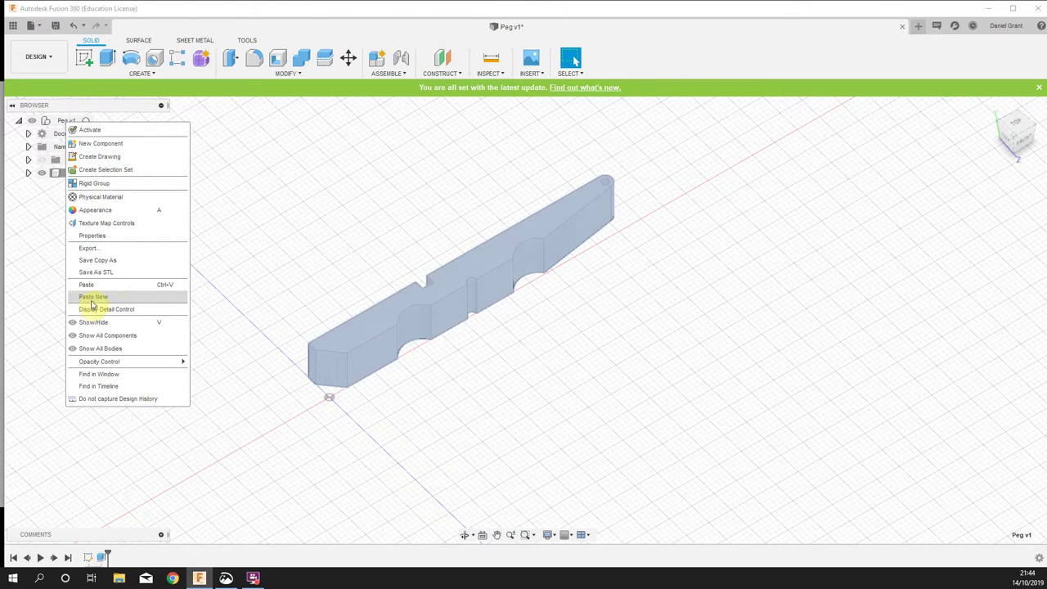
pyautogui.click(92, 297)
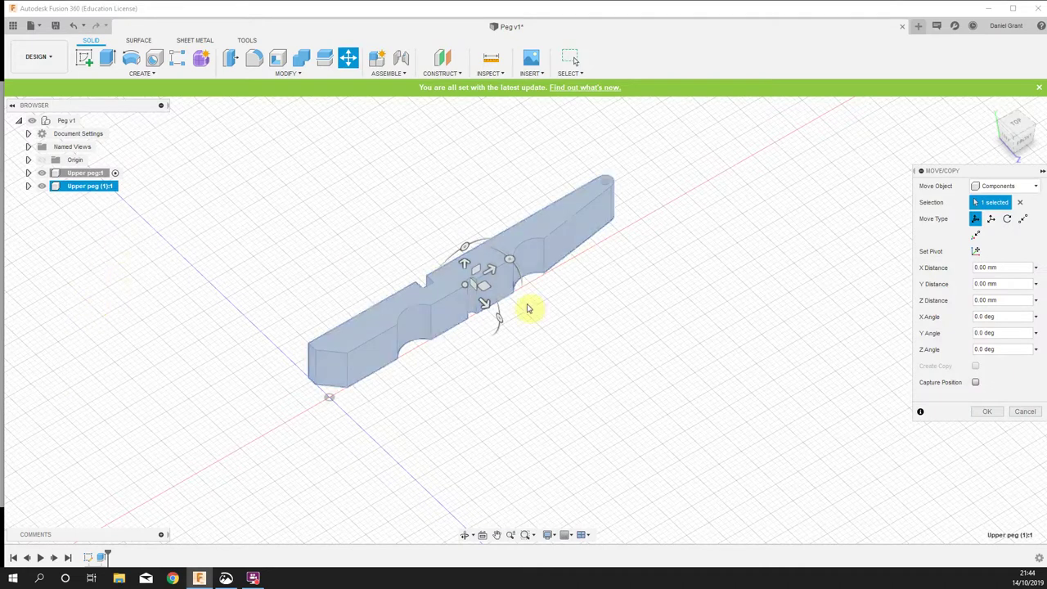
# Move the pasted peg 12 mm along Z and rotate it -180° about X
pyautogui.moveTo(498, 316); pyautogui.dragTo(532, 346)
pyautogui.keyDown('shift'); pyautogui.moveTo(532, 346); pyautogui.dragTo(569, 410, button='middle'); pyautogui.keyUp('shift')
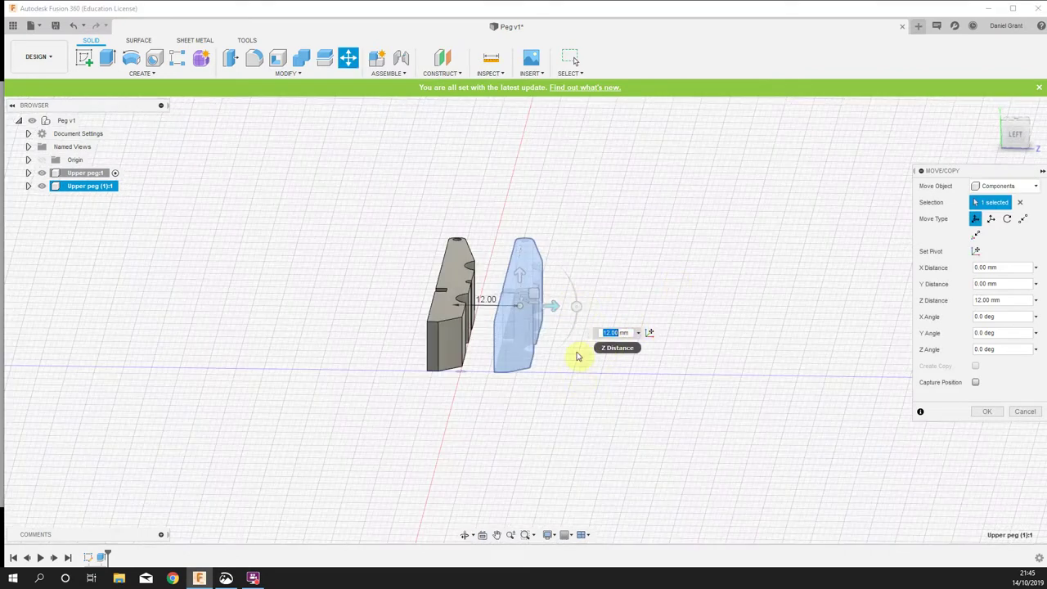
pyautogui.keyDown('shift'); pyautogui.moveTo(551, 411); pyautogui.dragTo(526, 300, button='middle'); pyautogui.keyUp('shift')
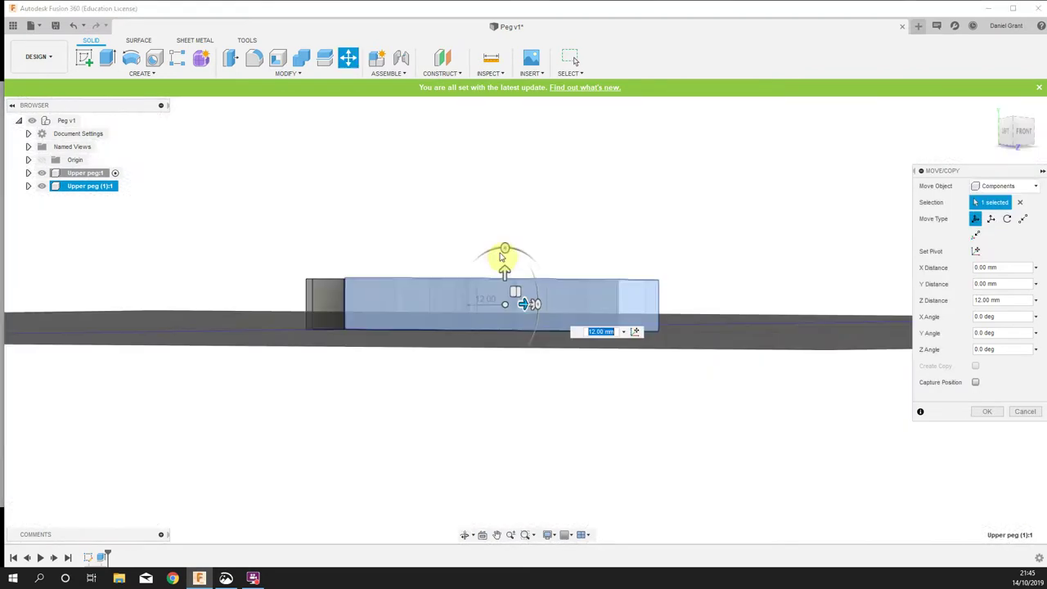
pyautogui.keyDown('shift'); pyautogui.moveTo(518, 425); pyautogui.dragTo(532, 261, button='middle'); pyautogui.keyUp('shift')
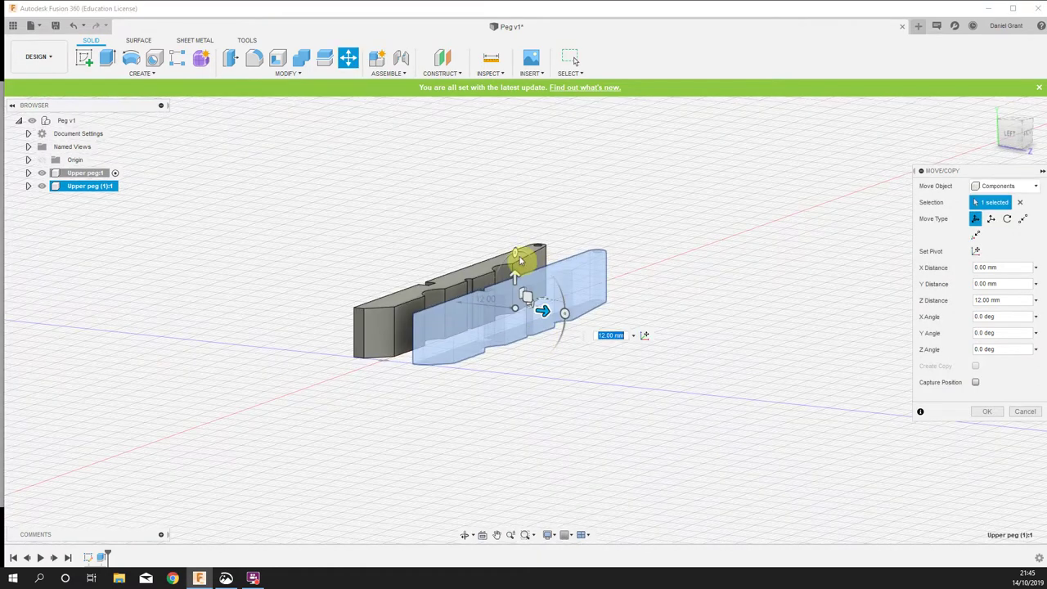
pyautogui.keyDown('shift'); pyautogui.moveTo(526, 395); pyautogui.dragTo(540, 467, button='middle'); pyautogui.keyUp('shift')
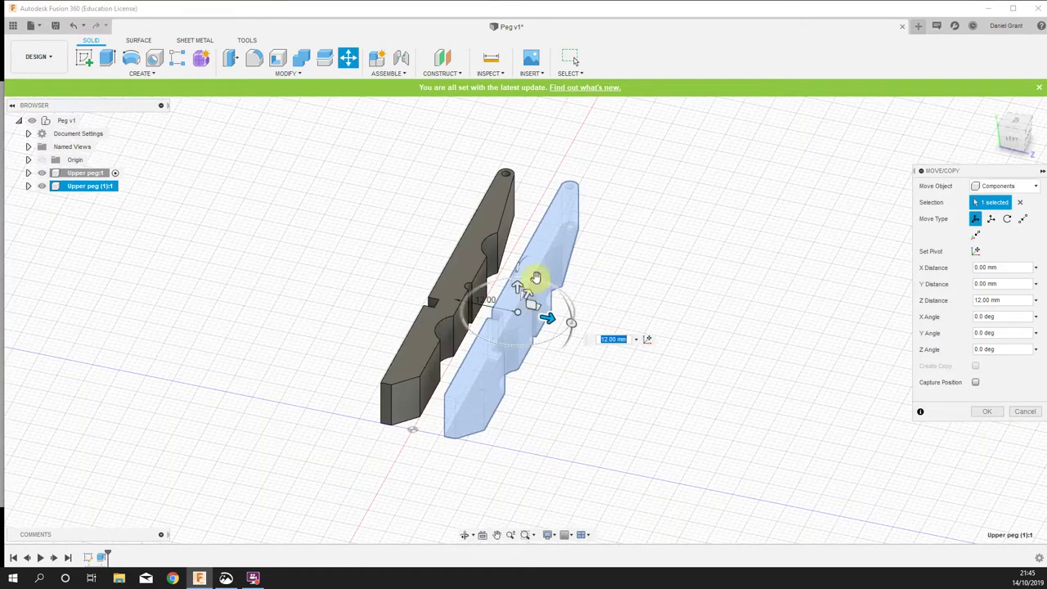
pyautogui.keyDown('shift'); pyautogui.moveTo(575, 414); pyautogui.dragTo(575, 315, button='middle'); pyautogui.keyUp('shift')
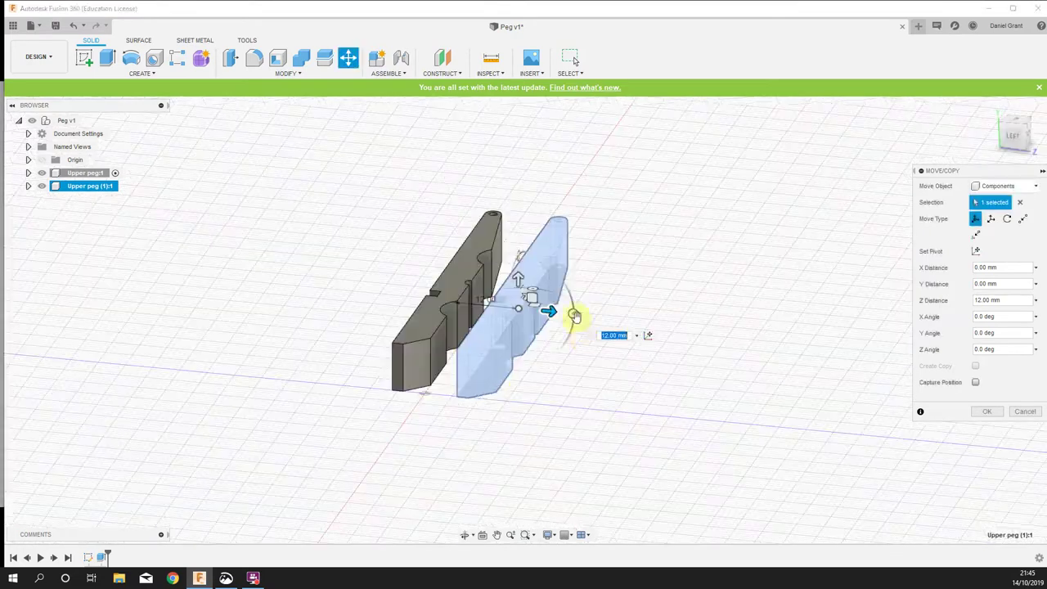
pyautogui.moveTo(573, 313); pyautogui.dragTo(470, 305)
pyautogui.moveTo(475, 307); pyautogui.dragTo(517, 300)
pyautogui.click(985, 412)
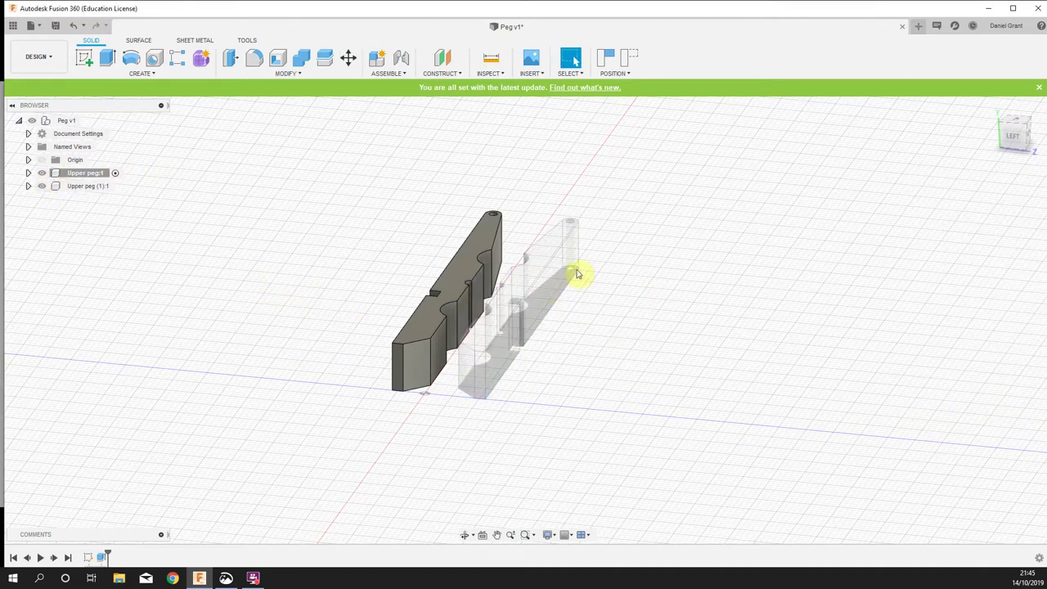
pyautogui.click(106, 174)
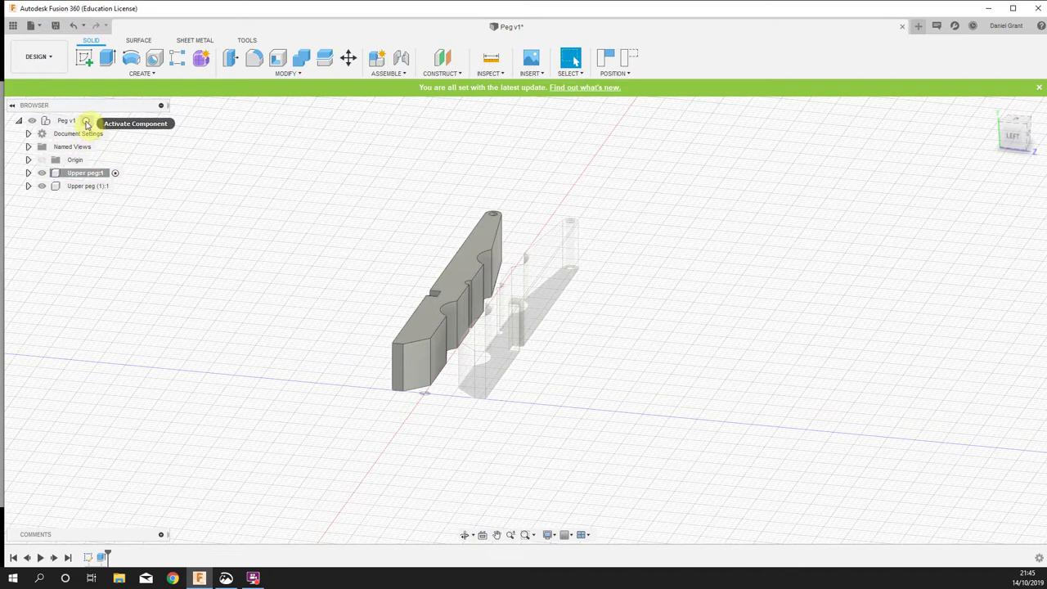
# Activate the top-level Peg v1 design and rename the copied Upper peg (1):1 to Lower peg
pyautogui.click(86, 122)
pyautogui.click(389, 217)
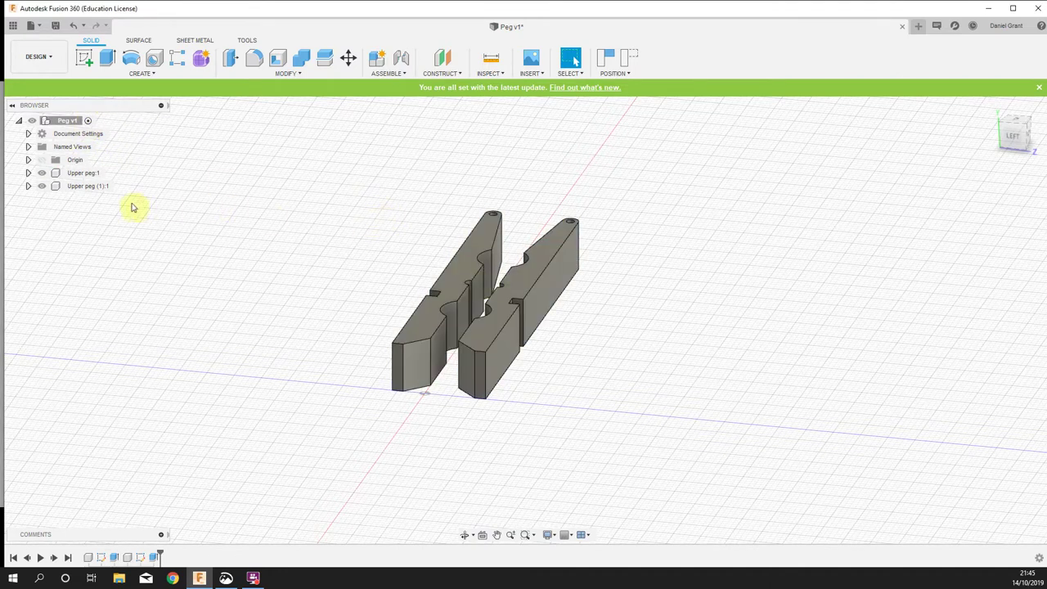
pyautogui.click(86, 187)
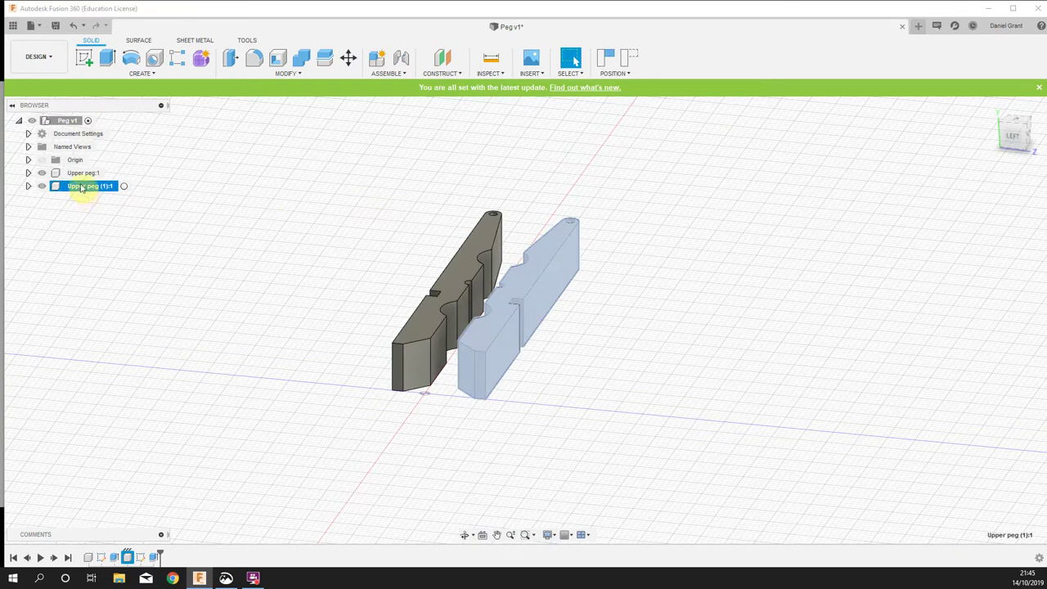
pyautogui.doubleClick(82, 186)
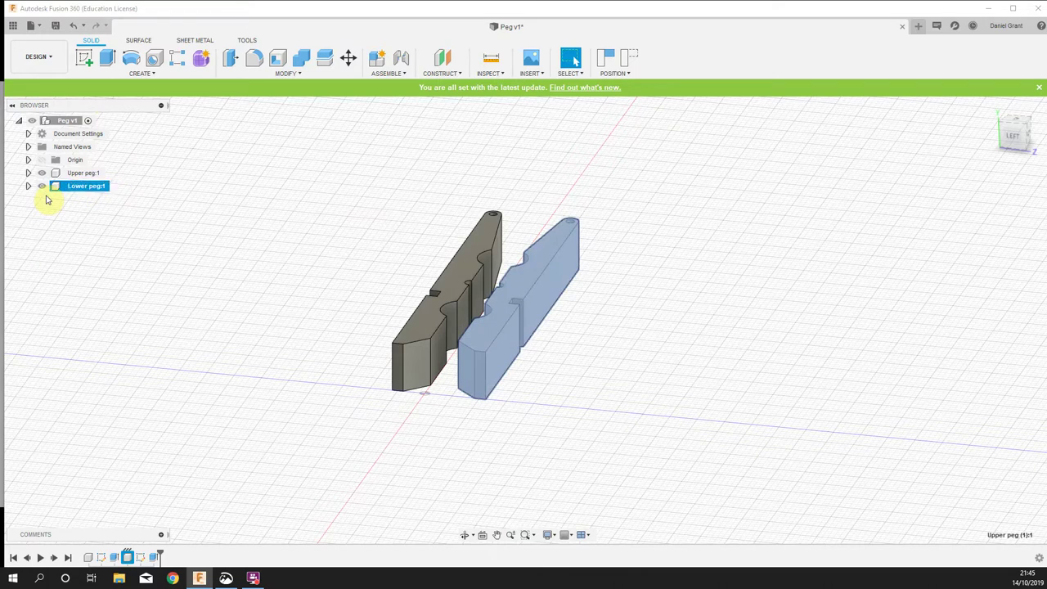
pyautogui.keyDown('shift'); pyautogui.moveTo(697, 328); pyautogui.dragTo(613, 365, button='middle'); pyautogui.keyUp('shift')
pyautogui.click(612, 372)
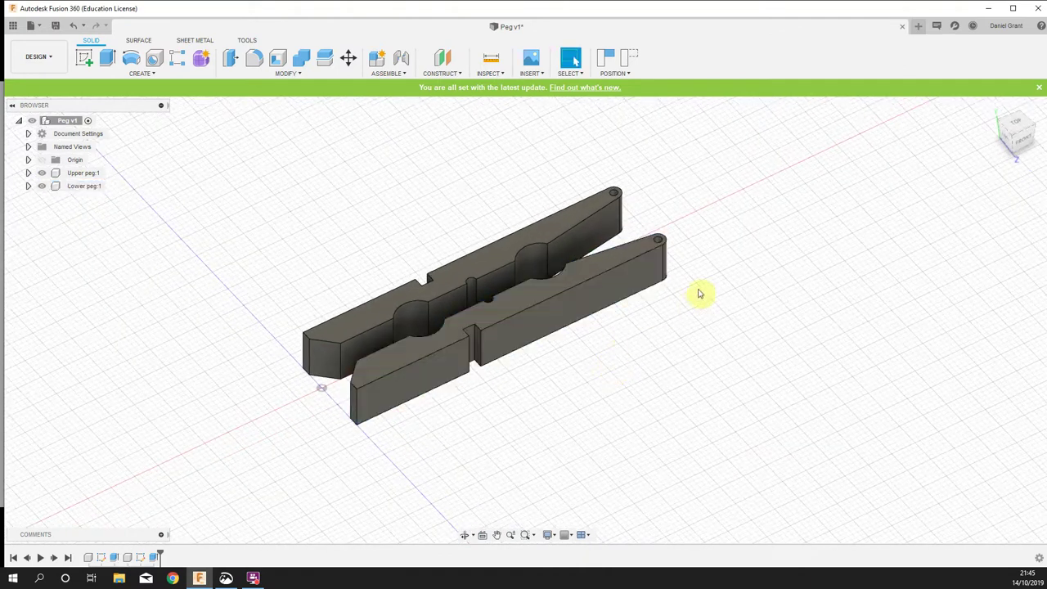
pyautogui.keyDown('shift'); pyautogui.moveTo(706, 264); pyautogui.dragTo(685, 304, button='middle'); pyautogui.keyUp('shift')
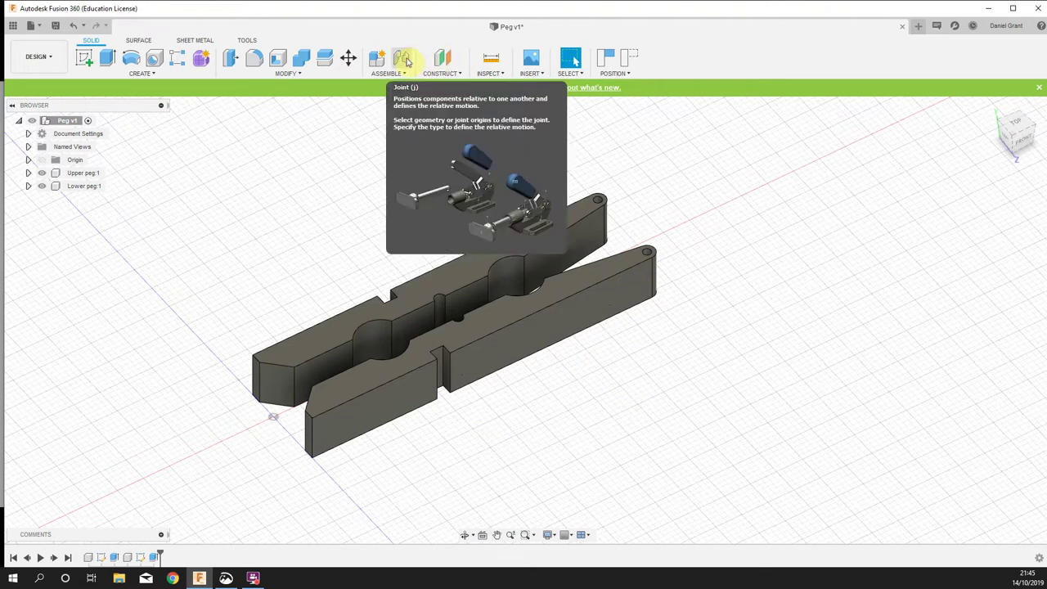
# Start a joint, capture the current peg positions, and pick the upper peg's cutout centre as the first point
pyautogui.click(387, 73)
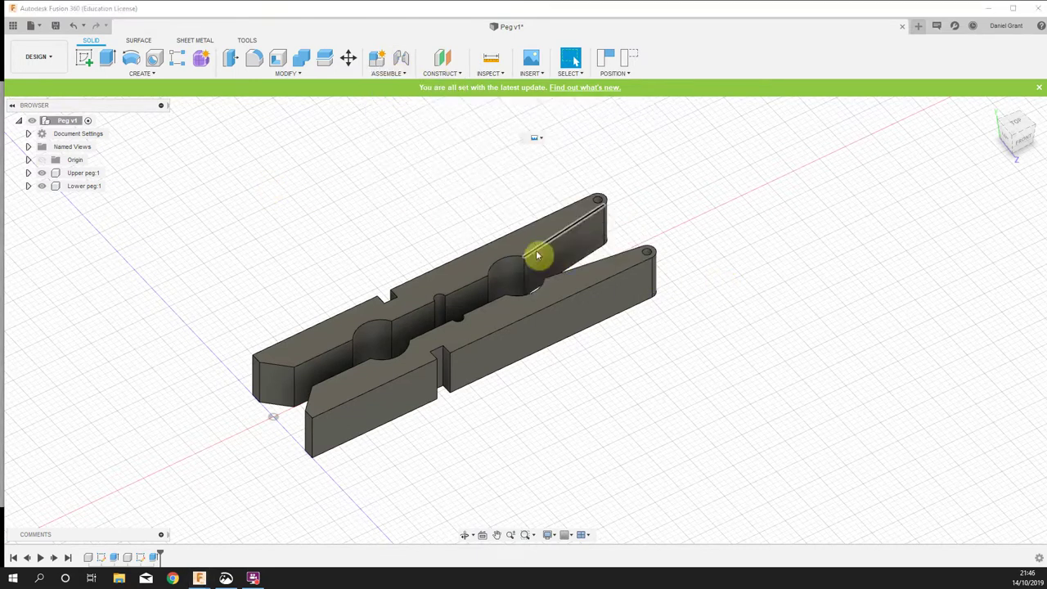
pyautogui.press('j')
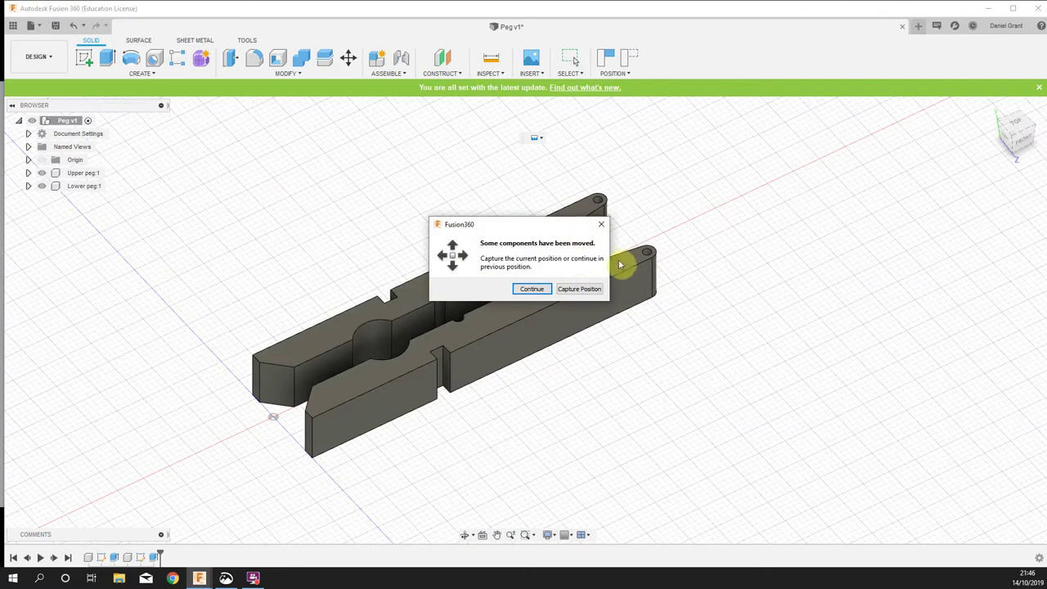
pyautogui.click(578, 288)
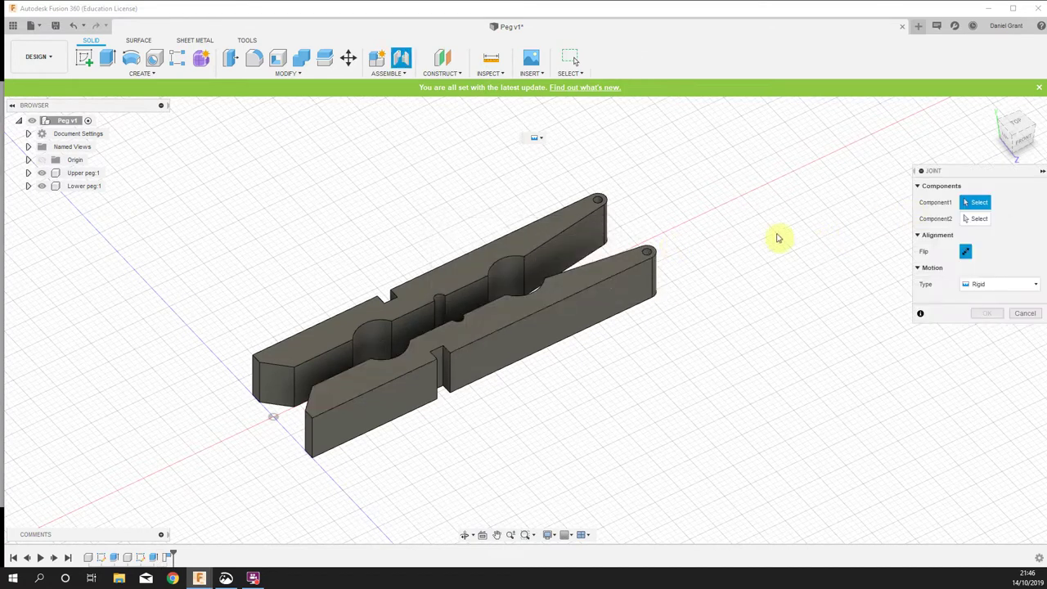
pyautogui.scroll(3, 704, 246)
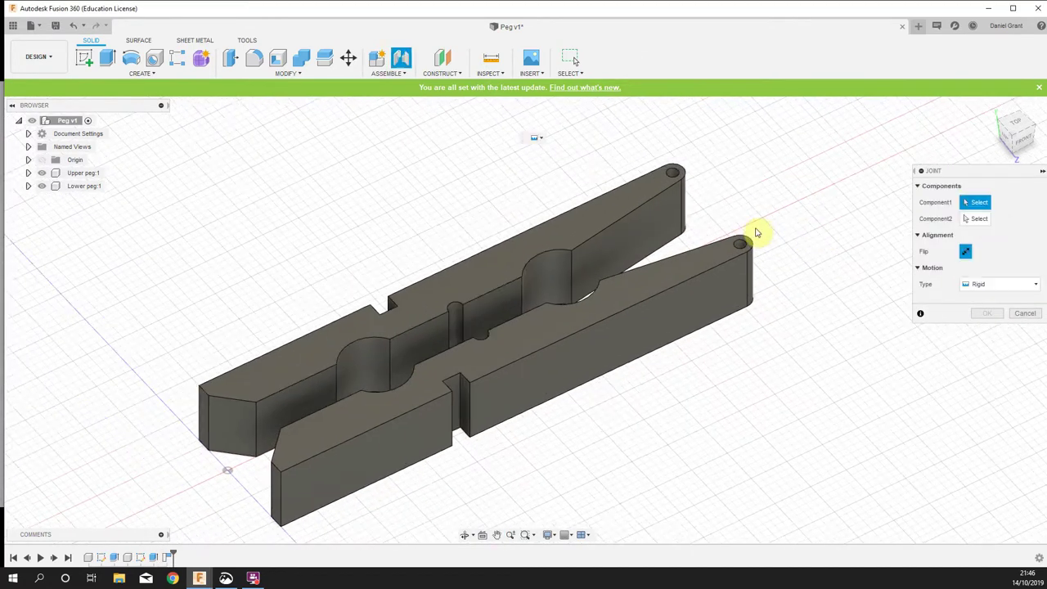
pyautogui.scroll(1, 723, 234)
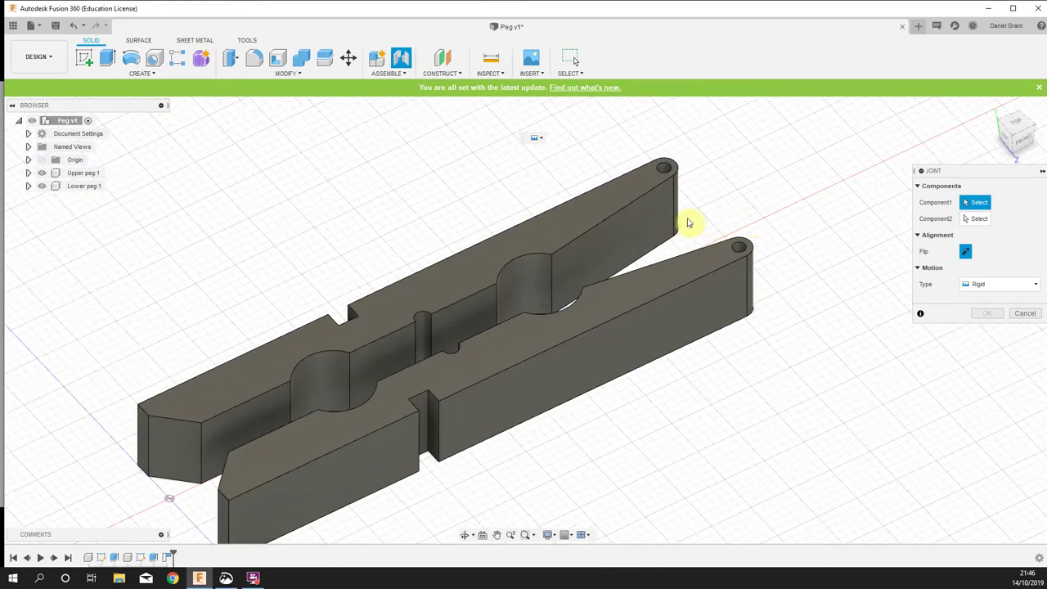
pyautogui.keyDown('shift'); pyautogui.moveTo(728, 269); pyautogui.dragTo(682, 299, button='middle'); pyautogui.keyUp('shift')
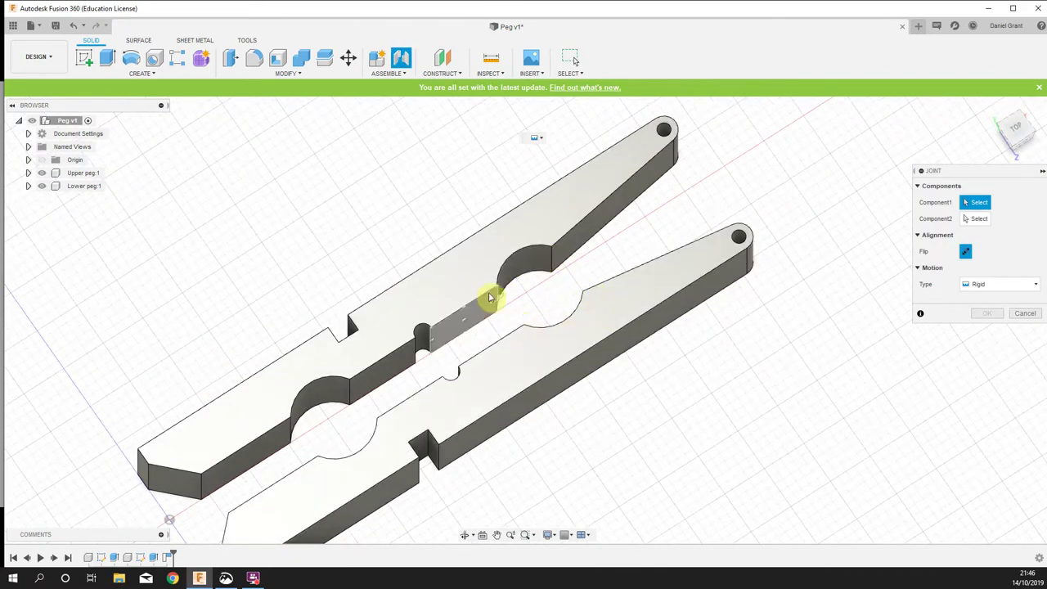
pyautogui.click(533, 237)
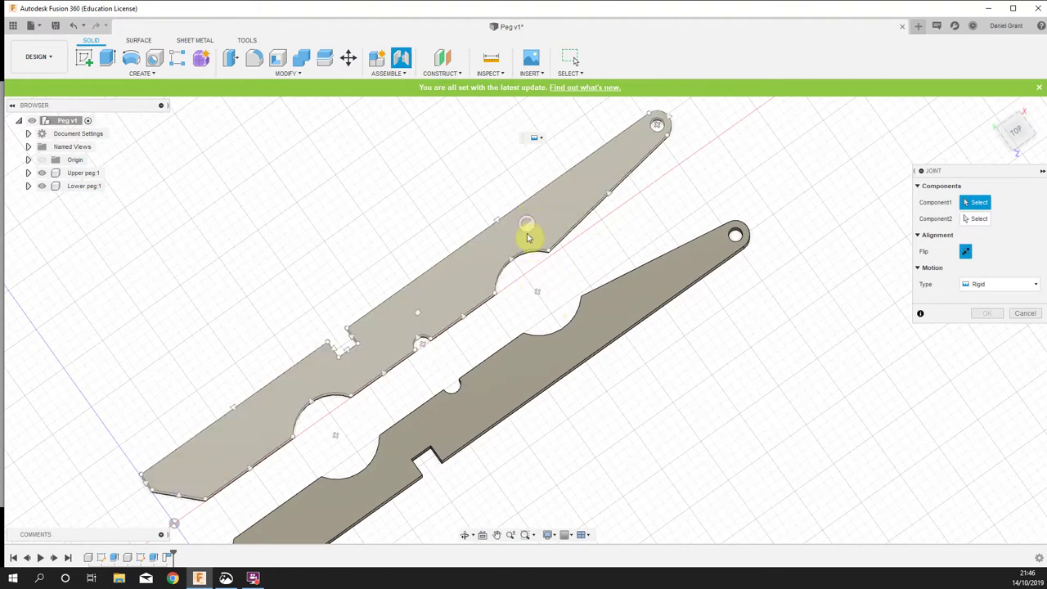
pyautogui.click(535, 285)
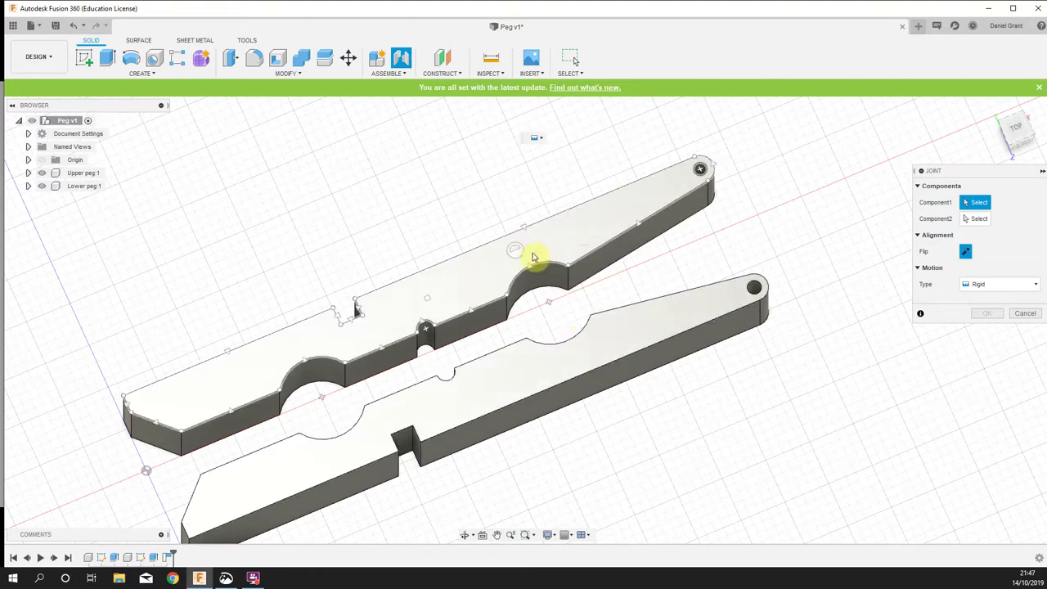
pyautogui.click(552, 308)
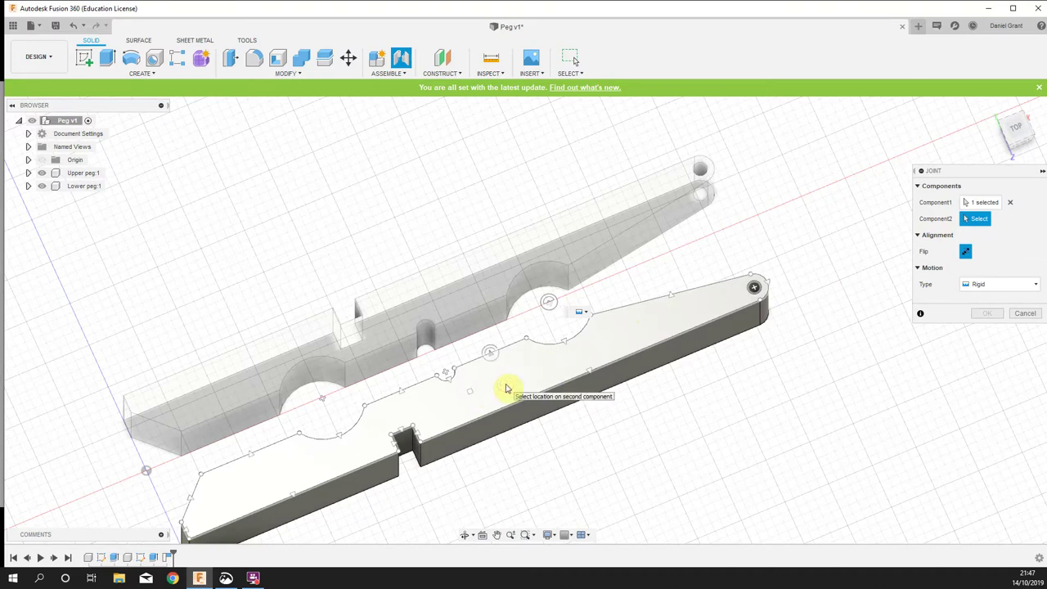
# Pick the lower peg's cutout centre, flip it alongside, and set the joint type to Revolute
pyautogui.click(548, 306)
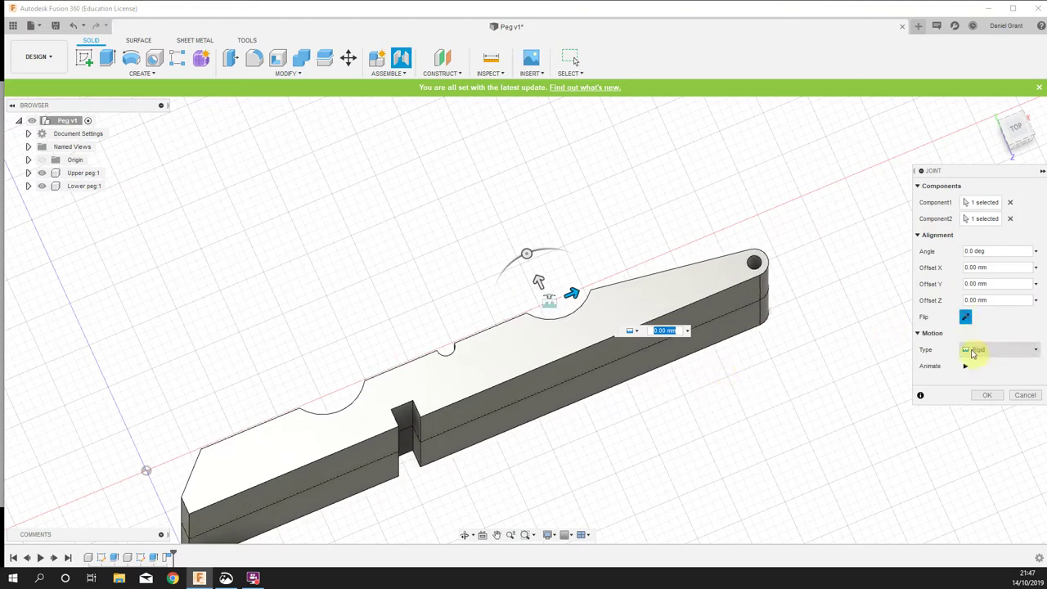
pyautogui.click(966, 319)
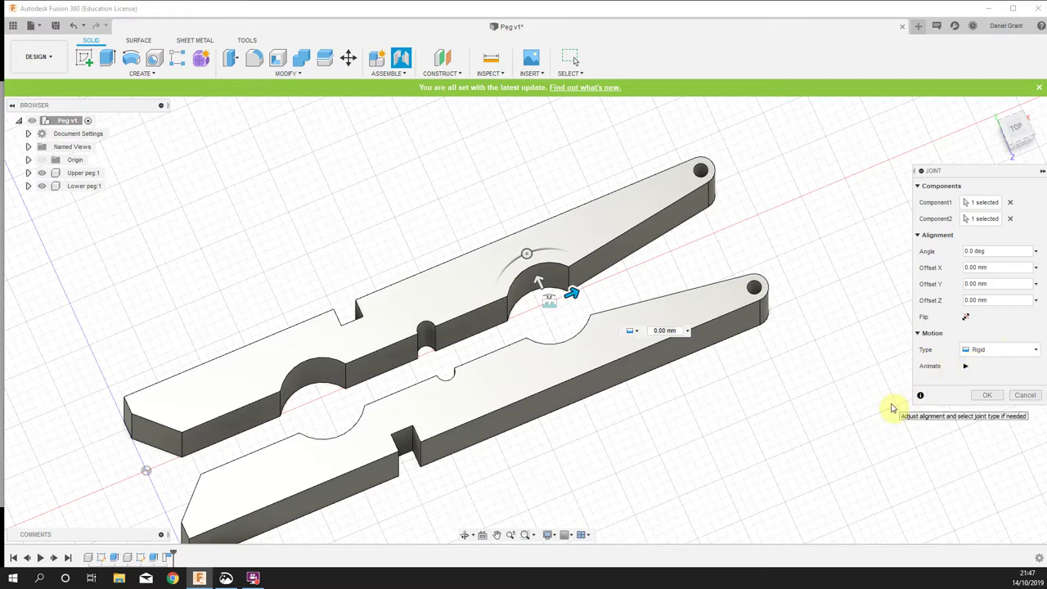
pyautogui.click(1006, 353)
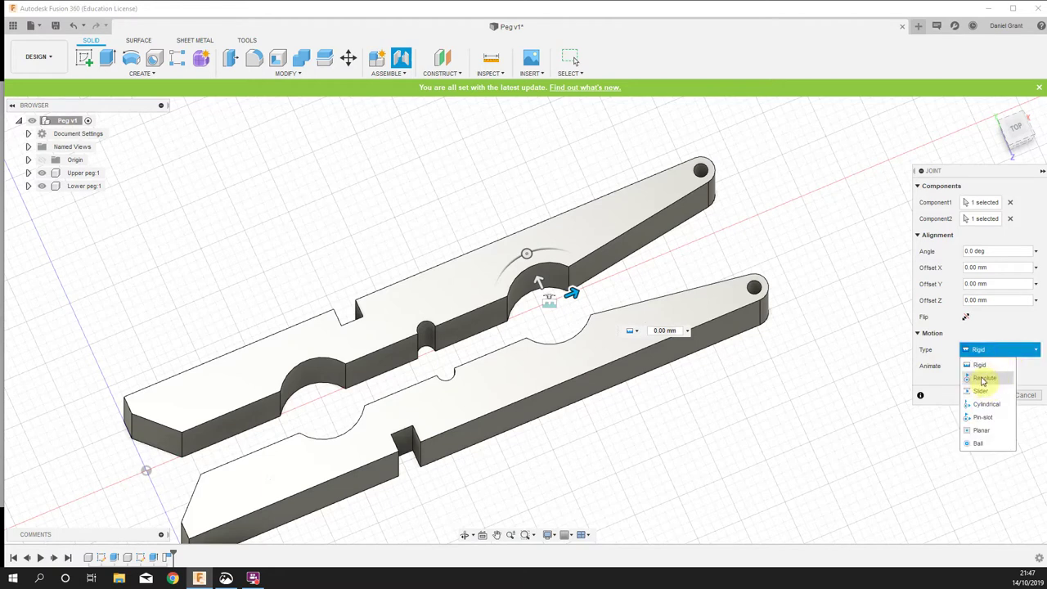
pyautogui.click(984, 378)
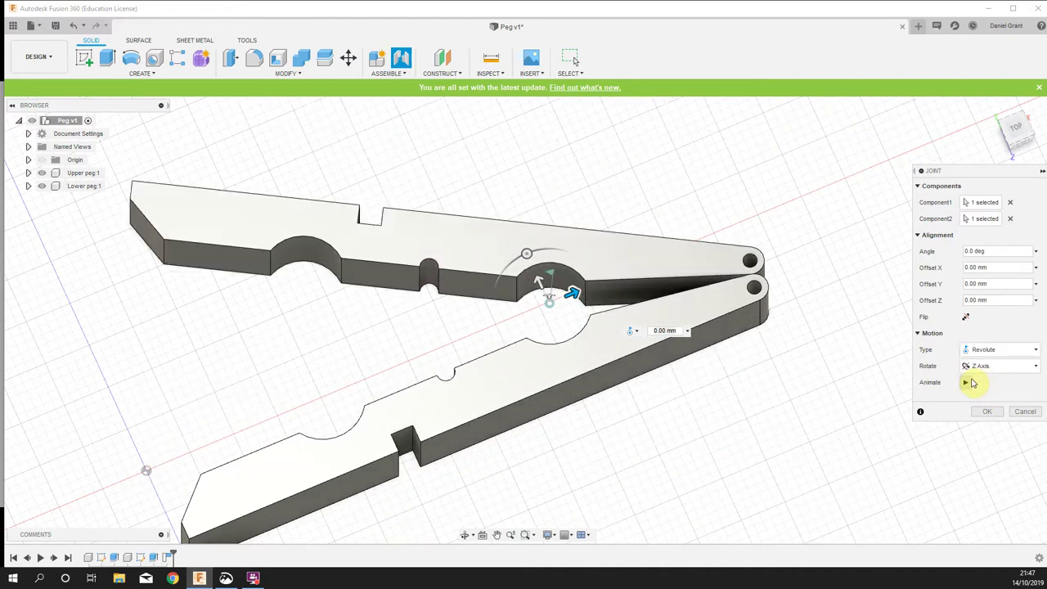
# Apply the revolute joint, drag the peg assembly around to test it, then undo the move
pyautogui.click(987, 411)
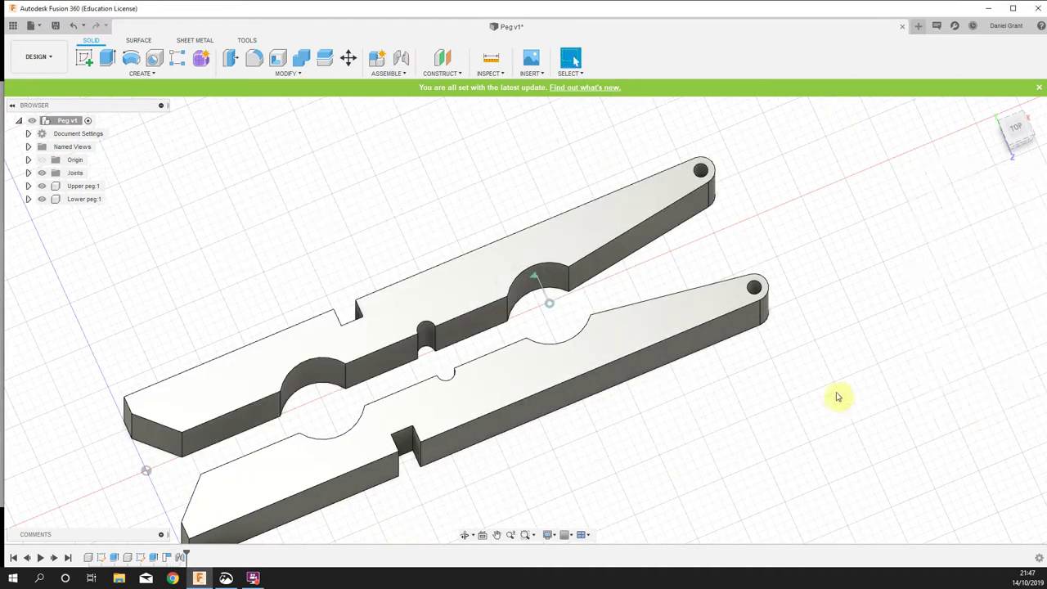
pyautogui.moveTo(689, 330); pyautogui.dragTo(783, 392)
pyautogui.moveTo(639, 417); pyautogui.dragTo(673, 350)
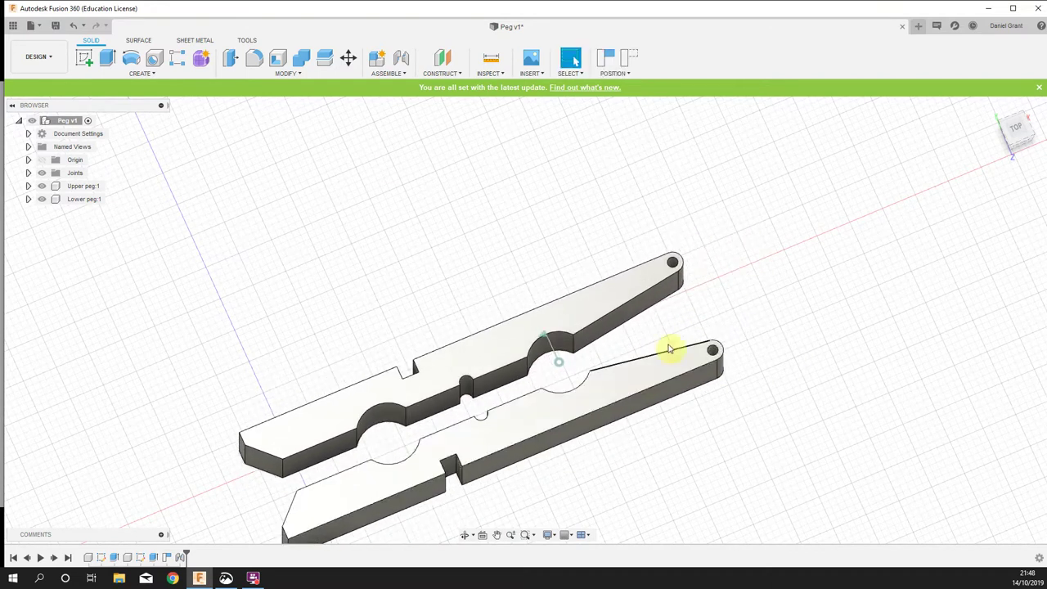
pyautogui.click(72, 25)
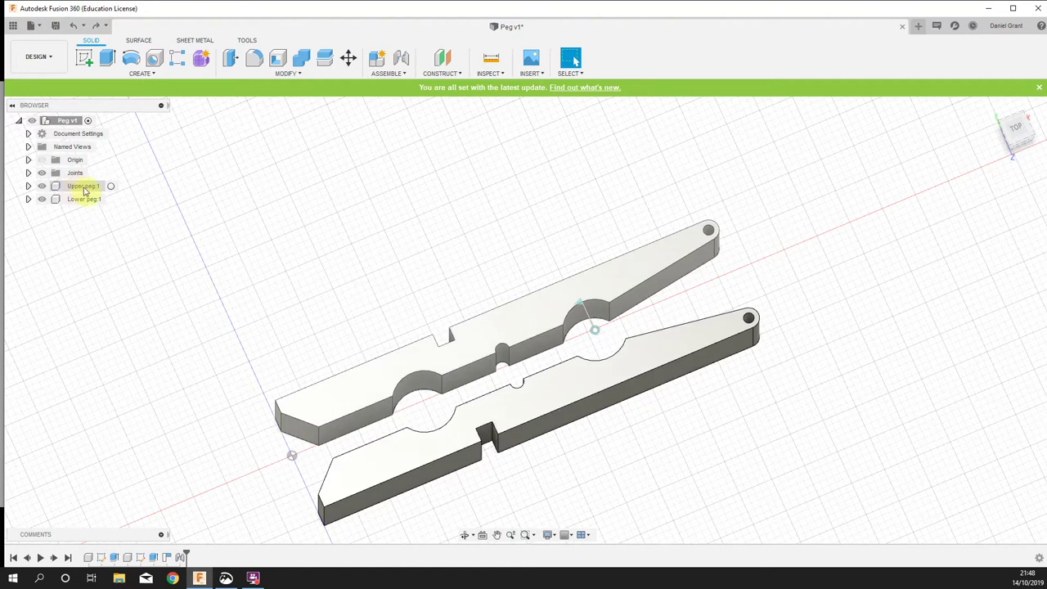
# Ground Upper peg:1, then swing the lower peg open and back about the hinge
pyautogui.rightClick(90, 186)
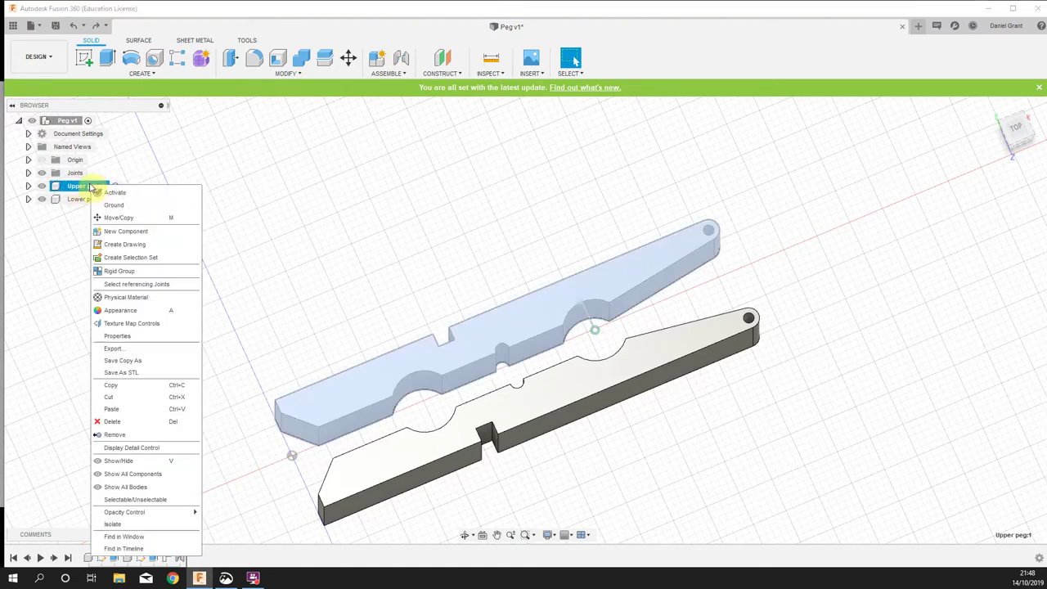
pyautogui.click(114, 205)
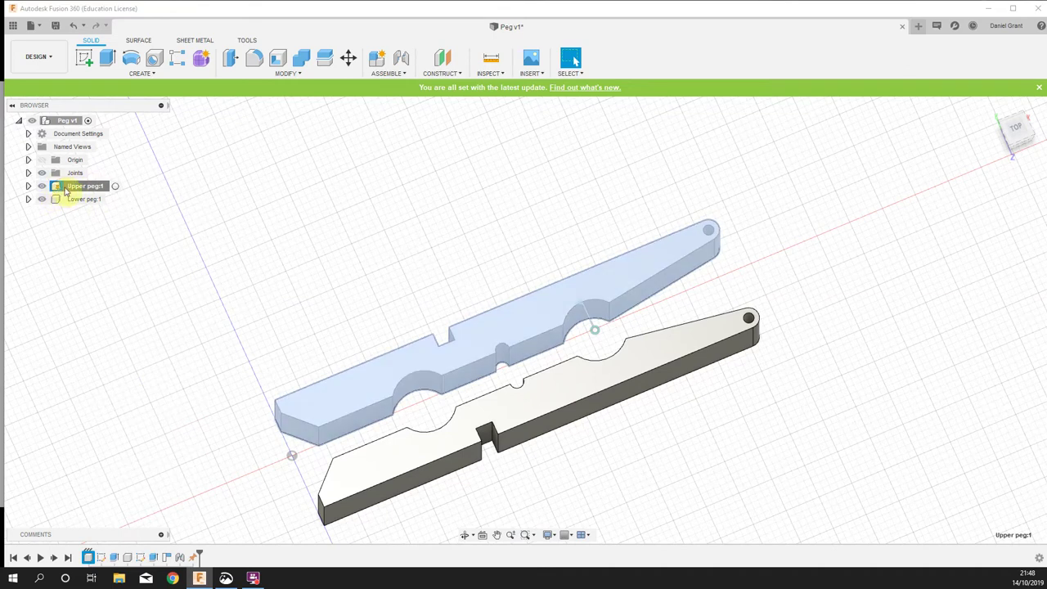
pyautogui.click(838, 268)
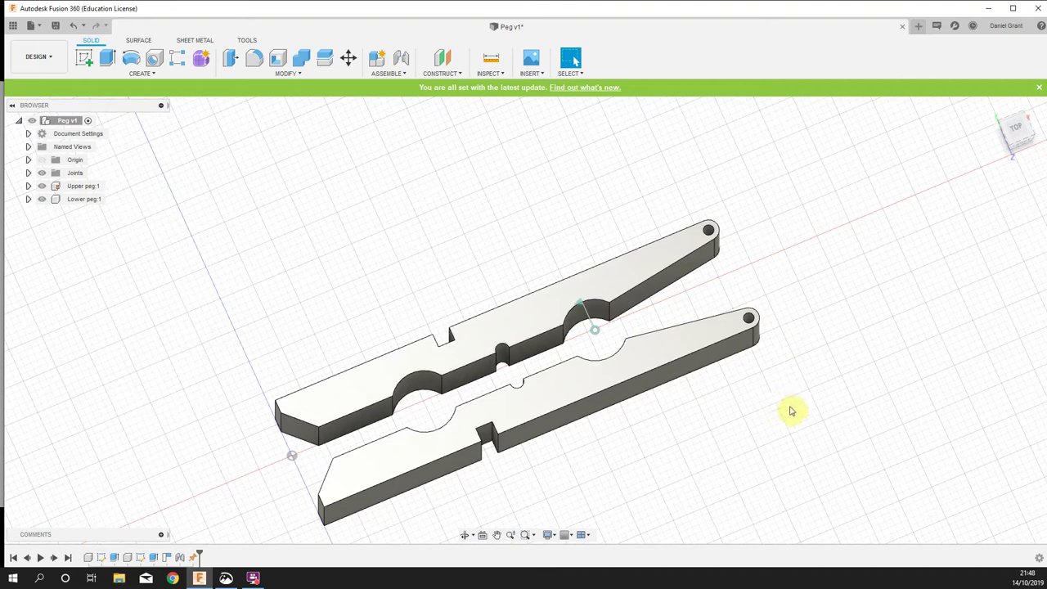
pyautogui.moveTo(692, 350); pyautogui.dragTo(643, 240)
pyautogui.moveTo(580, 229); pyautogui.dragTo(707, 314)
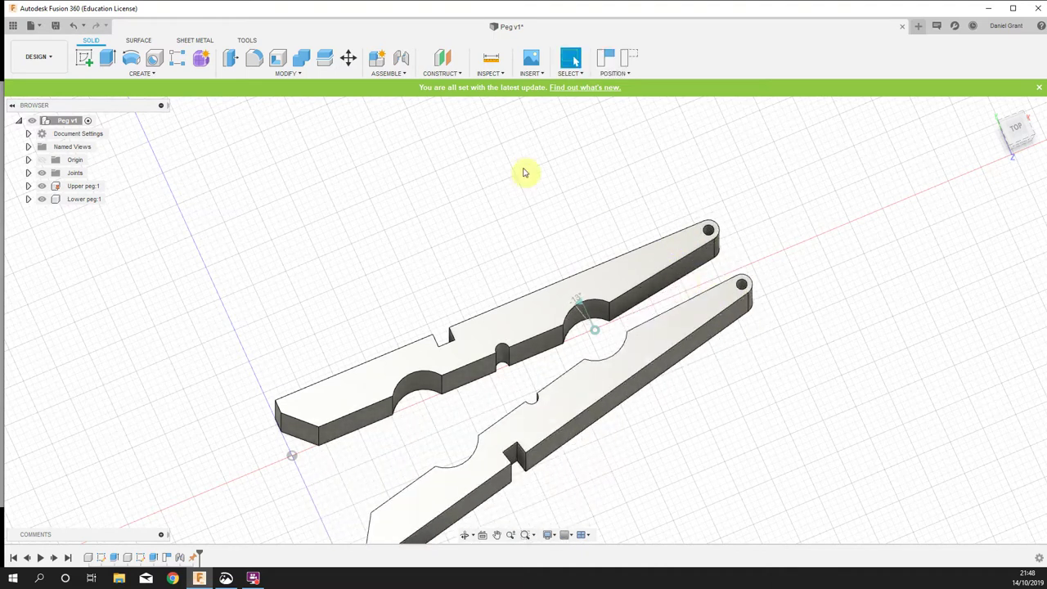
# Enable All Contact and swing the lower peg until it stops against the upper peg
pyautogui.click(395, 75)
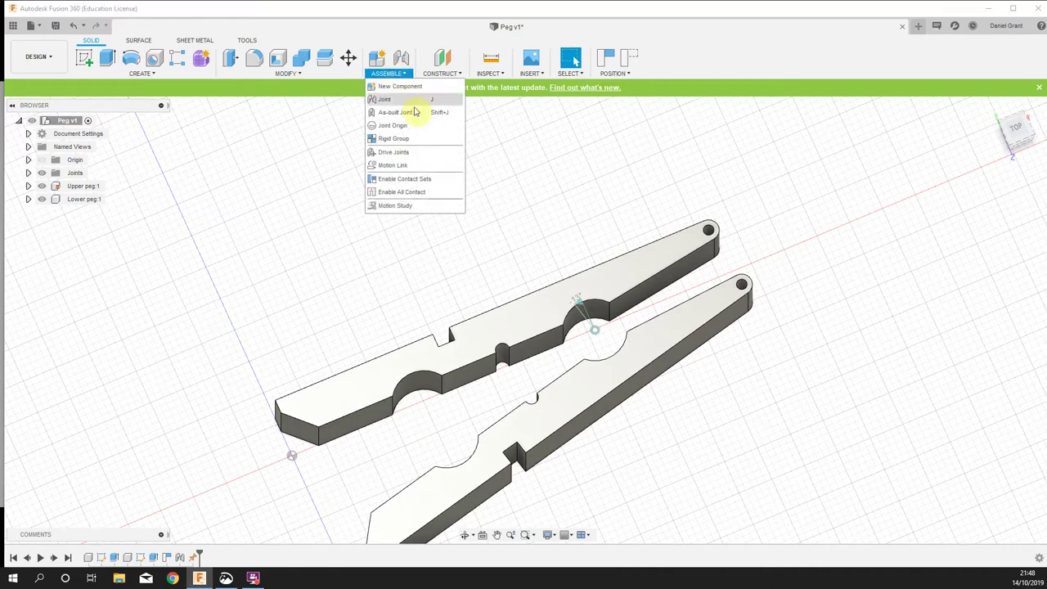
pyautogui.click(412, 191)
pyautogui.moveTo(696, 295); pyautogui.dragTo(731, 343)
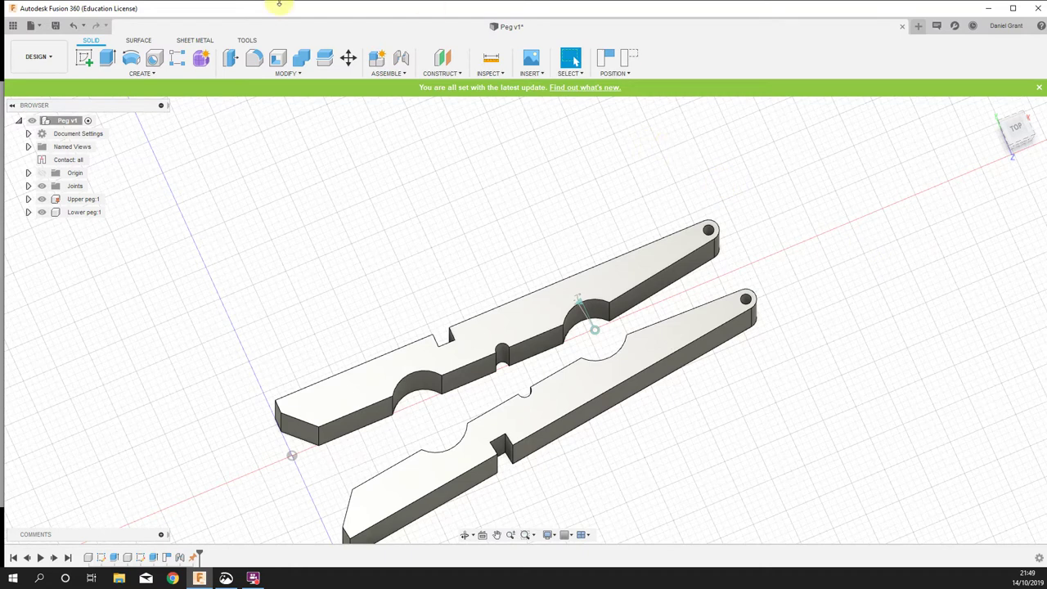
# Start a coil on the upper peg's top face, centred on the joint point with 7.746 mm diameter
pyautogui.click(141, 73)
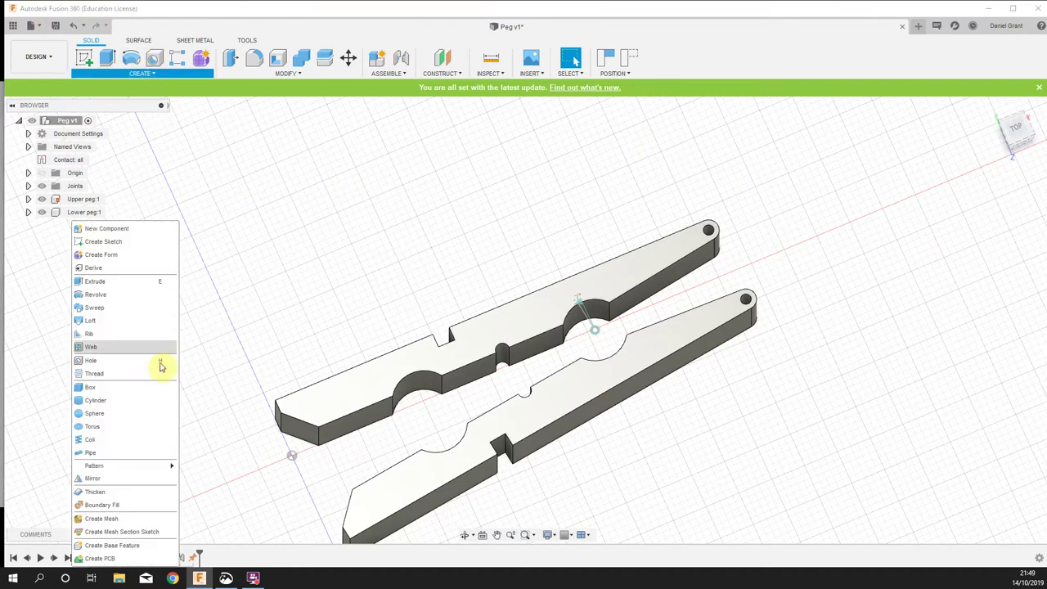
pyautogui.click(110, 440)
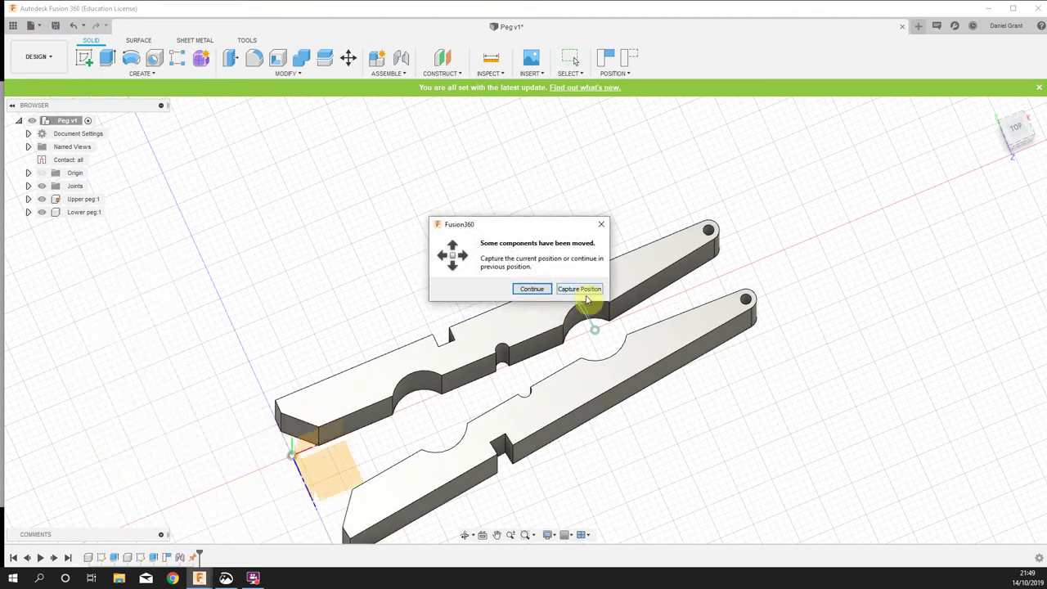
pyautogui.click(571, 292)
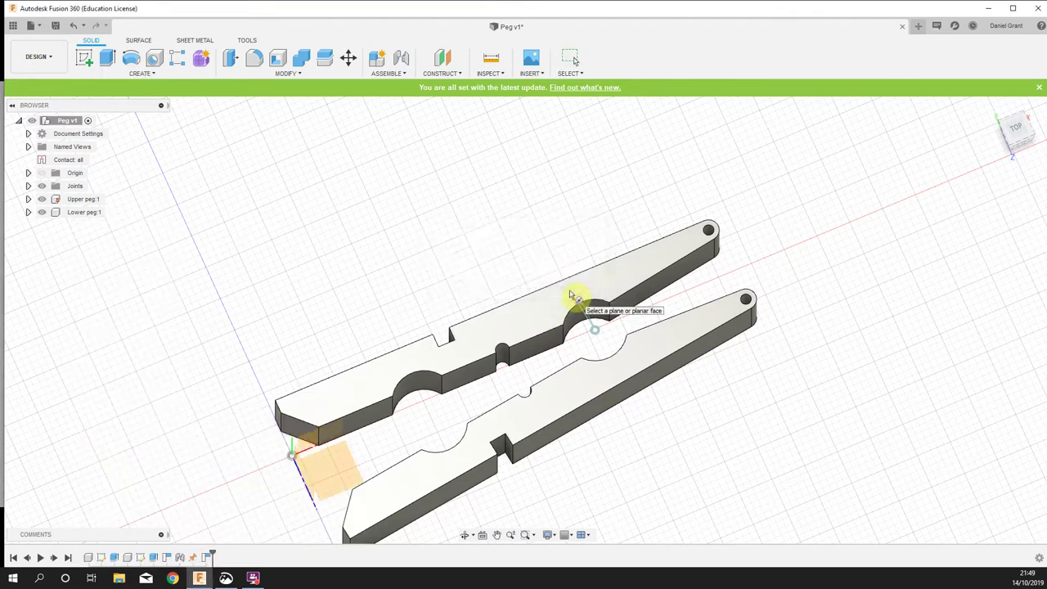
pyautogui.moveTo(501, 383); pyautogui.dragTo(522, 318)
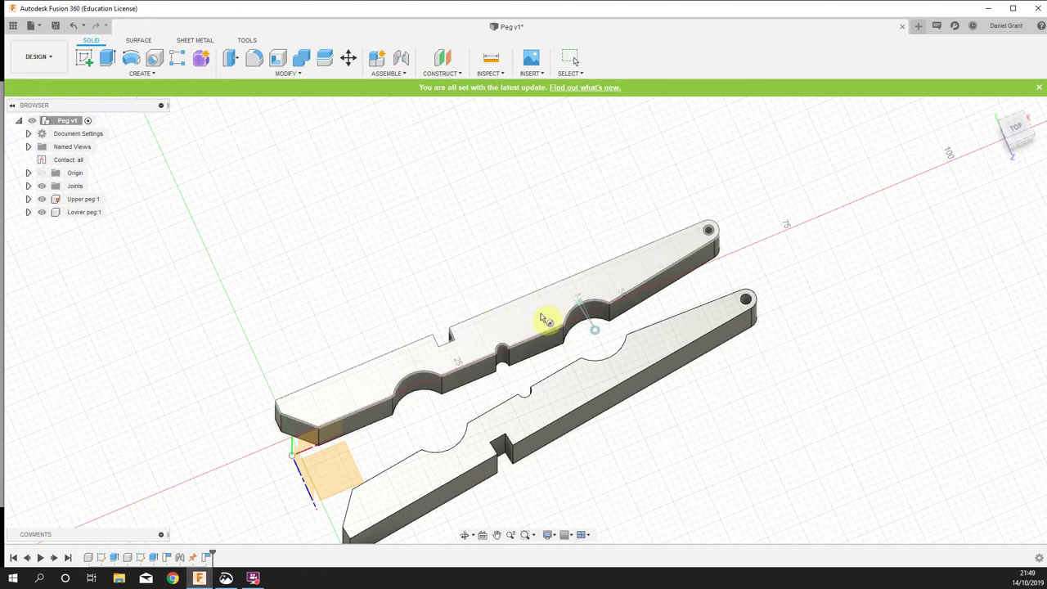
pyautogui.click(532, 322)
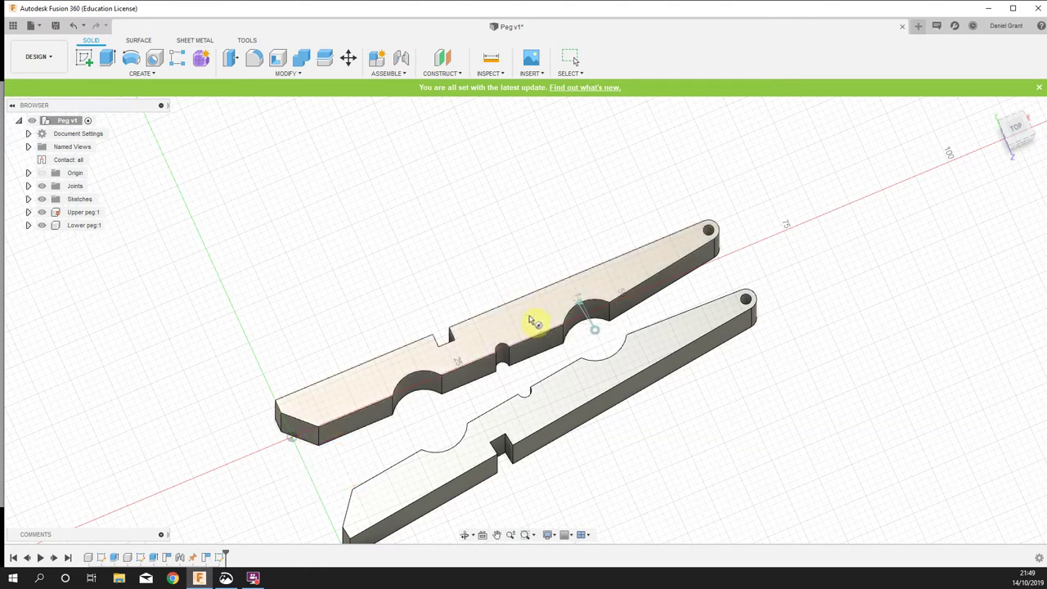
pyautogui.click(1013, 131)
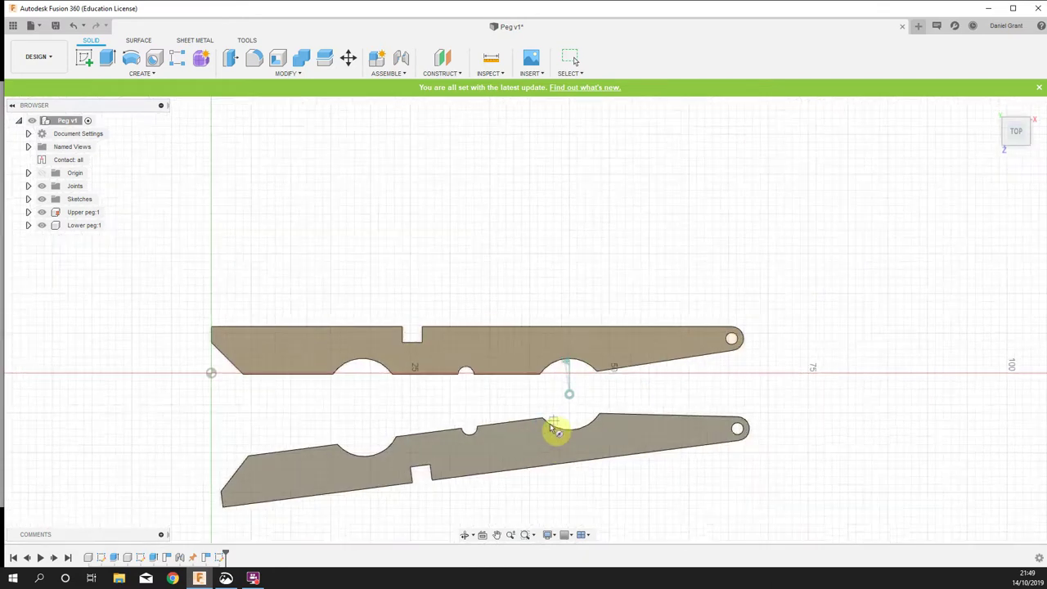
pyautogui.scroll(2, 573, 402)
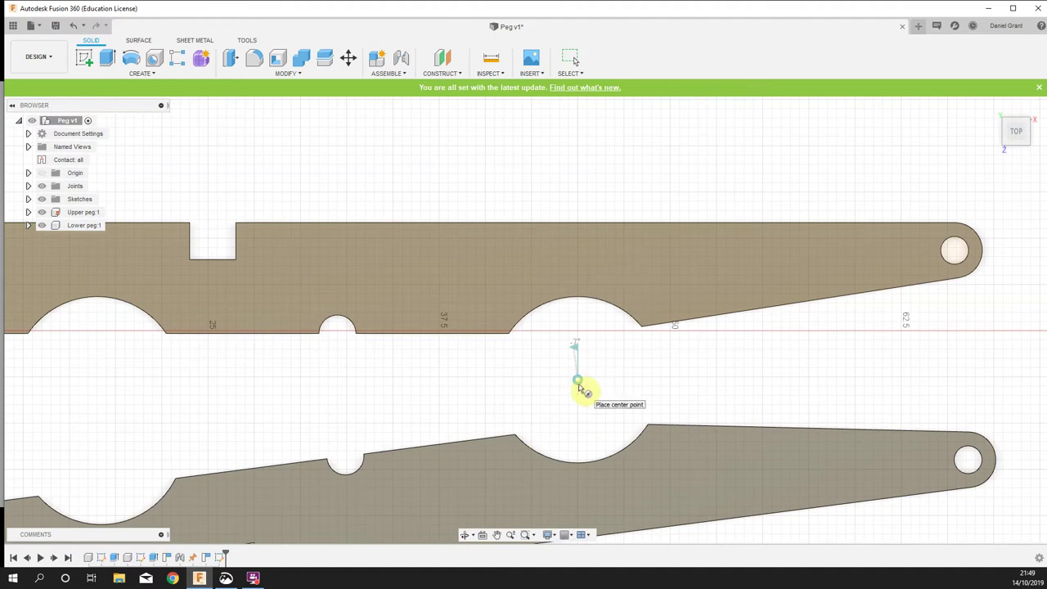
pyautogui.click(577, 379)
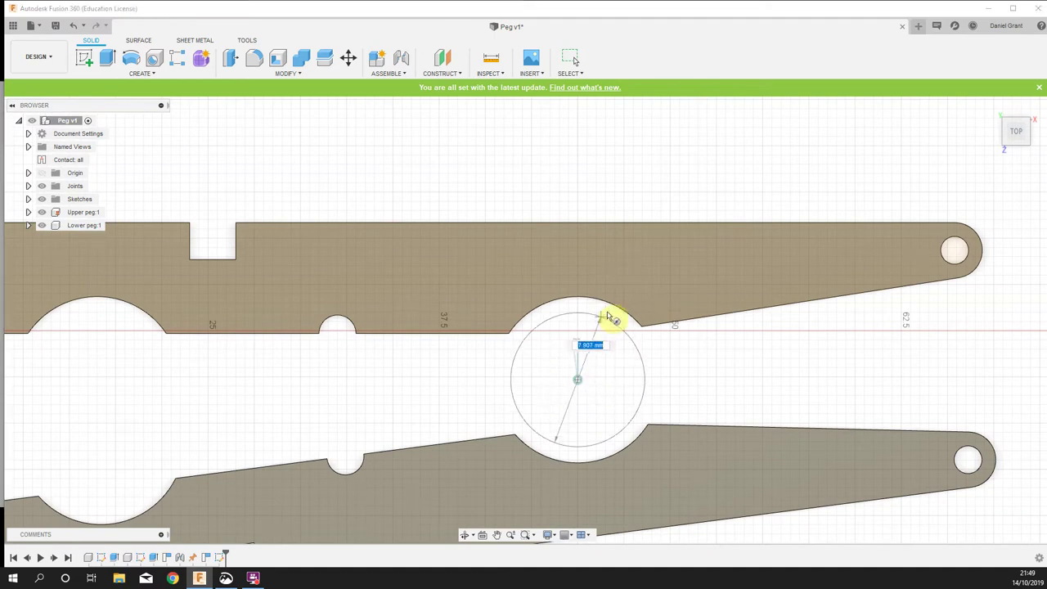
pyautogui.click(646, 358)
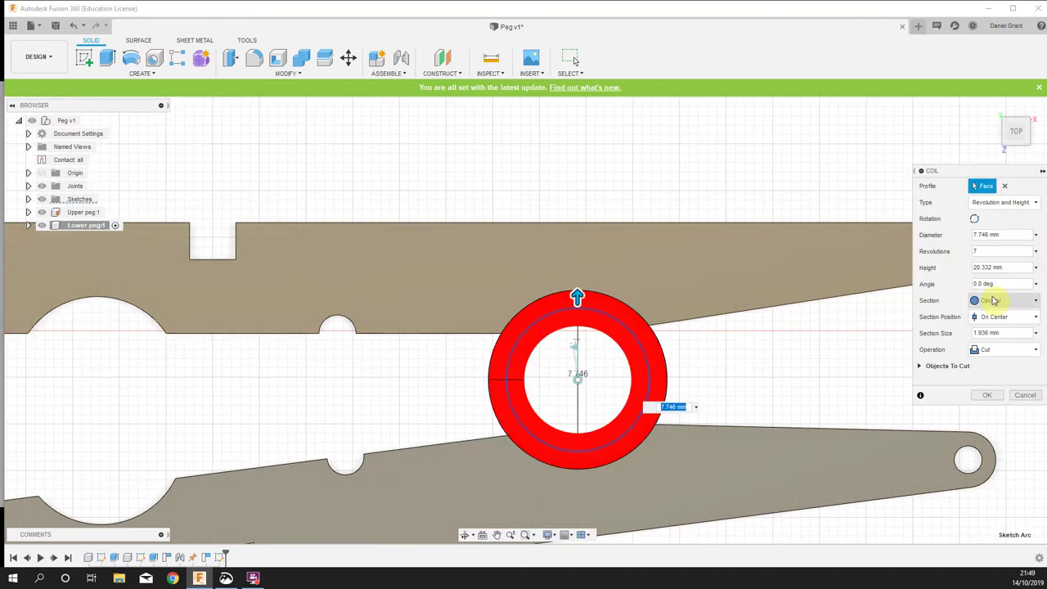
# Create the coil at 7.5 mm diameter, 7 revolutions, -9 mm height, 1 mm section, as New Component
pyautogui.scroll(-3, 712, 409)
pyautogui.keyDown('shift'); pyautogui.moveTo(705, 420); pyautogui.dragTo(818, 445, button='middle'); pyautogui.keyUp('shift')
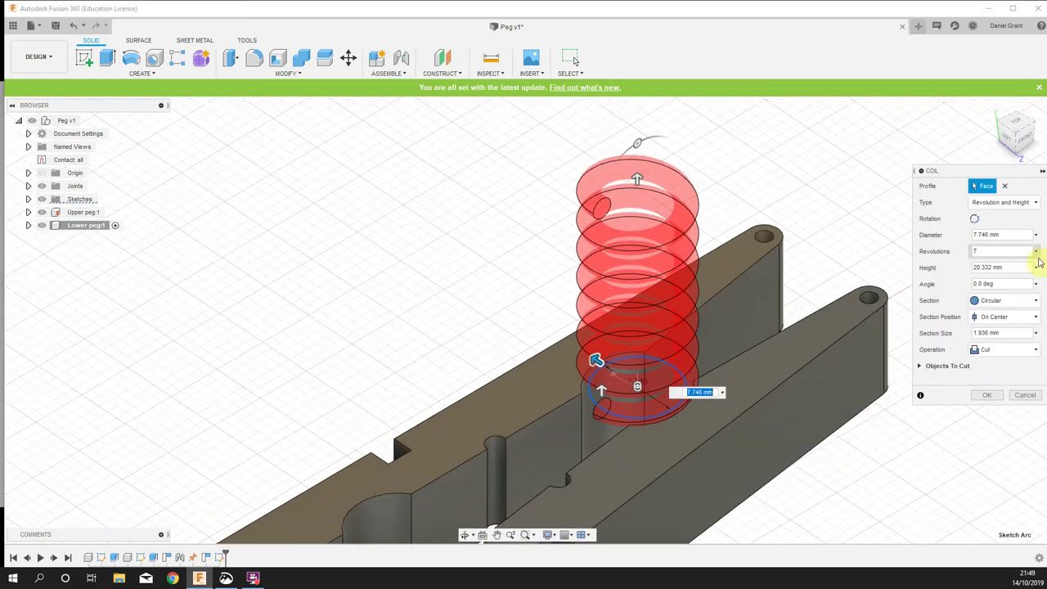
pyautogui.click(1017, 238)
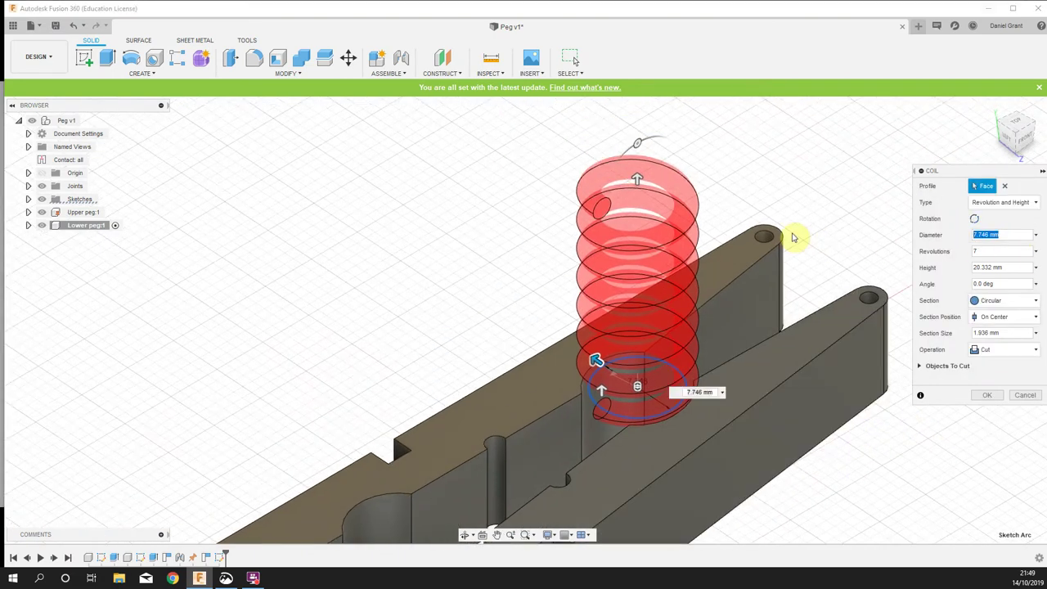
pyautogui.write('7.5')
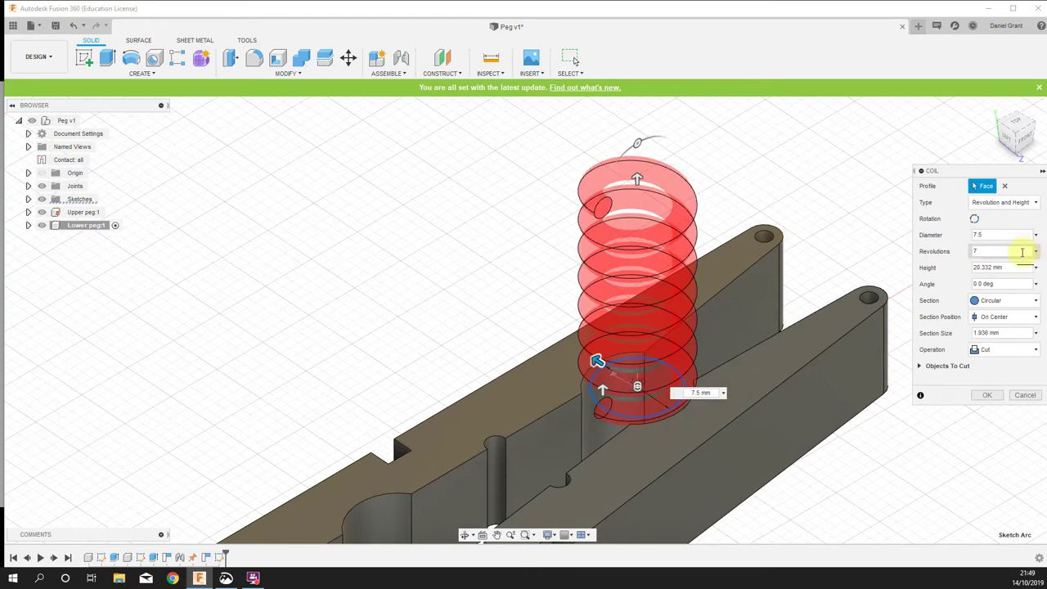
pyautogui.click(1021, 252)
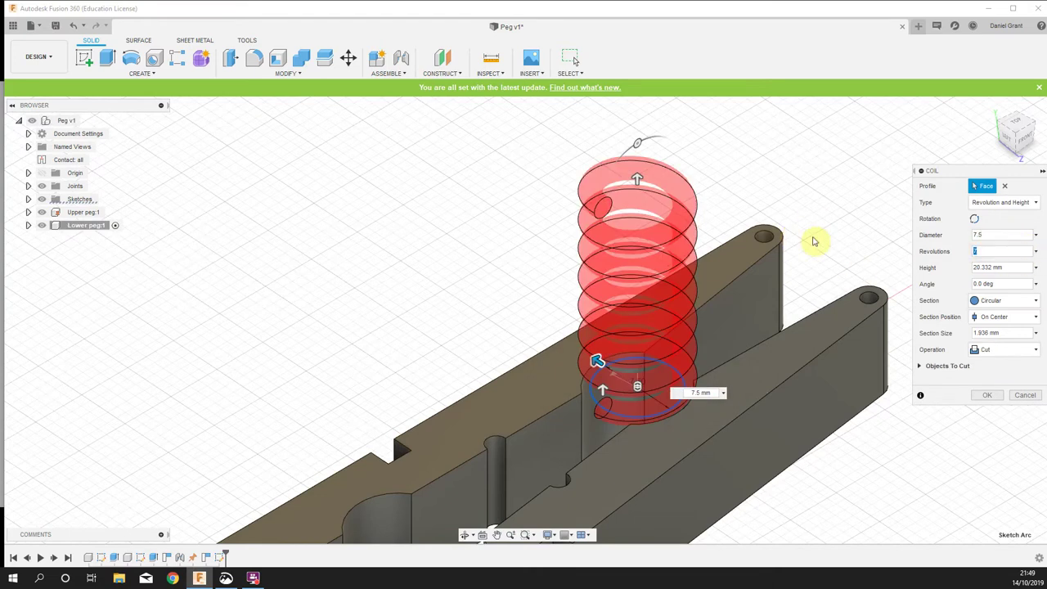
pyautogui.click(991, 268)
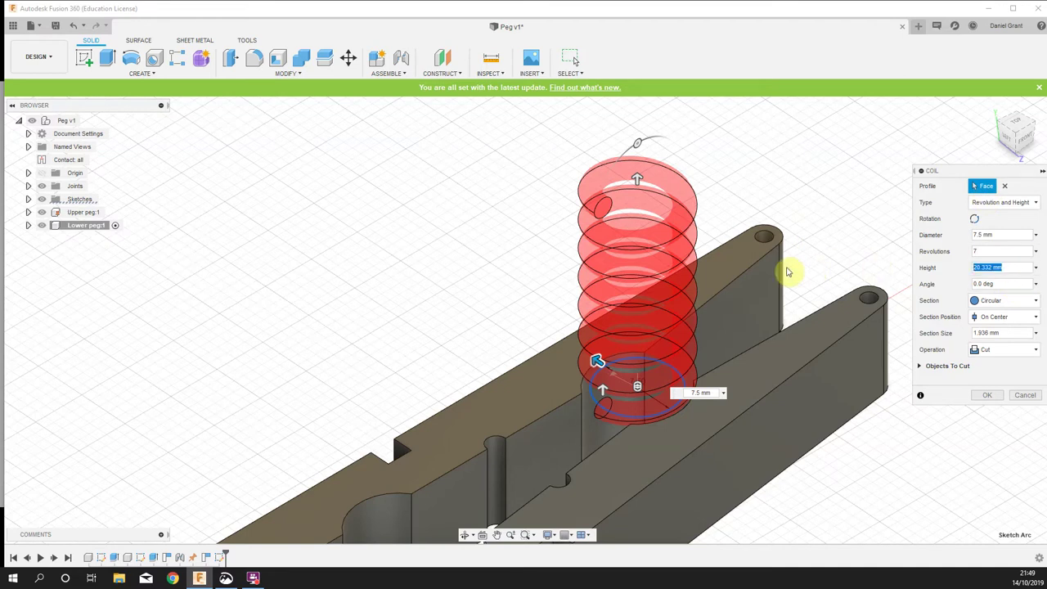
pyautogui.write('-9')
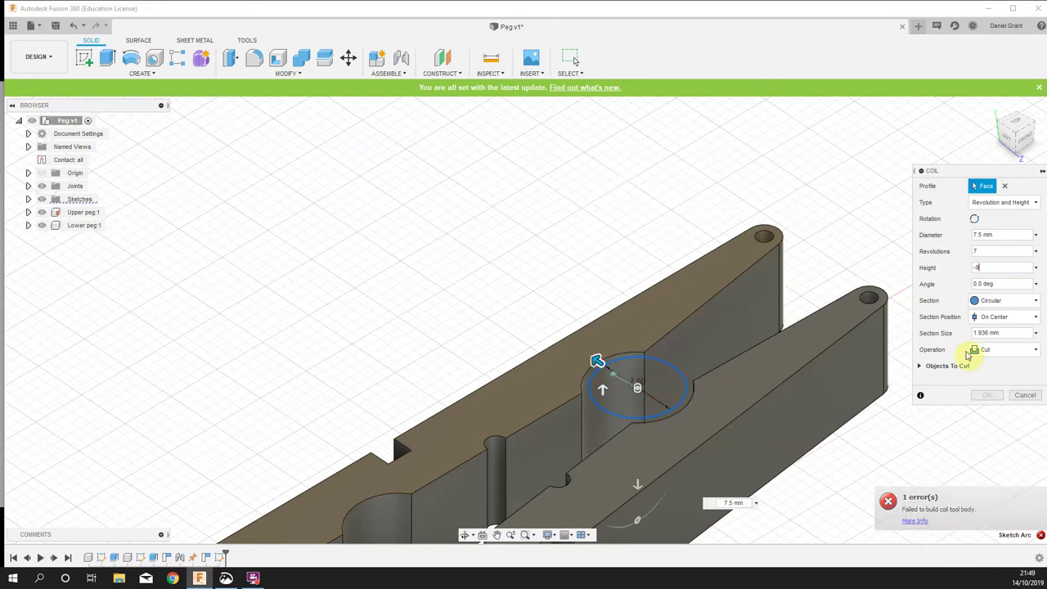
pyautogui.click(1008, 333)
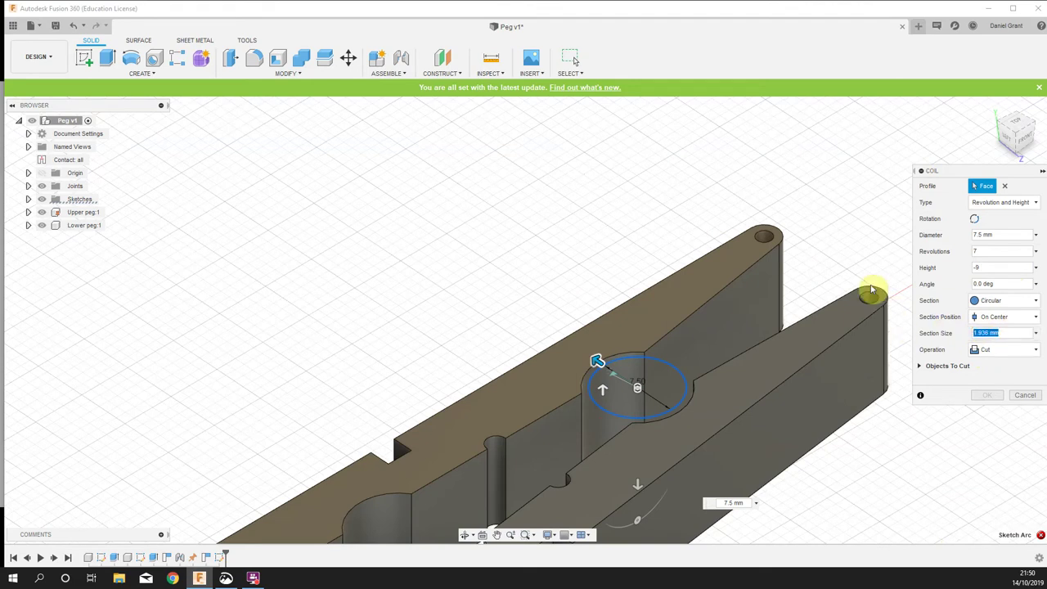
pyautogui.write('1')
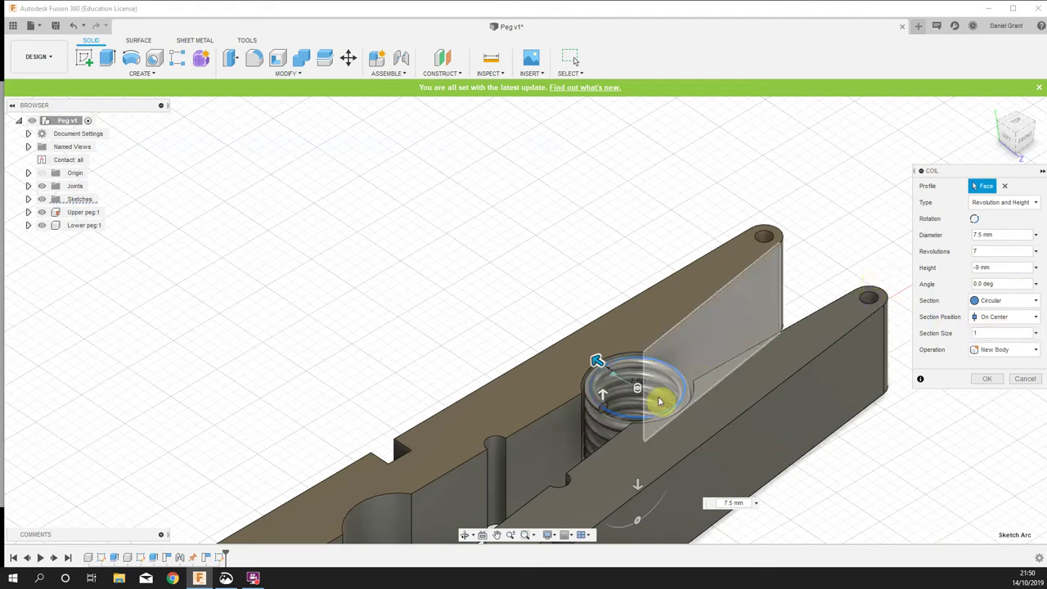
pyautogui.click(1006, 350)
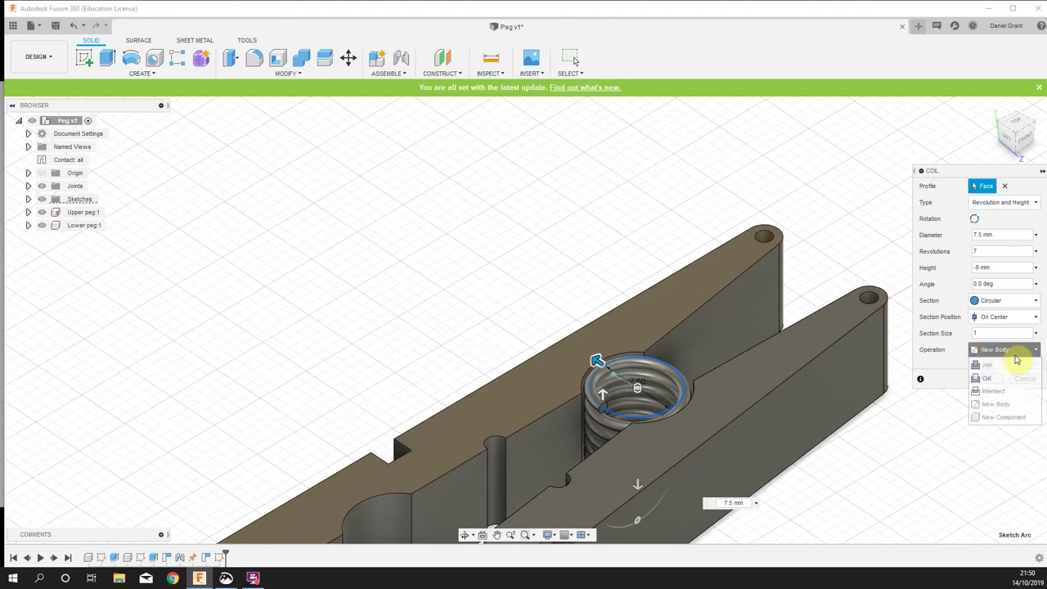
pyautogui.click(996, 418)
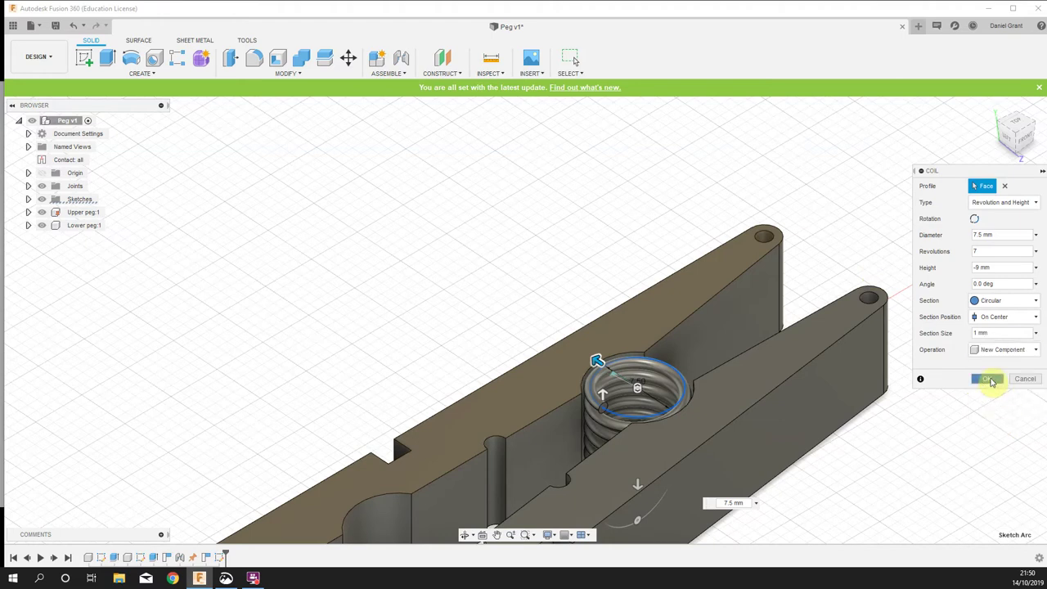
pyautogui.click(988, 378)
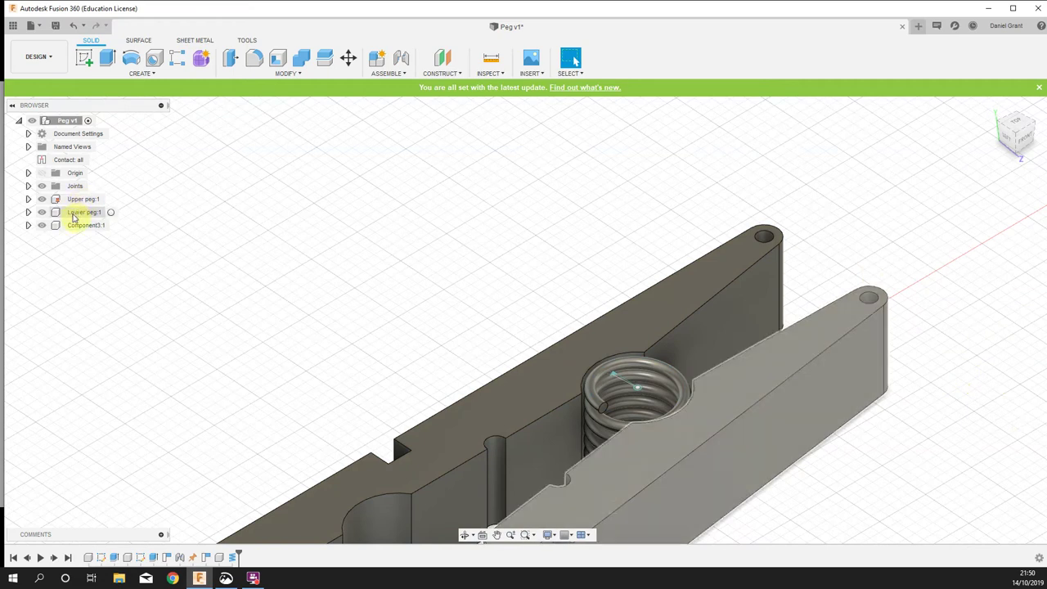
# Rename the coil component Component3:1 to Spring
pyautogui.click(82, 227)
pyautogui.doubleClick(90, 226)
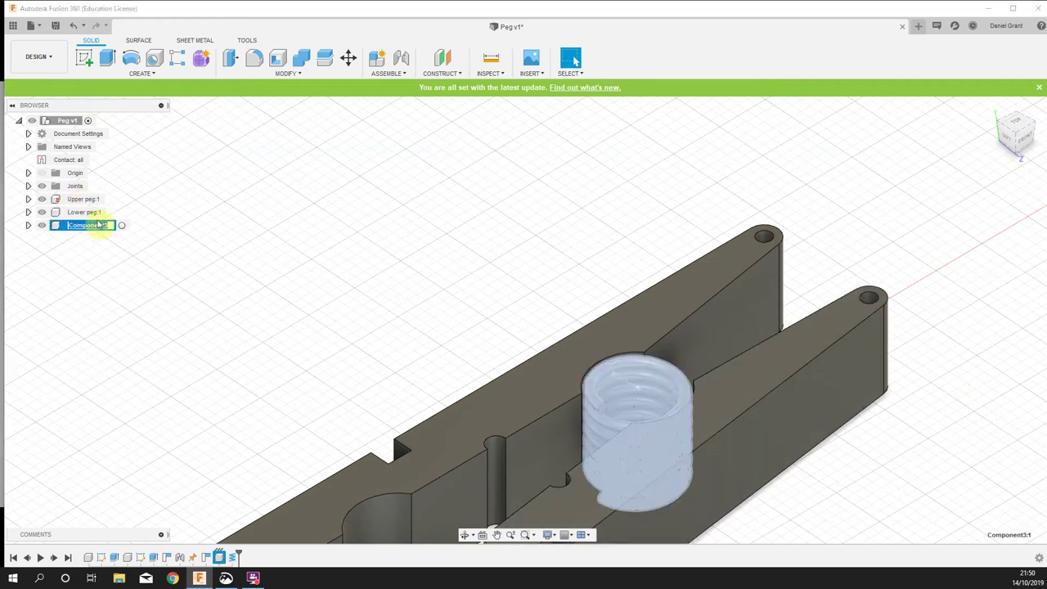
pyautogui.write('Spring')
pyautogui.press('Return')
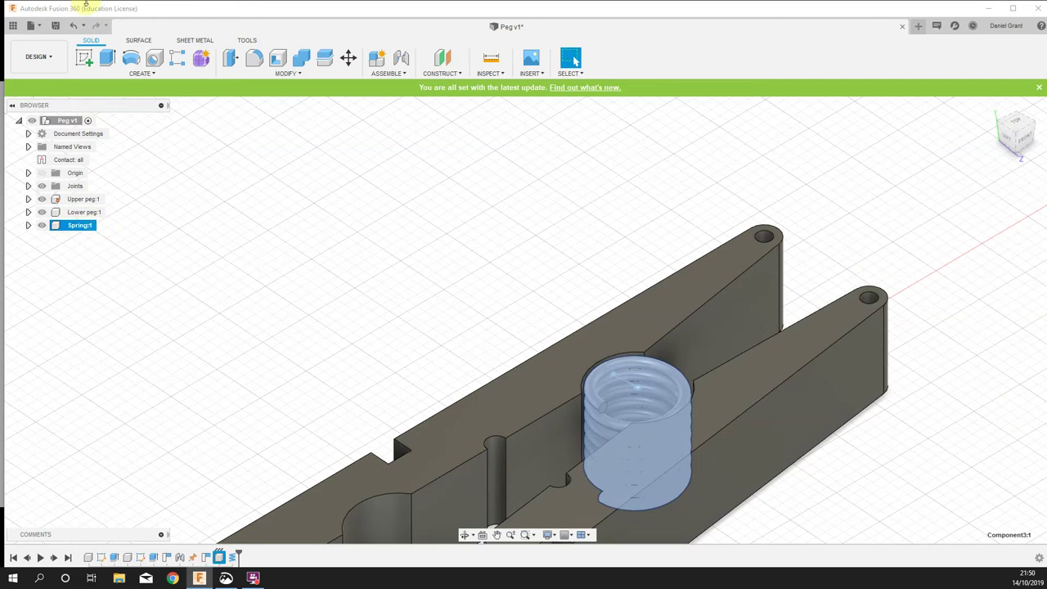
pyautogui.press('F6')
# Swing the peg jaw open and closed to test the hinge with the spring in place
pyautogui.click(339, 292)
pyautogui.keyDown('shift'); pyautogui.moveTo(338, 292); pyautogui.dragTo(394, 299, button='middle'); pyautogui.keyUp('shift')
pyautogui.moveTo(671, 224); pyautogui.dragTo(731, 215)
pyautogui.scroll(-5, 816, 310)
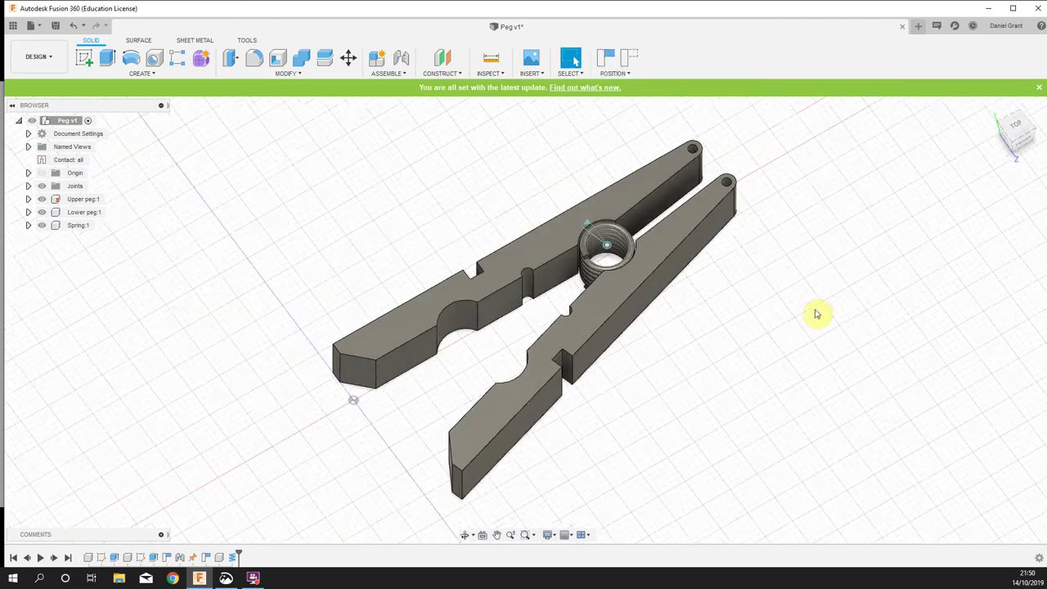
pyautogui.press('Escape')
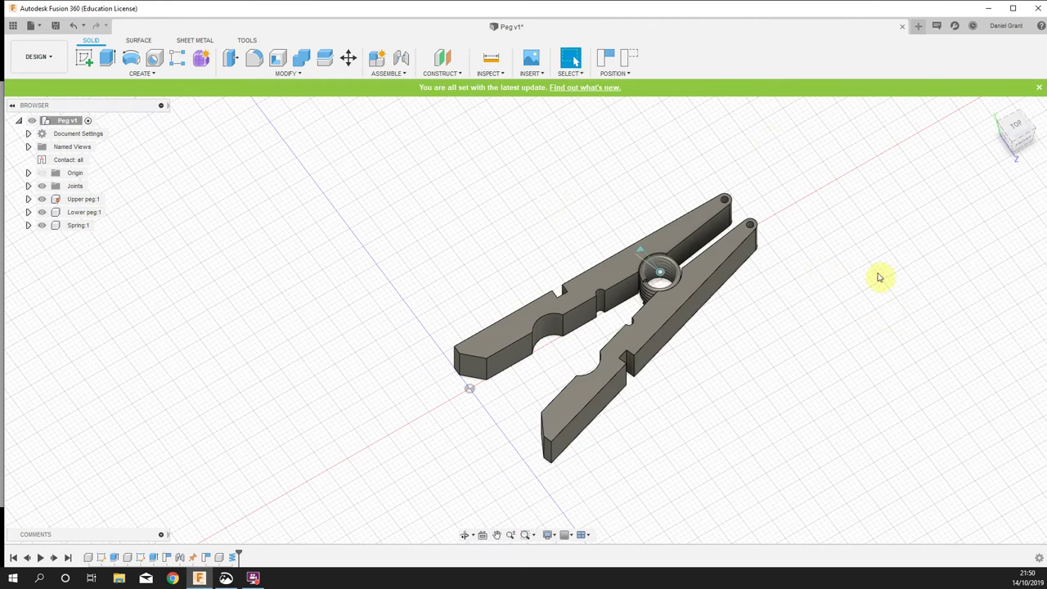
# From the Wood appearances, drag Pine onto the upper and lower pegs, then close the panel
pyautogui.press('a')
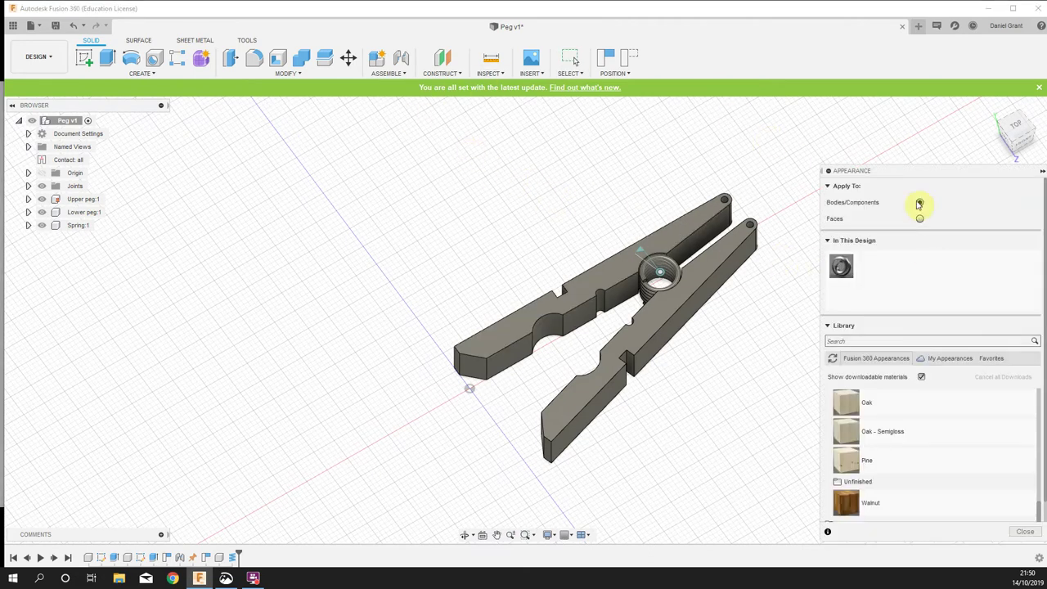
pyautogui.scroll(3, 858, 436)
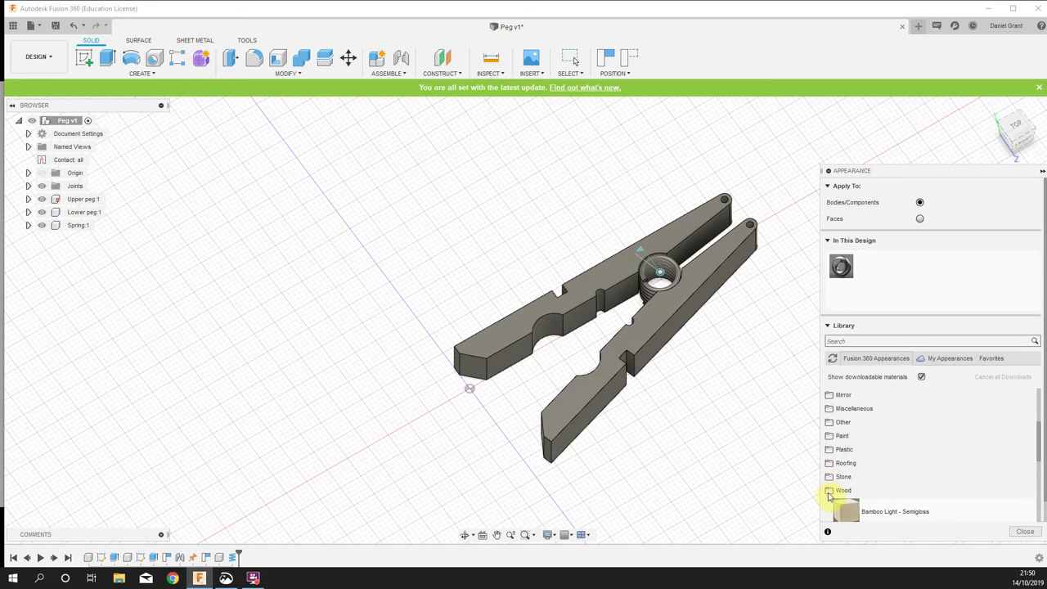
pyautogui.scroll(-1, 850, 476)
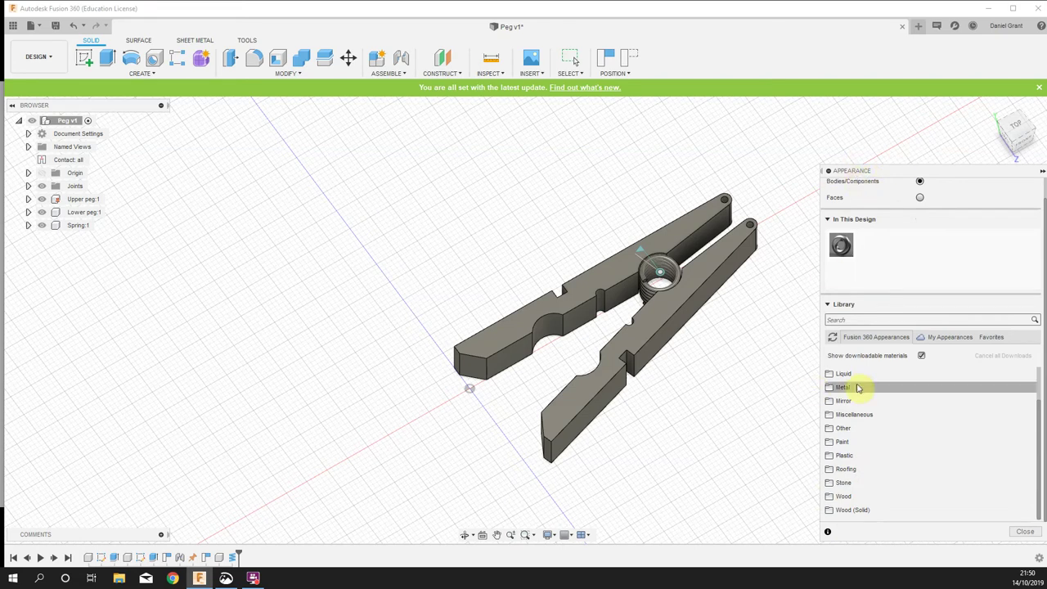
pyautogui.click(843, 496)
pyautogui.scroll(-4, 894, 441)
pyautogui.scroll(-1, 894, 444)
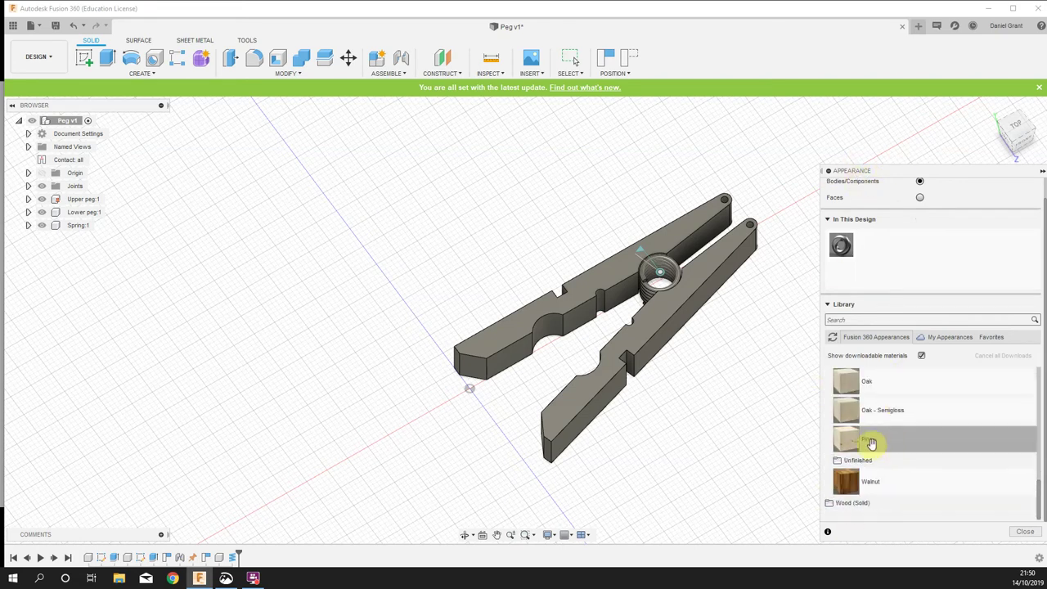
pyautogui.moveTo(863, 441); pyautogui.dragTo(698, 218)
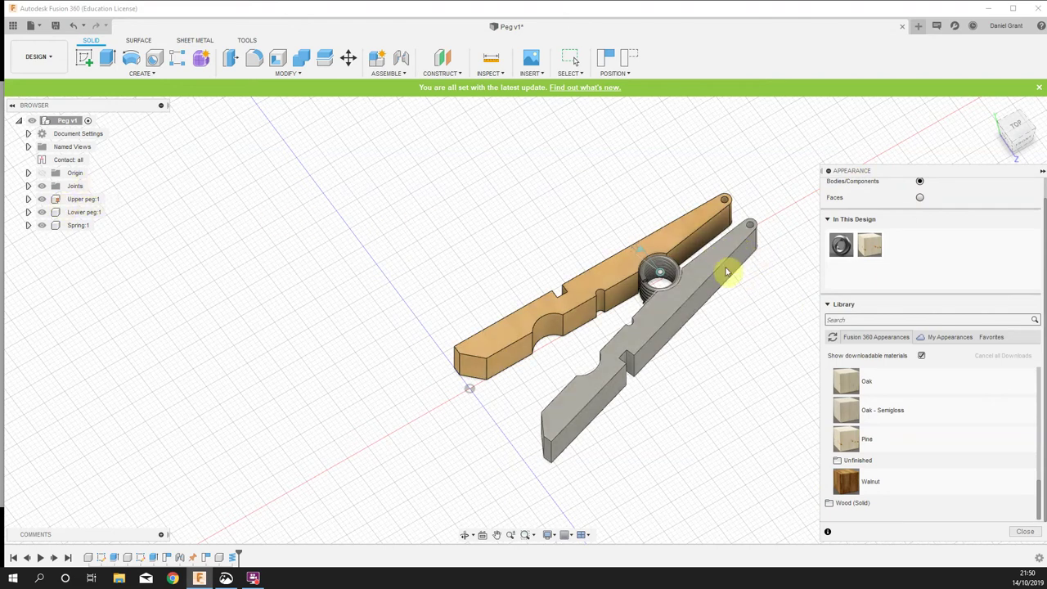
pyautogui.moveTo(863, 442); pyautogui.dragTo(723, 262)
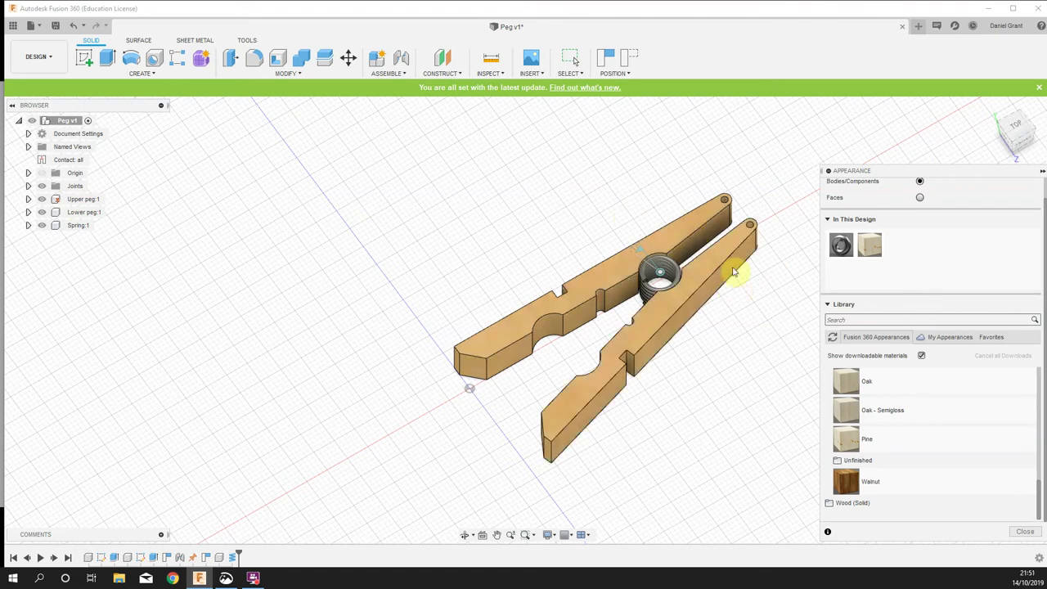
pyautogui.click(1025, 533)
pyautogui.scroll(3, 762, 319)
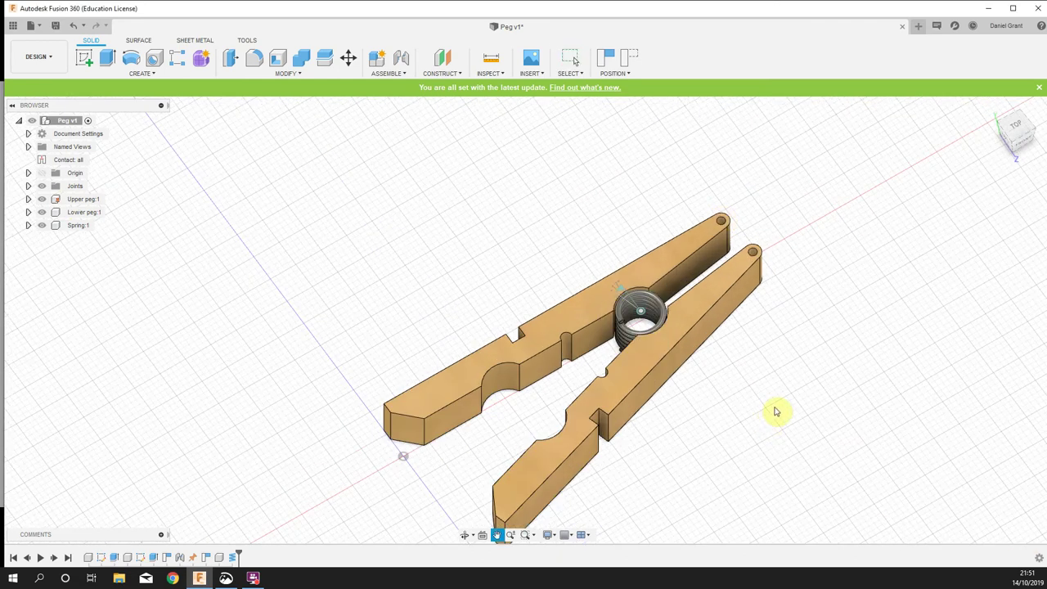
# Swing the lower peg open and closed to check it rotates about its pivot
pyautogui.keyDown('shift'); pyautogui.moveTo(776, 411); pyautogui.dragTo(724, 253, button='middle'); pyautogui.keyUp('shift')
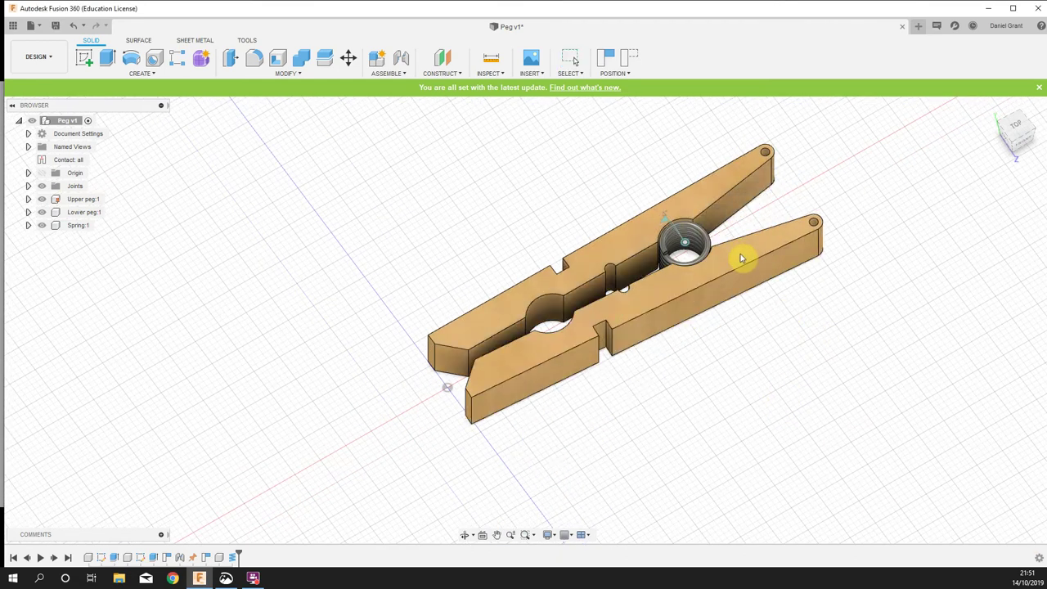
pyautogui.moveTo(740, 259); pyautogui.dragTo(744, 229)
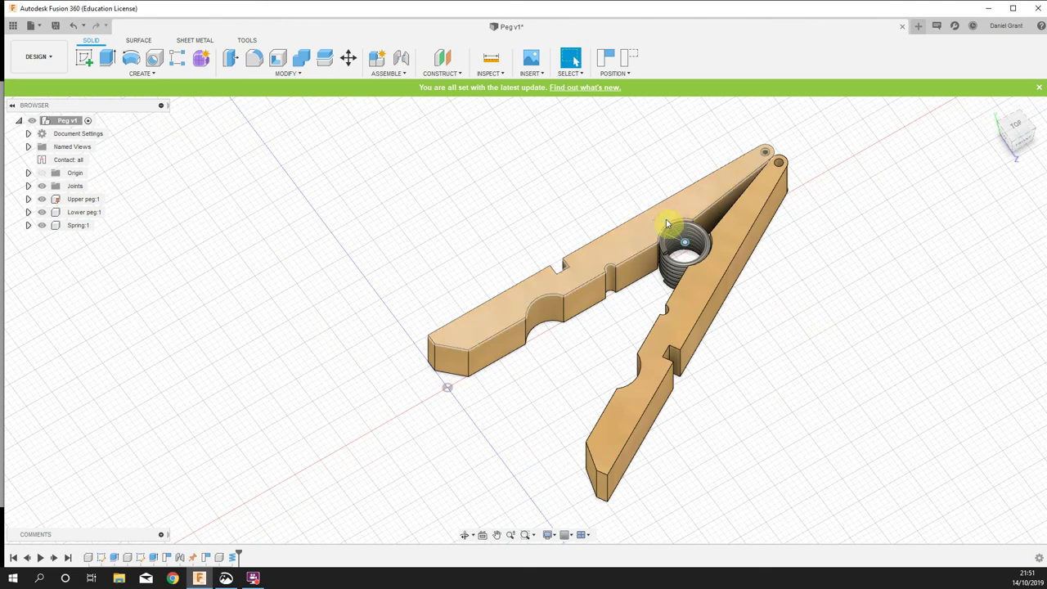
pyautogui.moveTo(678, 382); pyautogui.dragTo(540, 404)
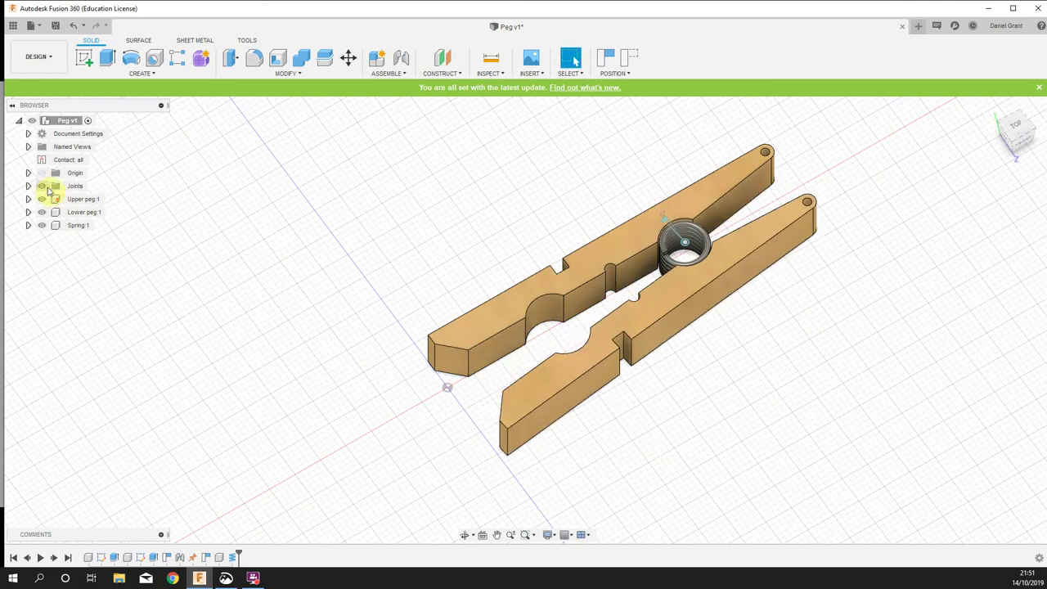
# Hide the Joints folder markers and leave the lower peg slightly open, centred in view
pyautogui.click(42, 186)
pyautogui.moveTo(497, 402); pyautogui.dragTo(787, 262)
pyautogui.moveTo(954, 330); pyautogui.dragTo(739, 353, button='middle')
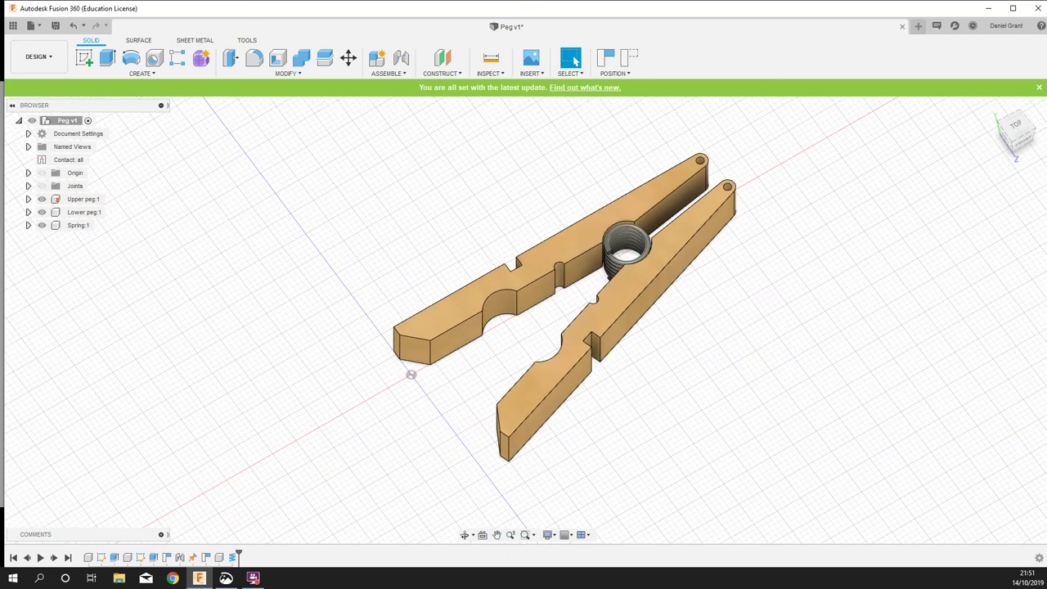